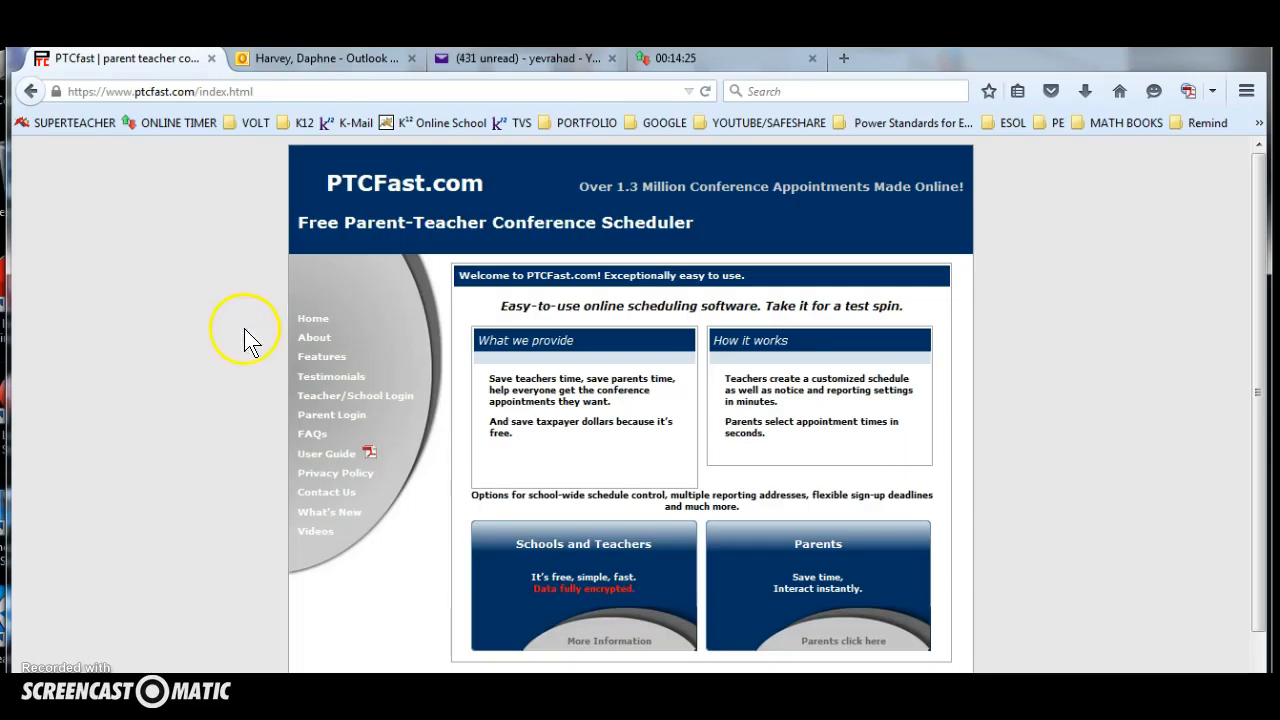
Log in to the teacher/school account and dismiss the offer to remember the password.
left_click(316, 399)
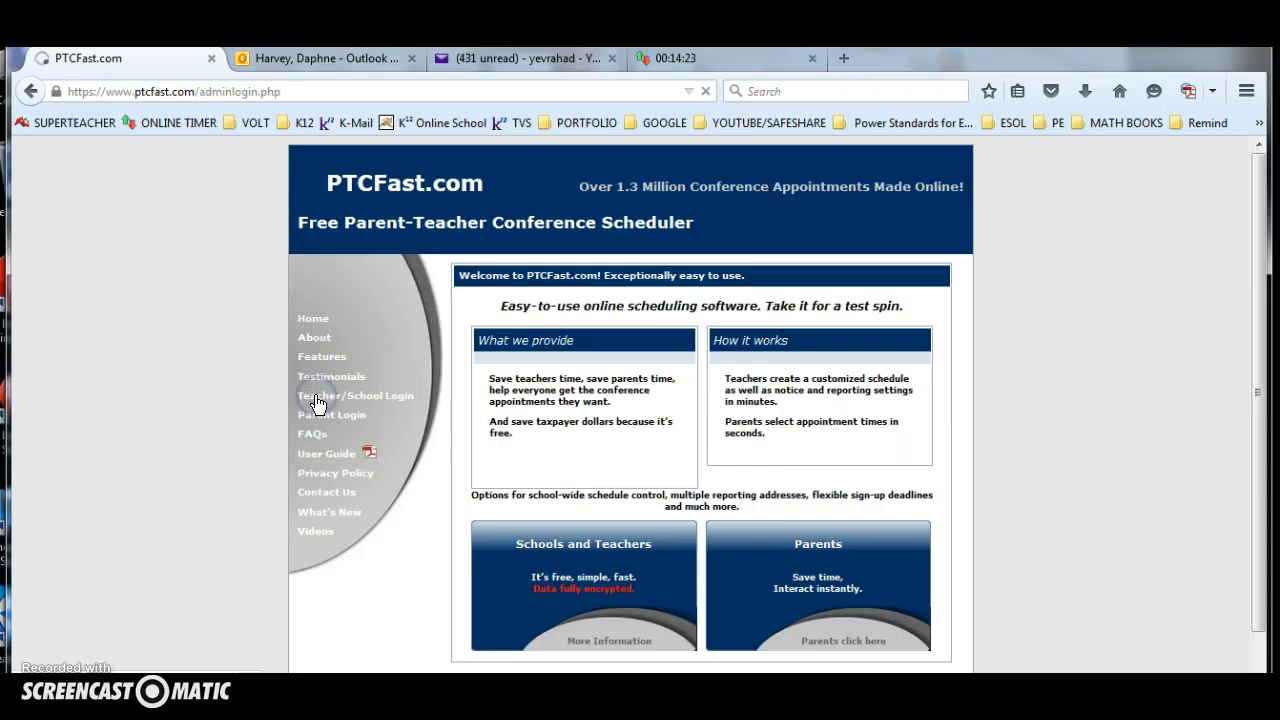
left_click(849, 534)
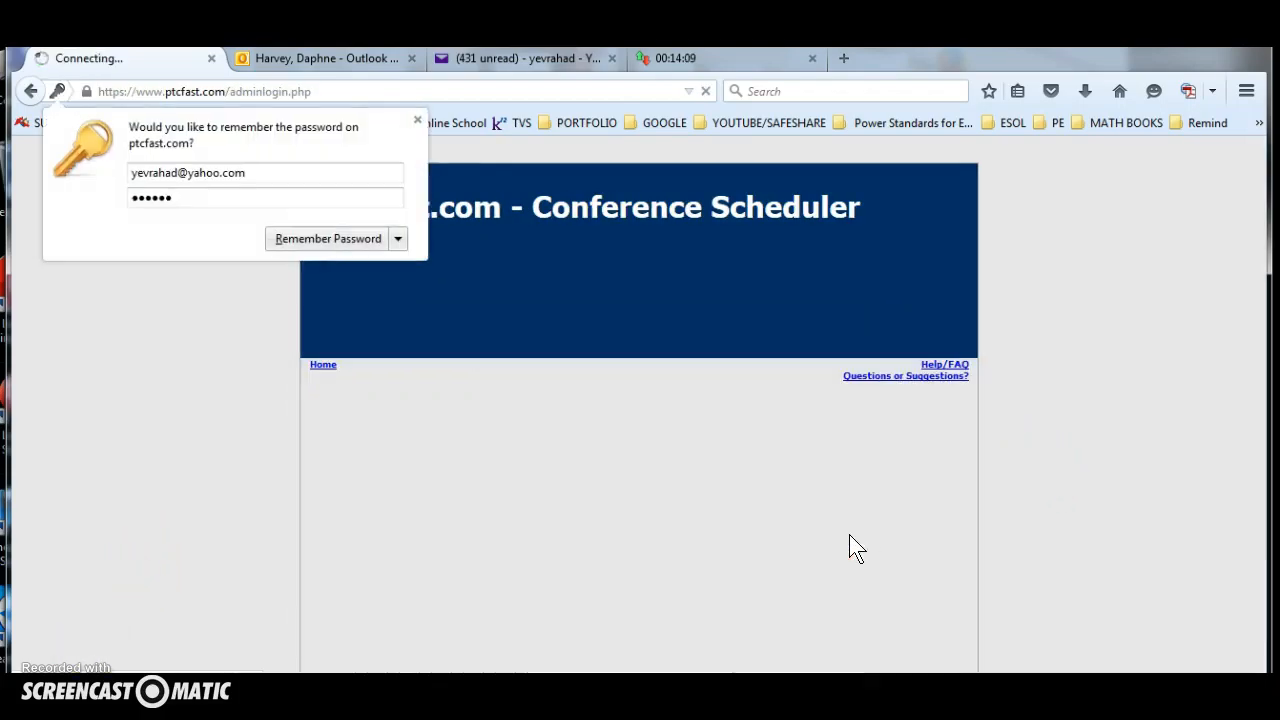
left_click(417, 119)
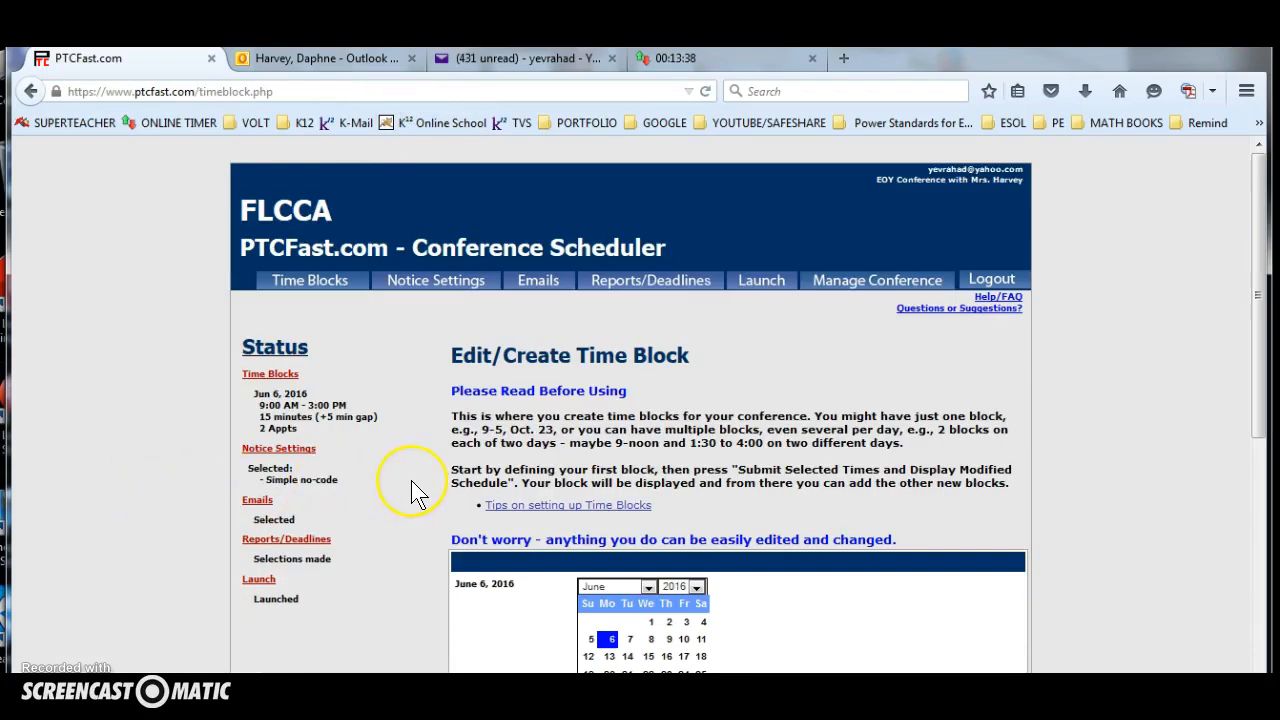
Set June 7, 2016 as the date of a new conference time block.
scroll(411, 480, "down", 3)
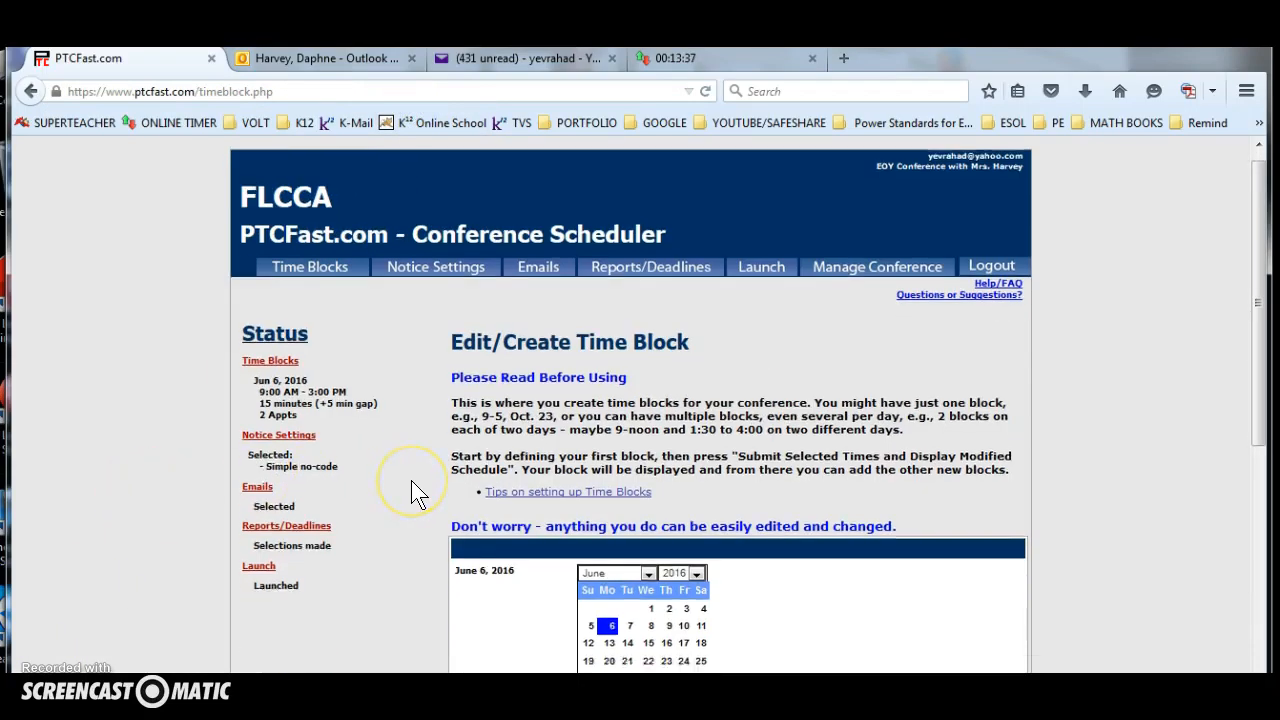
scroll(409, 480, "down", 1)
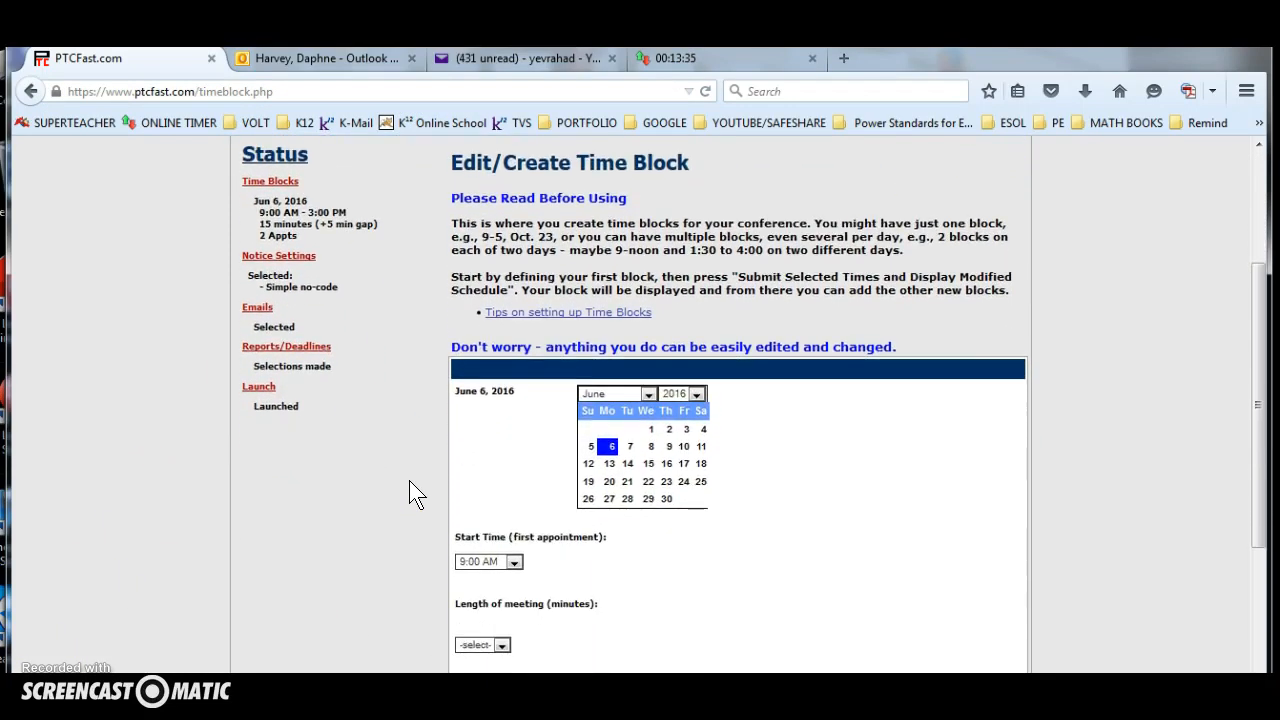
left_click(548, 420)
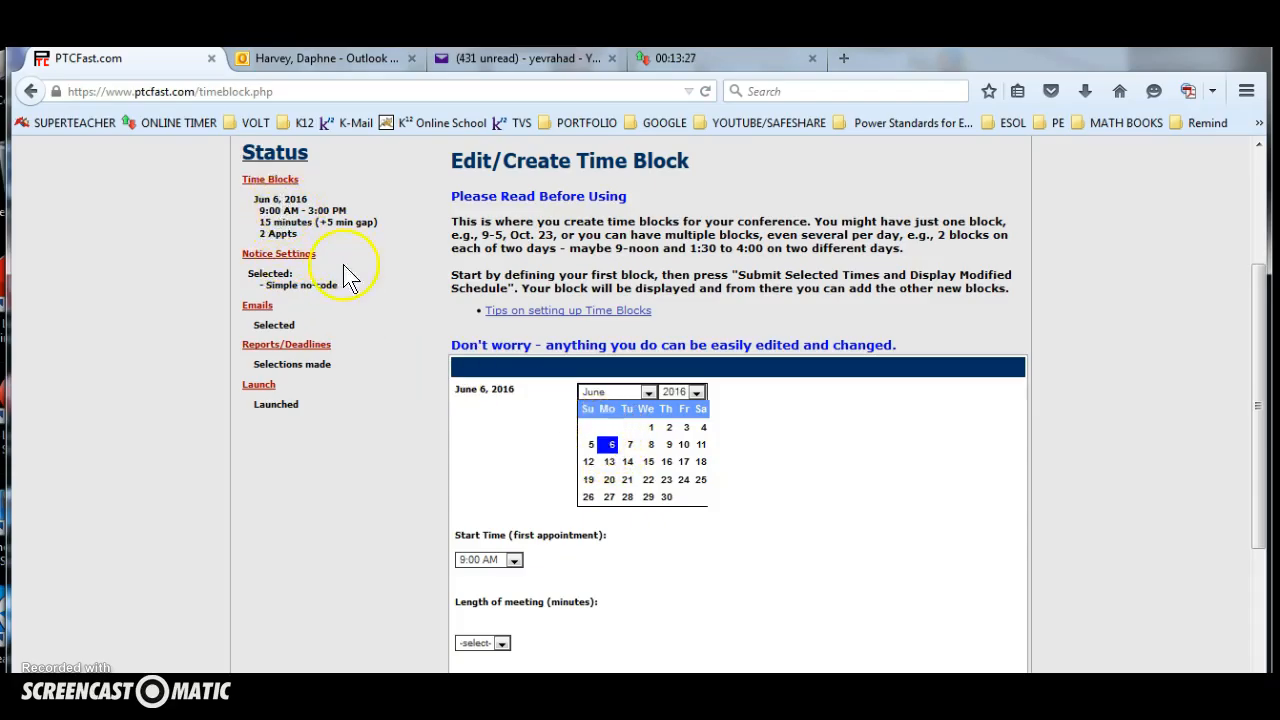
scroll(375, 366, "up", 2)
scroll(382, 402, "up", 1)
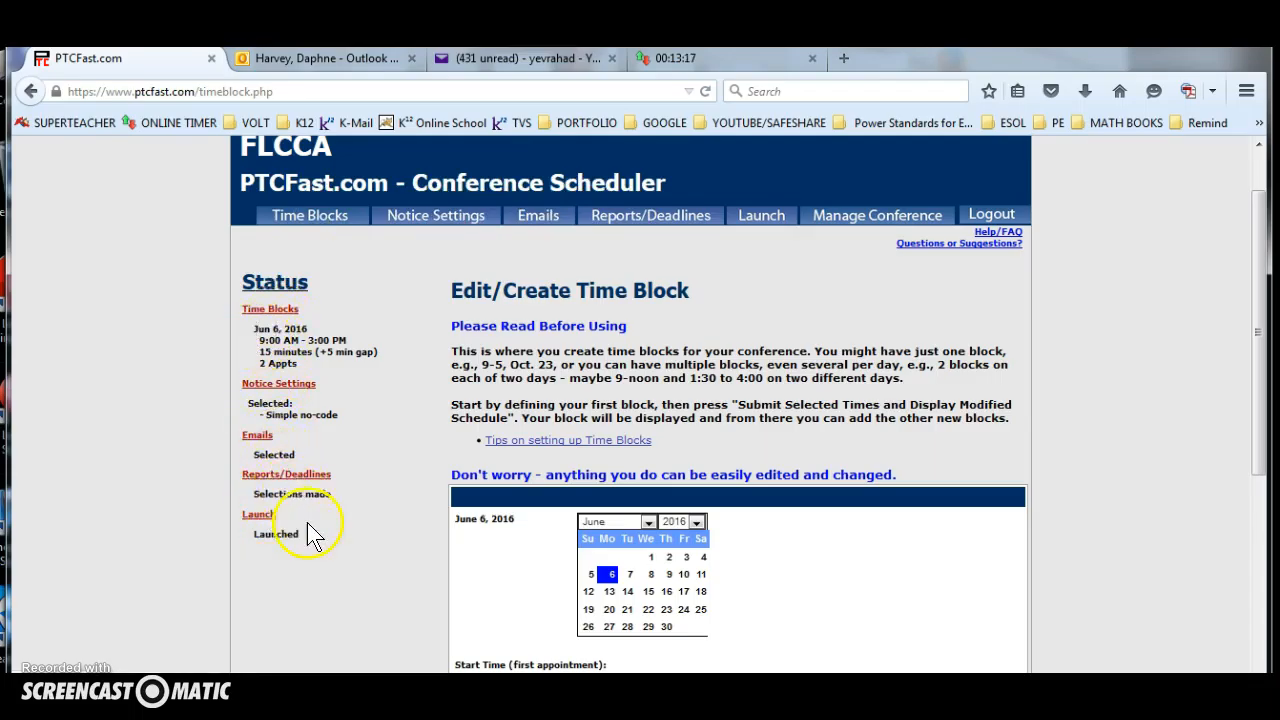
scroll(318, 527, "down", 1)
scroll(471, 514, "down", 1)
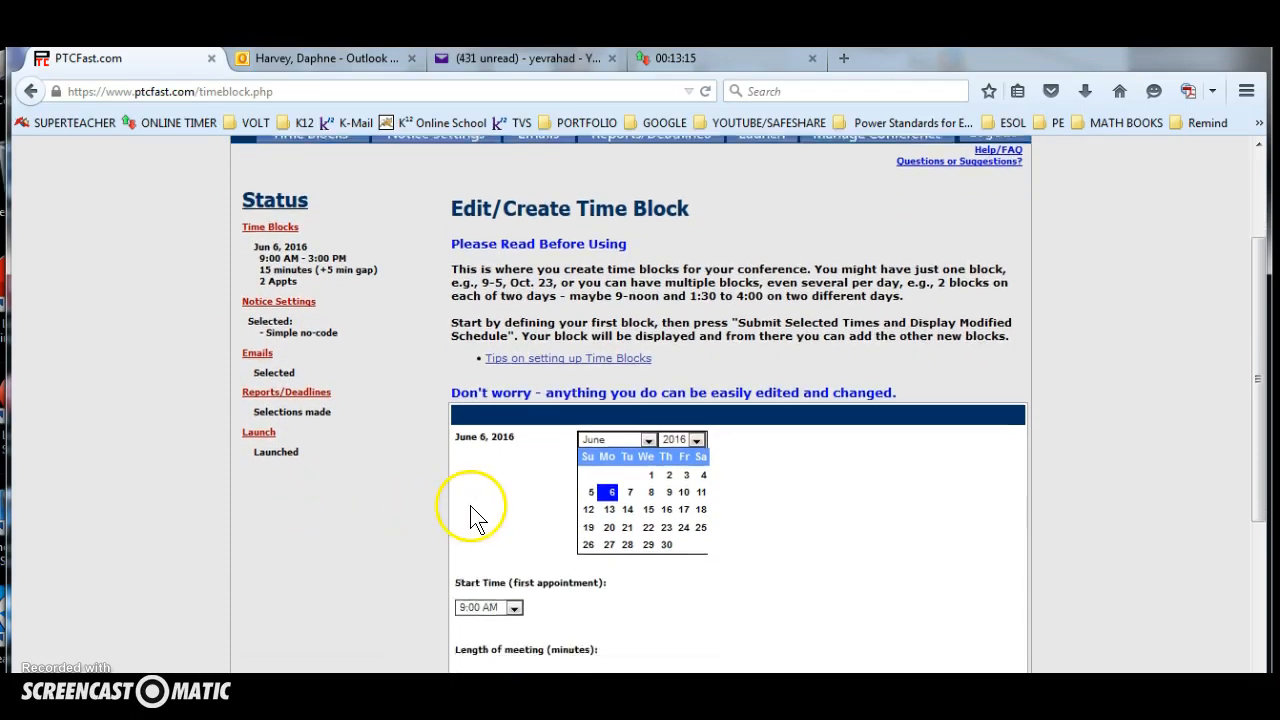
left_click(630, 447)
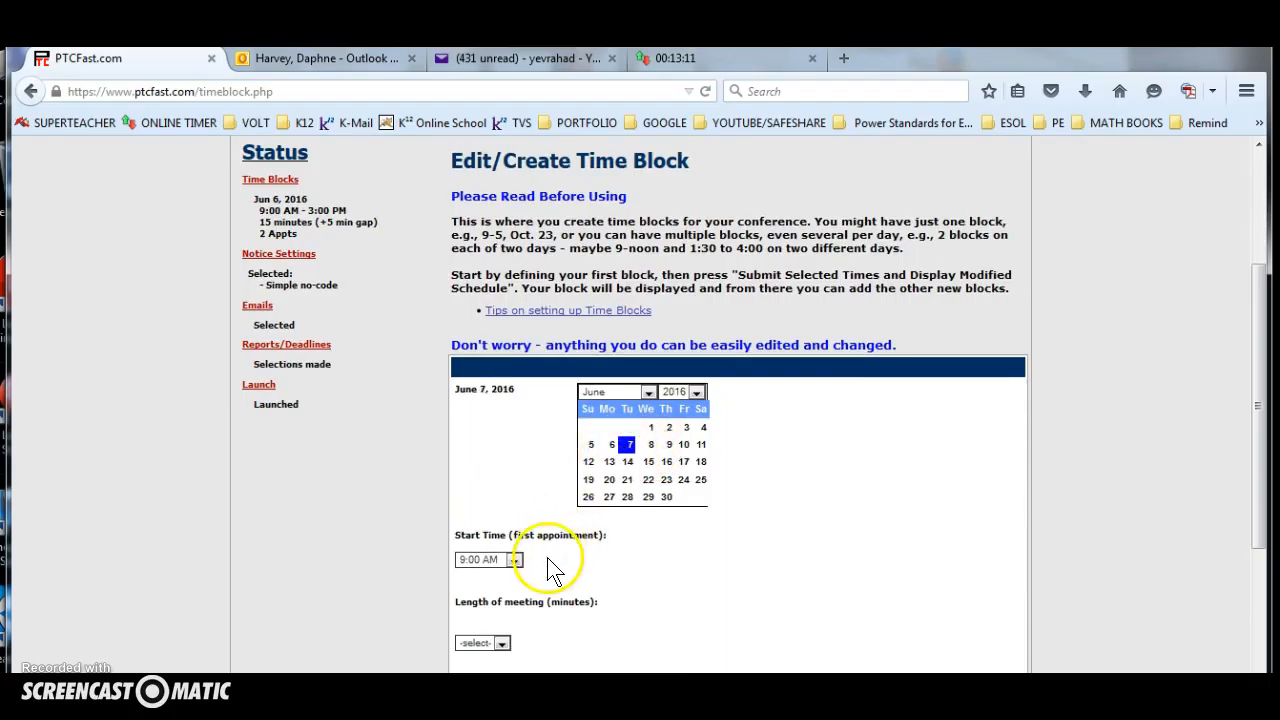
Set the meeting length to 15 minutes and the gap between meetings to 5 minutes.
scroll(545, 568, "down", 2)
scroll(482, 458, "down", 1)
left_click(497, 490)
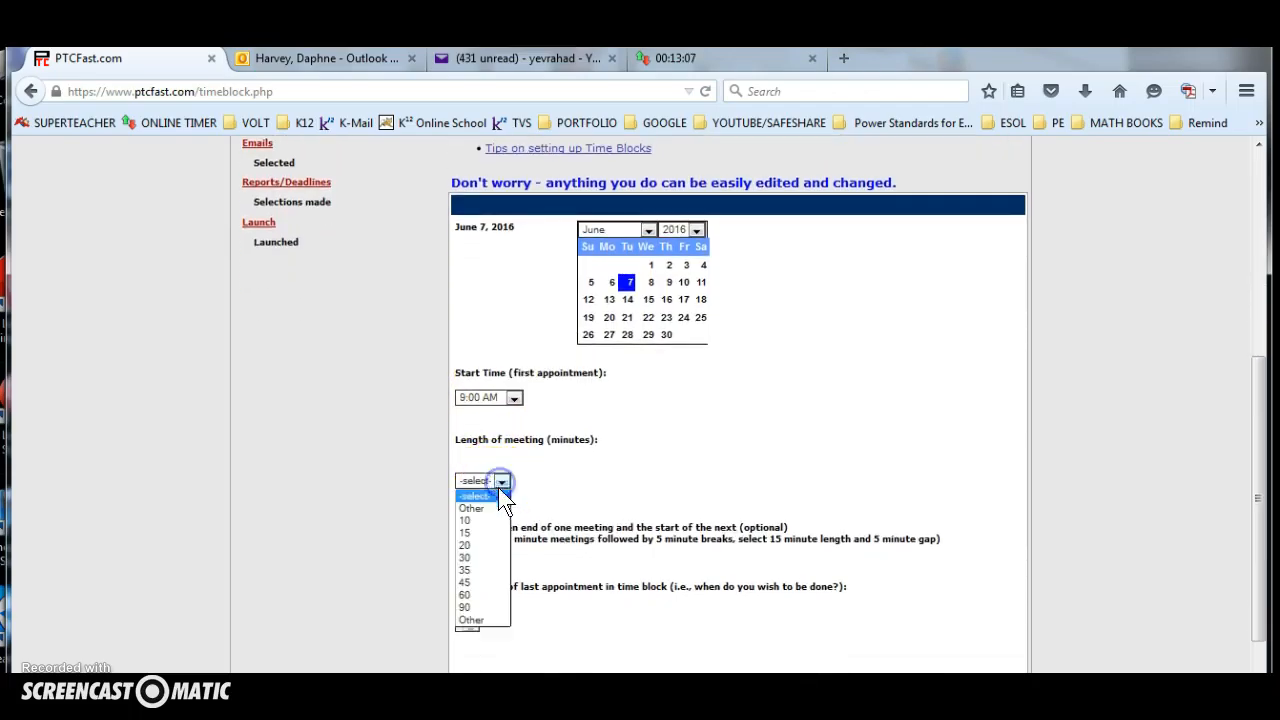
left_click(481, 537)
scroll(520, 495, "down", 1)
left_click(466, 495)
left_click_drag(466, 495, 430, 503)
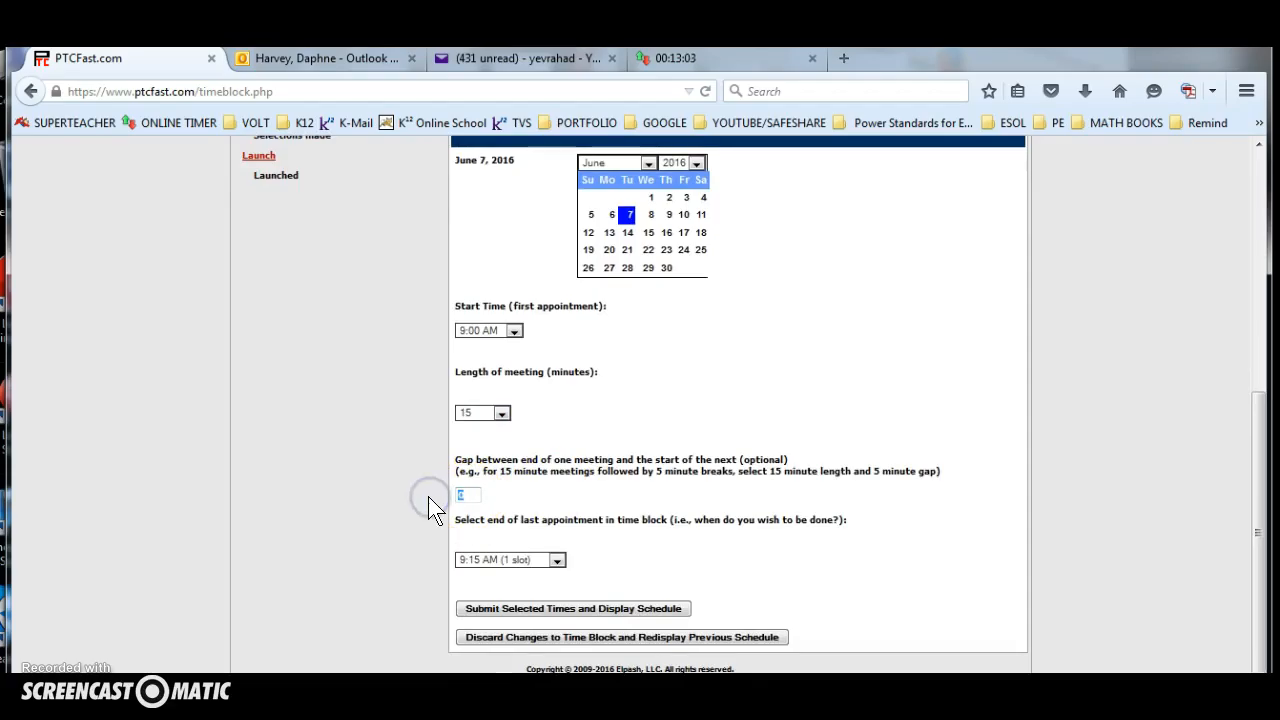
type("5")
left_click(424, 487)
Set the end of the last appointment to 3:00 PM and submit the selected times.
left_click(556, 561)
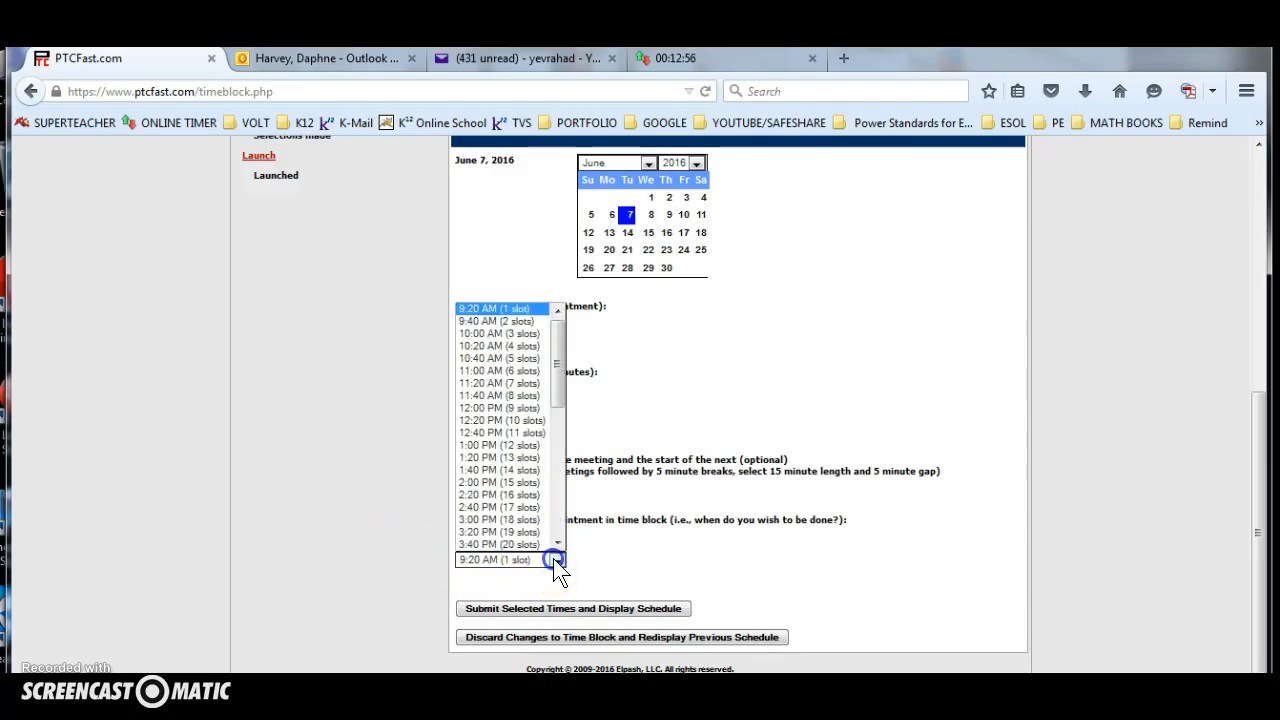
left_click(505, 519)
scroll(645, 550, "down", 2)
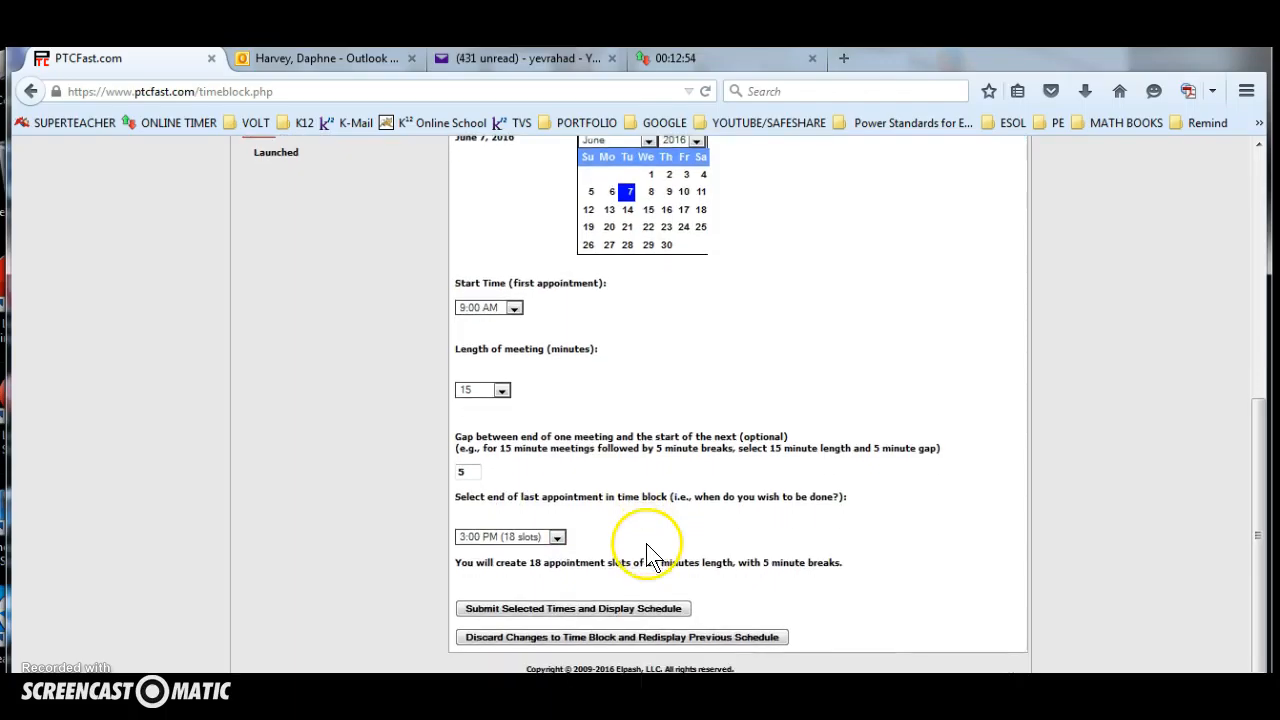
left_click(554, 607)
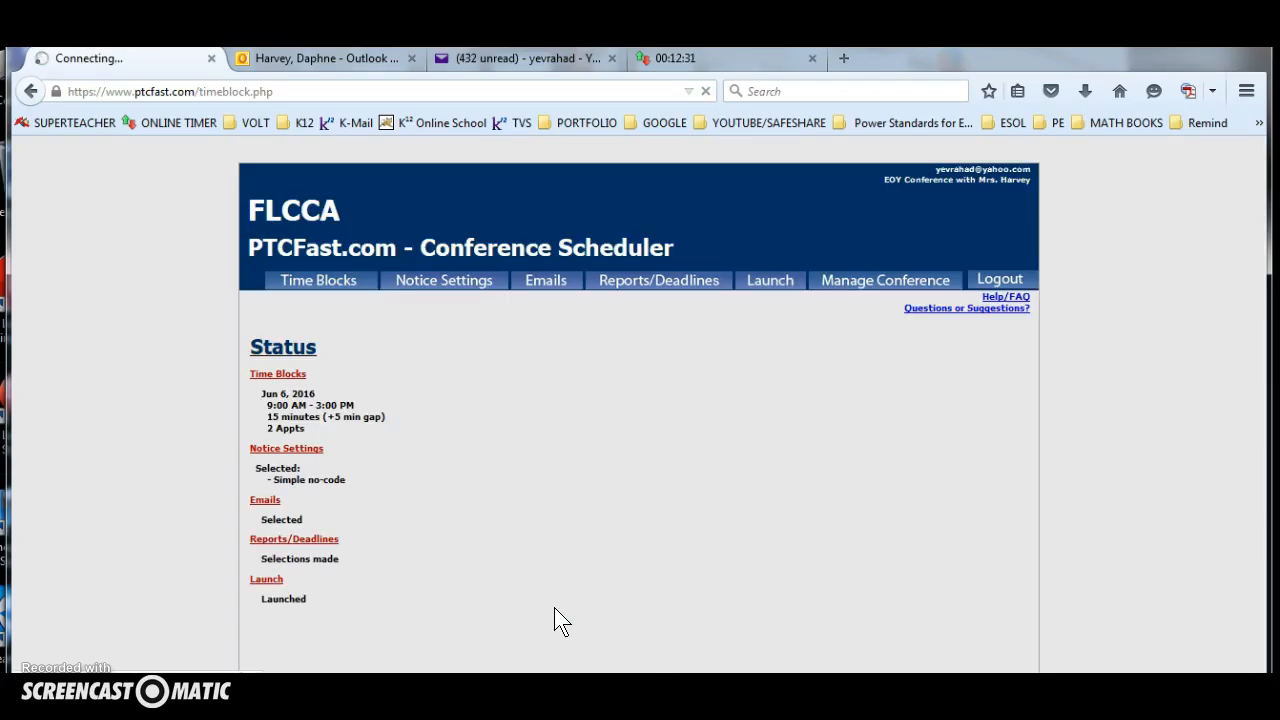
Mark the 12:00 PM and 12:20 PM slots on Tuesday, June 7 as breaks.
scroll(554, 602, "down", 3)
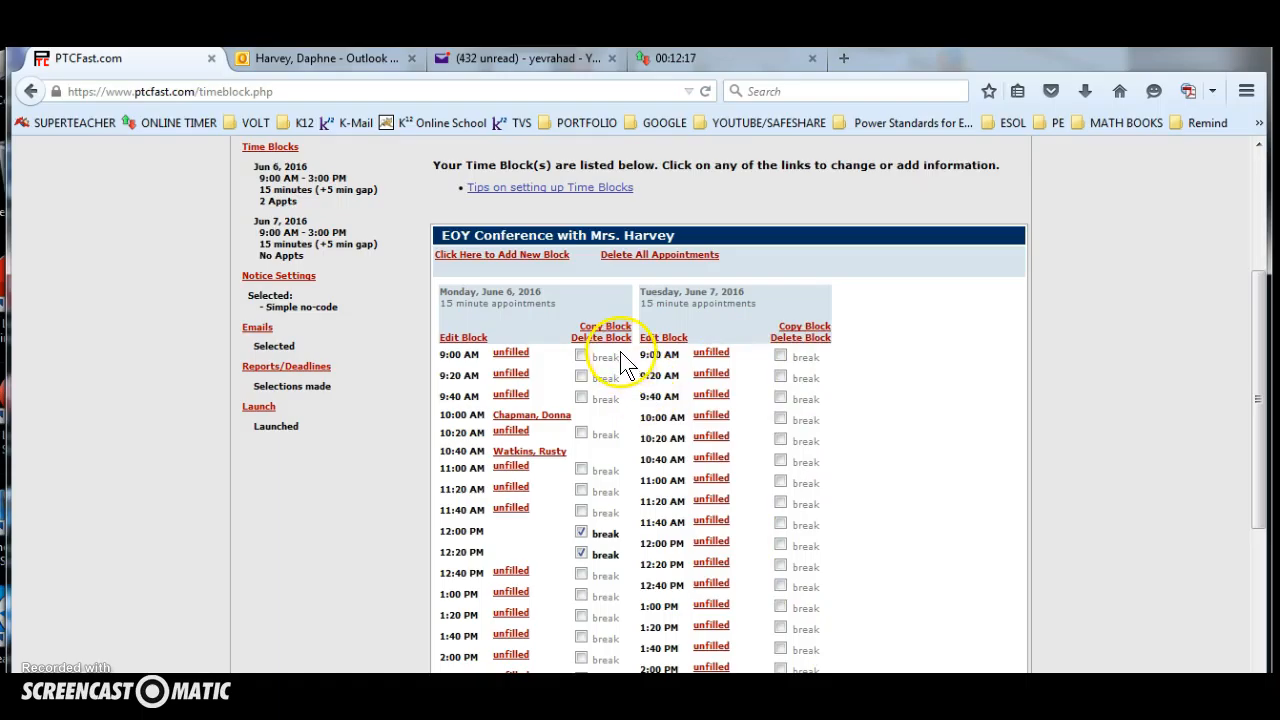
scroll(634, 382, "down", 1)
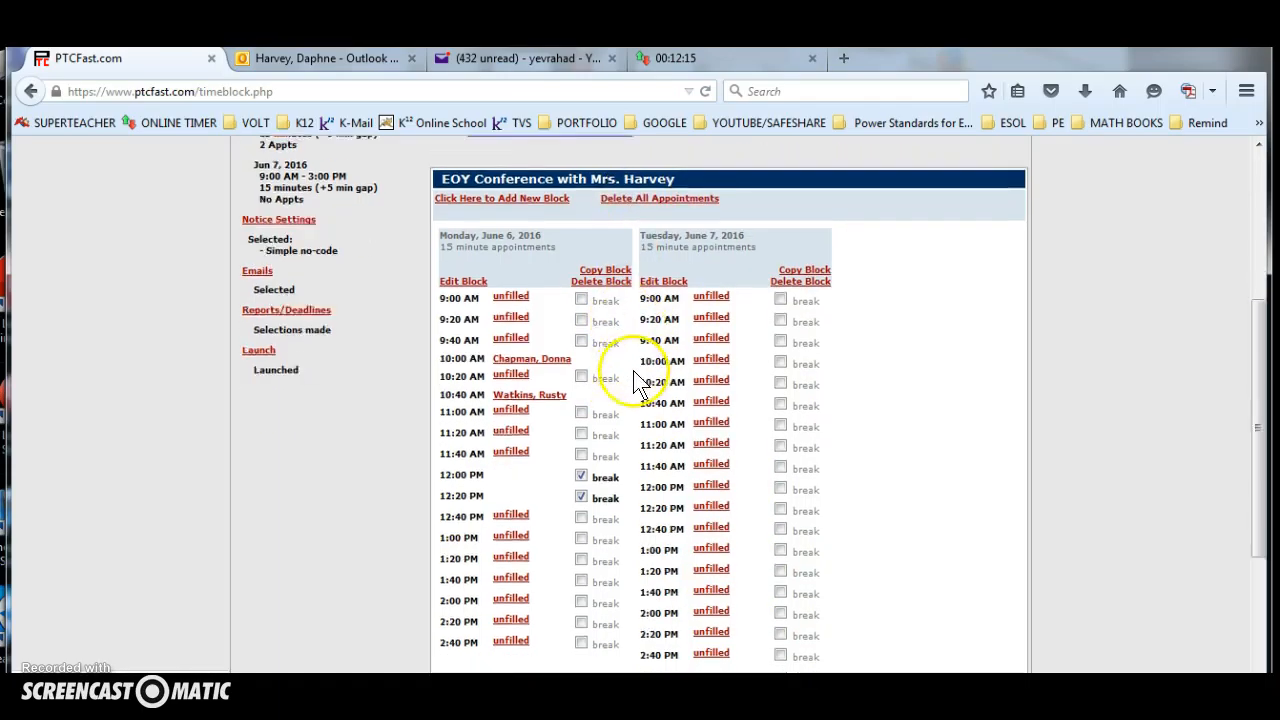
scroll(634, 382, "down", 1)
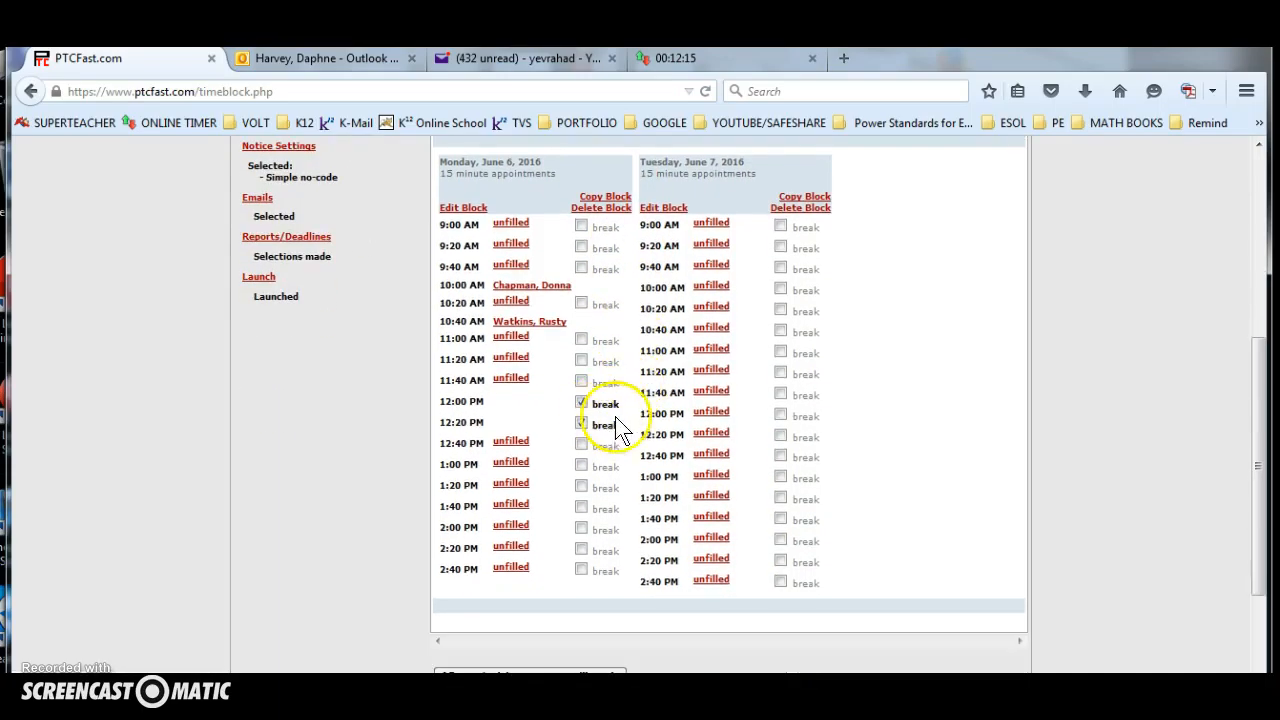
left_click(780, 415)
left_click(780, 436)
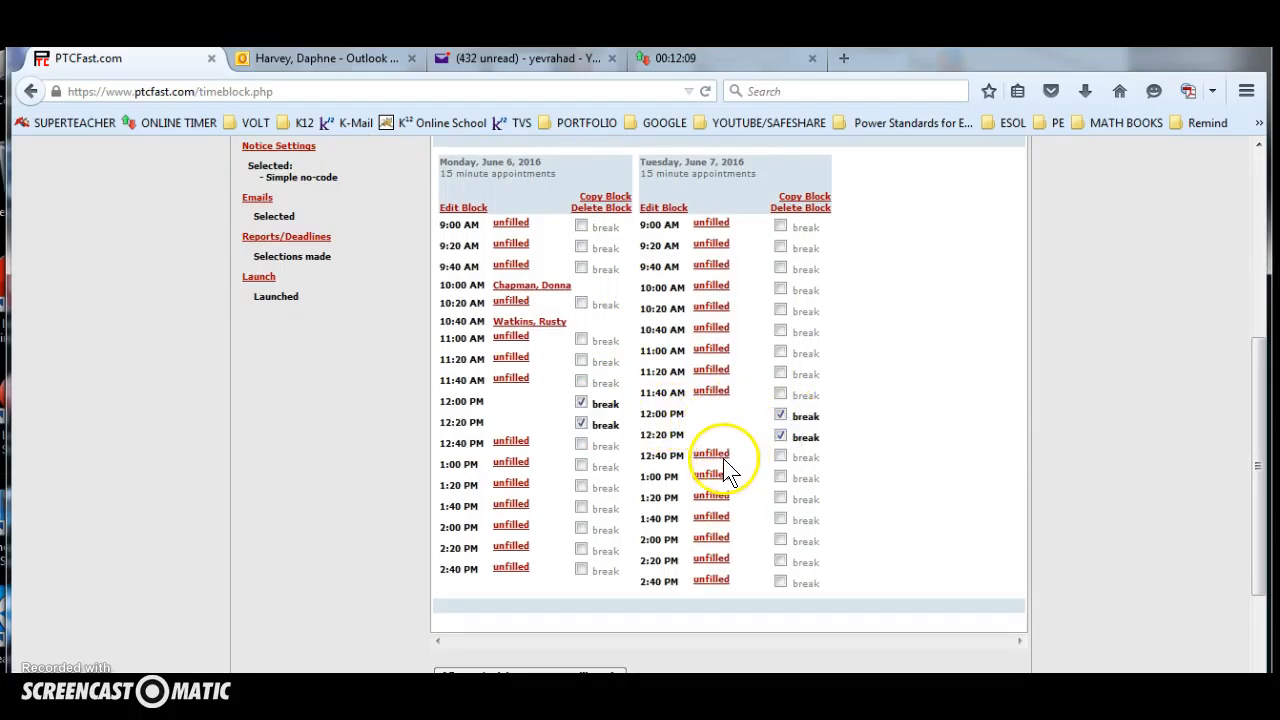
Preview the schedule as parents will see it, check the available times, and close the preview.
scroll(700, 480, "down", 3)
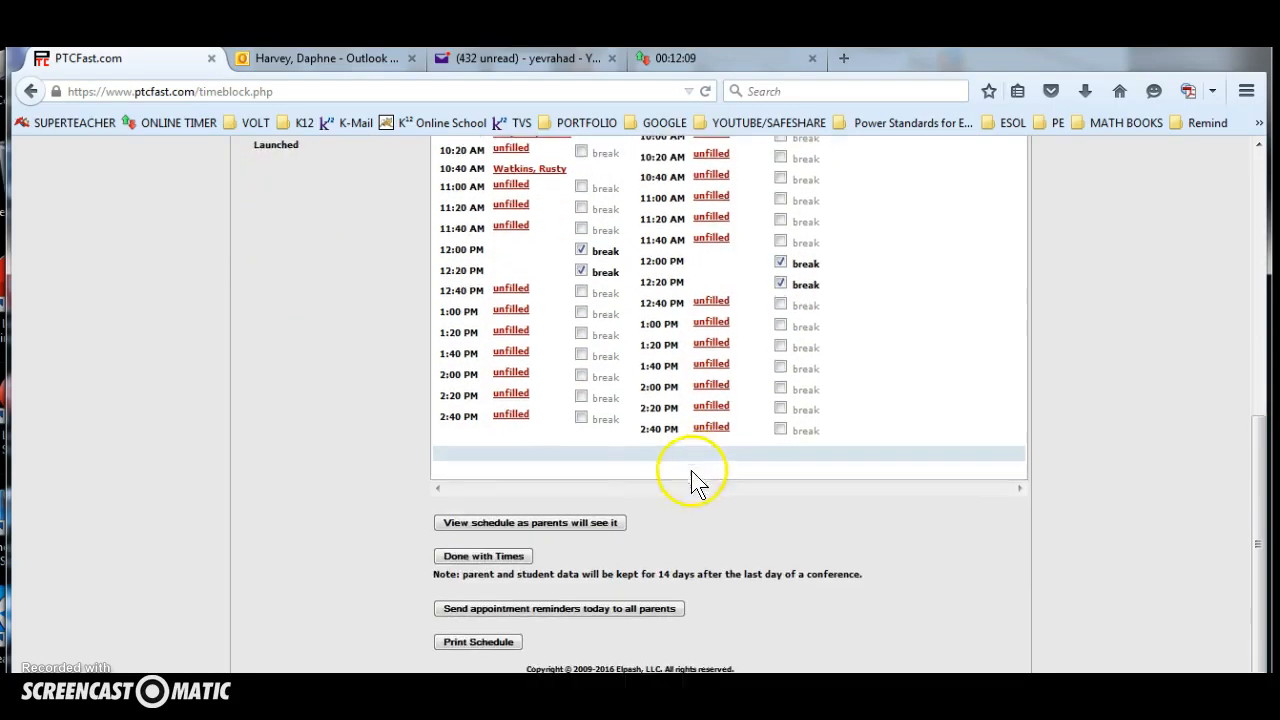
left_click(542, 521)
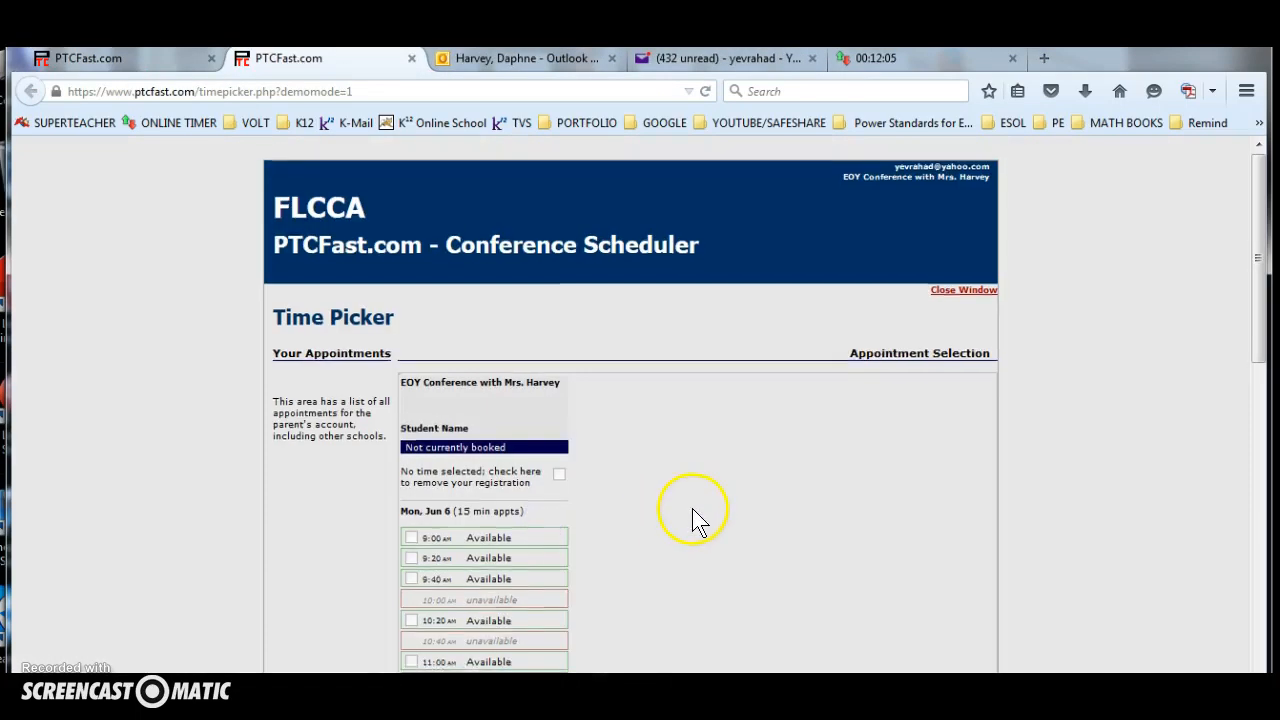
scroll(692, 504, "down", 4)
scroll(694, 508, "down", 1)
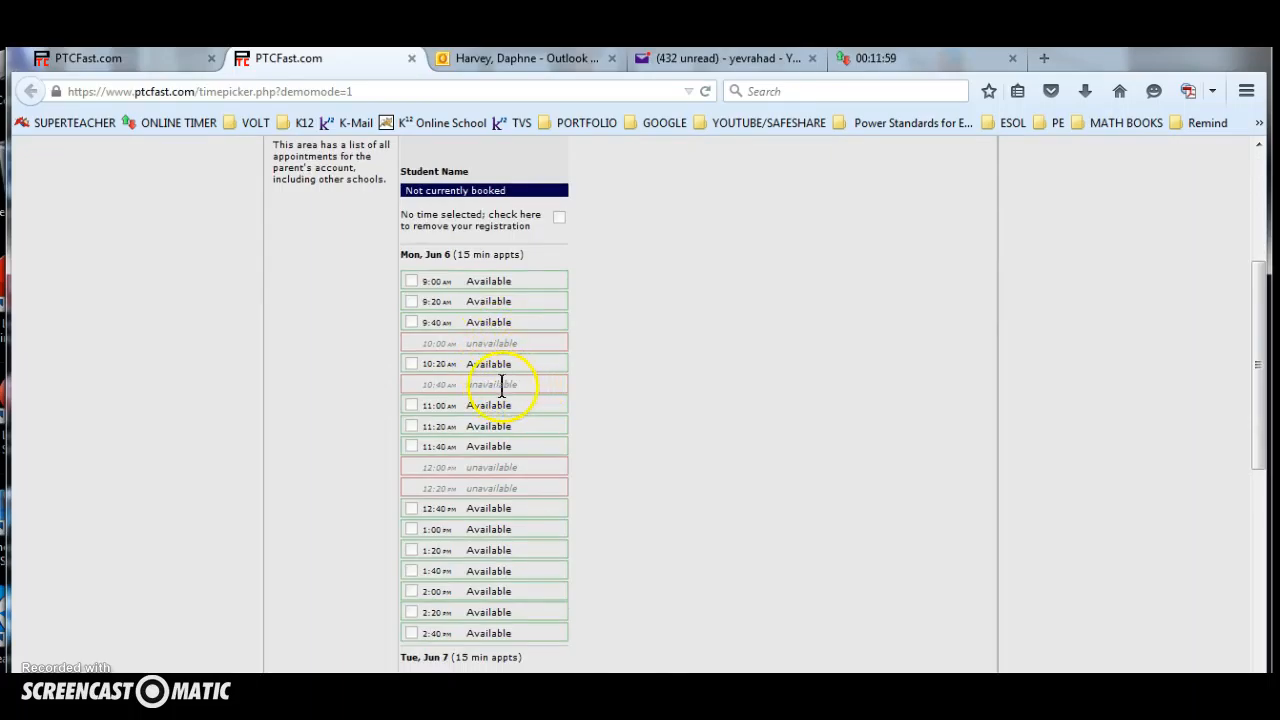
left_click(489, 343)
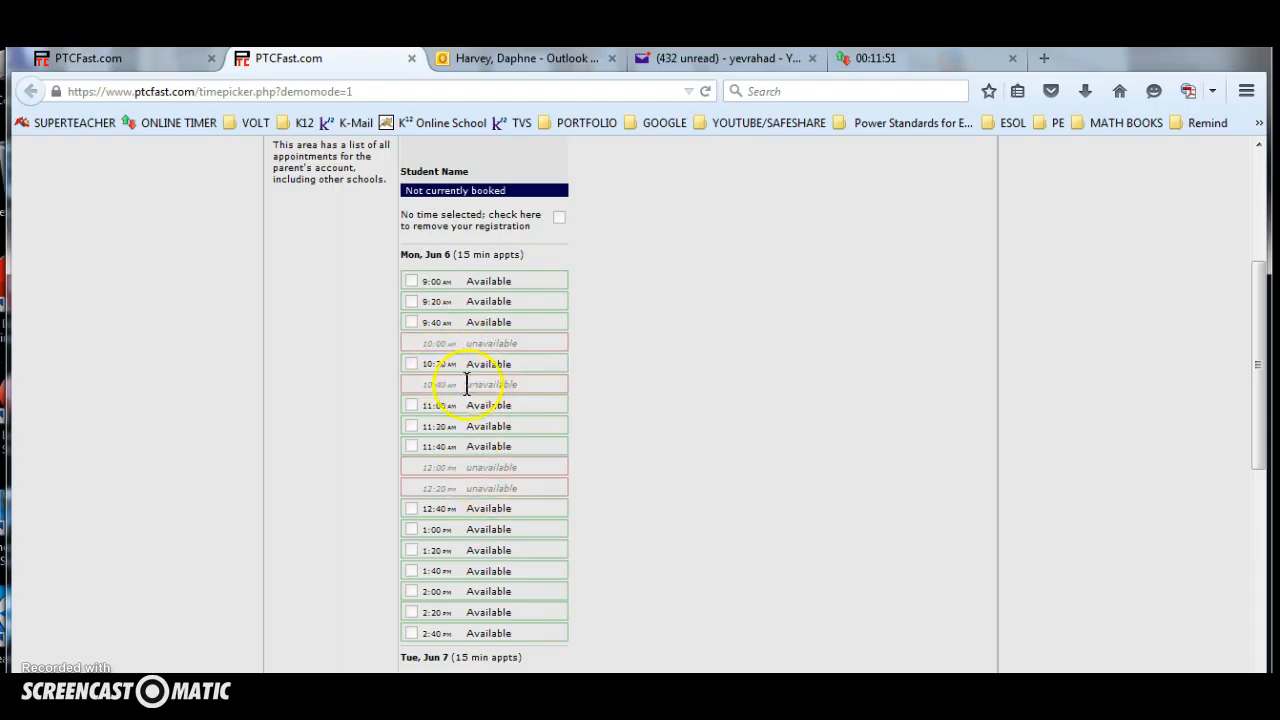
scroll(437, 408, "up", 4)
scroll(830, 440, "up", 1)
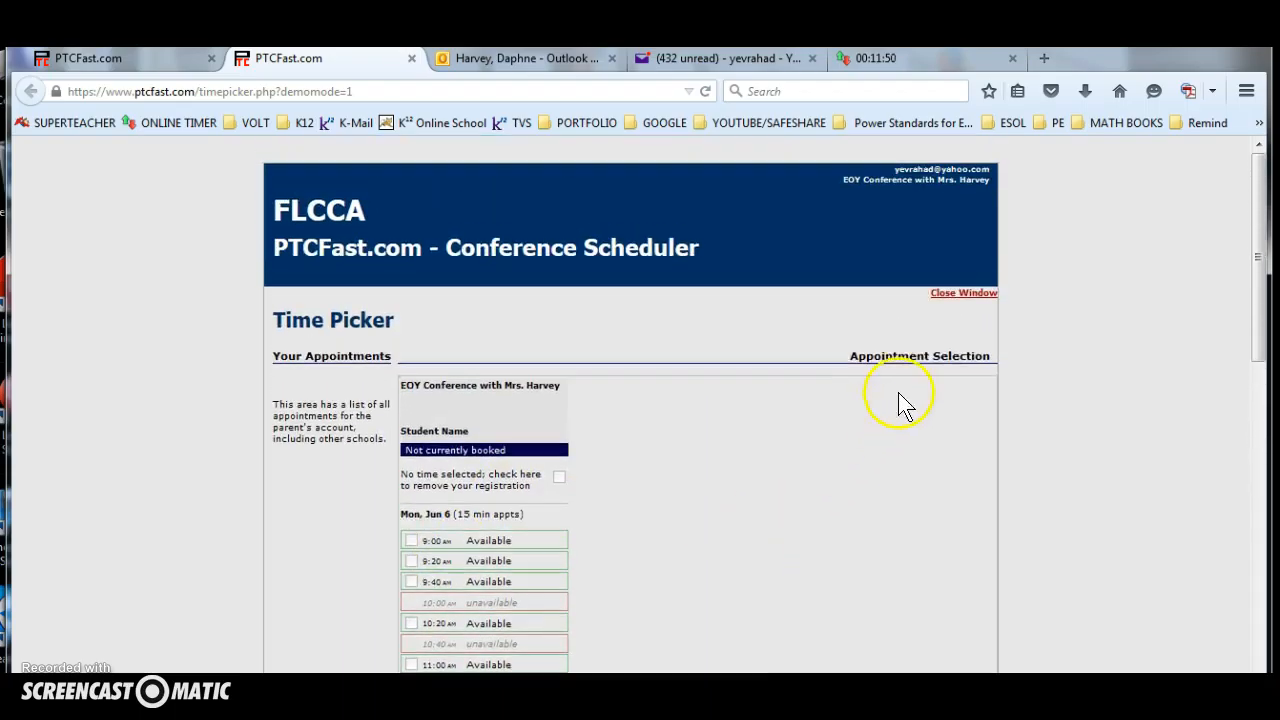
left_click(955, 290)
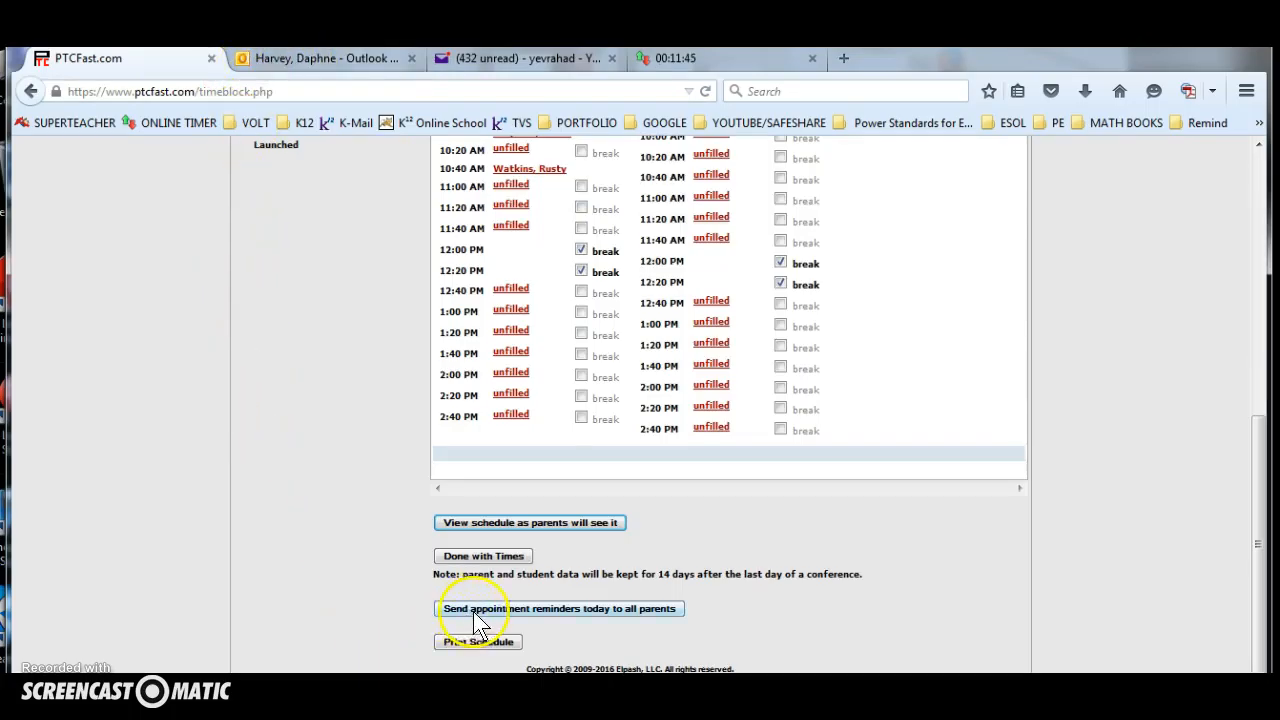
Finish the time blocks and submit the notice settings with the No Code Option.
left_click(482, 558)
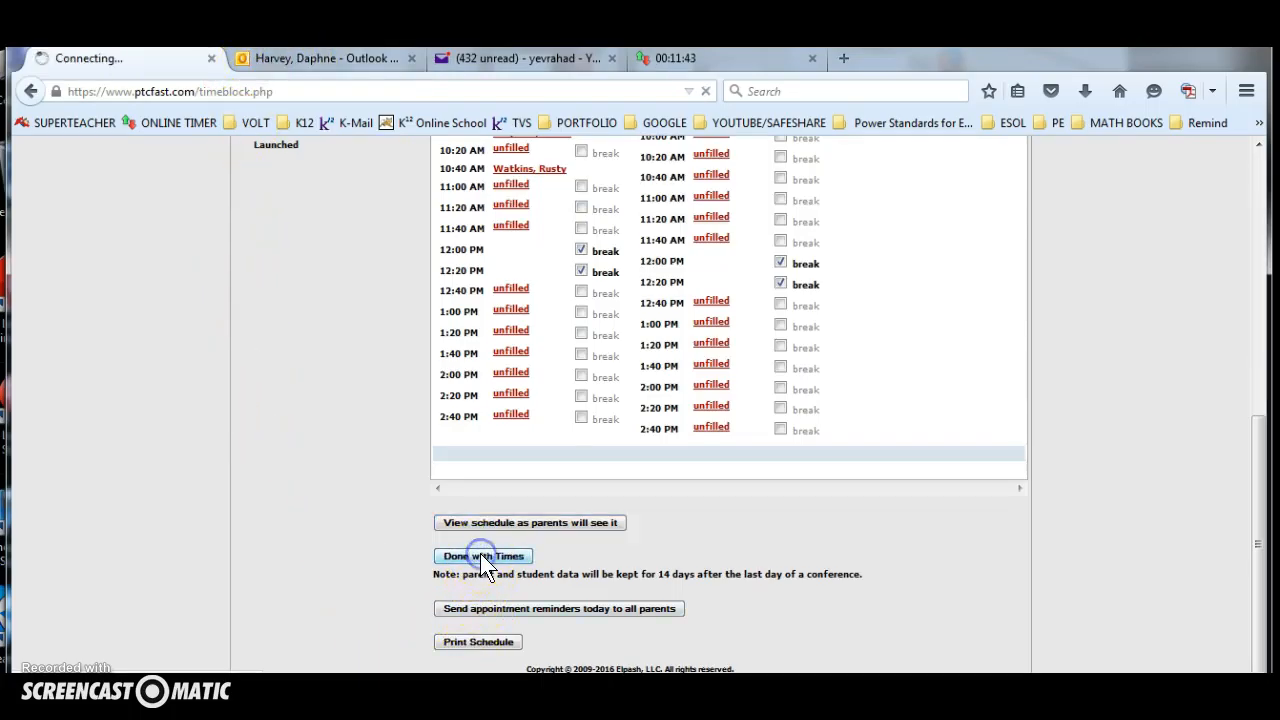
scroll(565, 554, "down", 2)
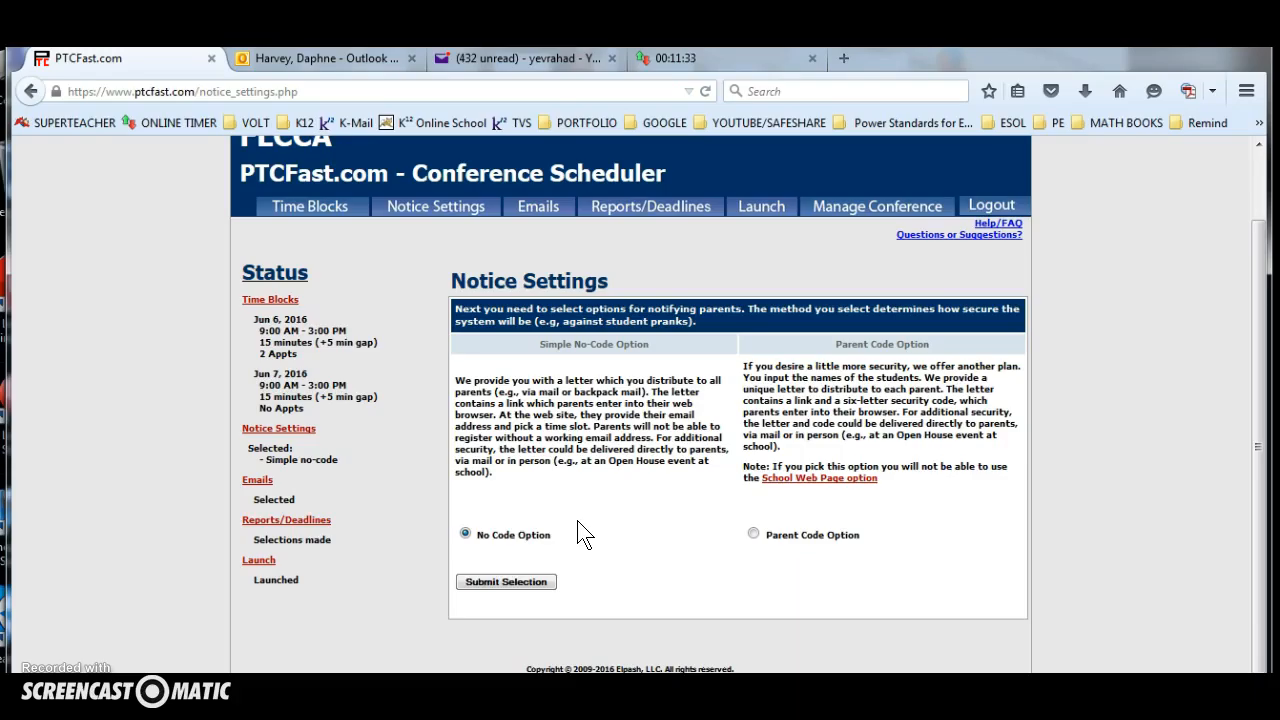
left_click(802, 542)
left_click(514, 581)
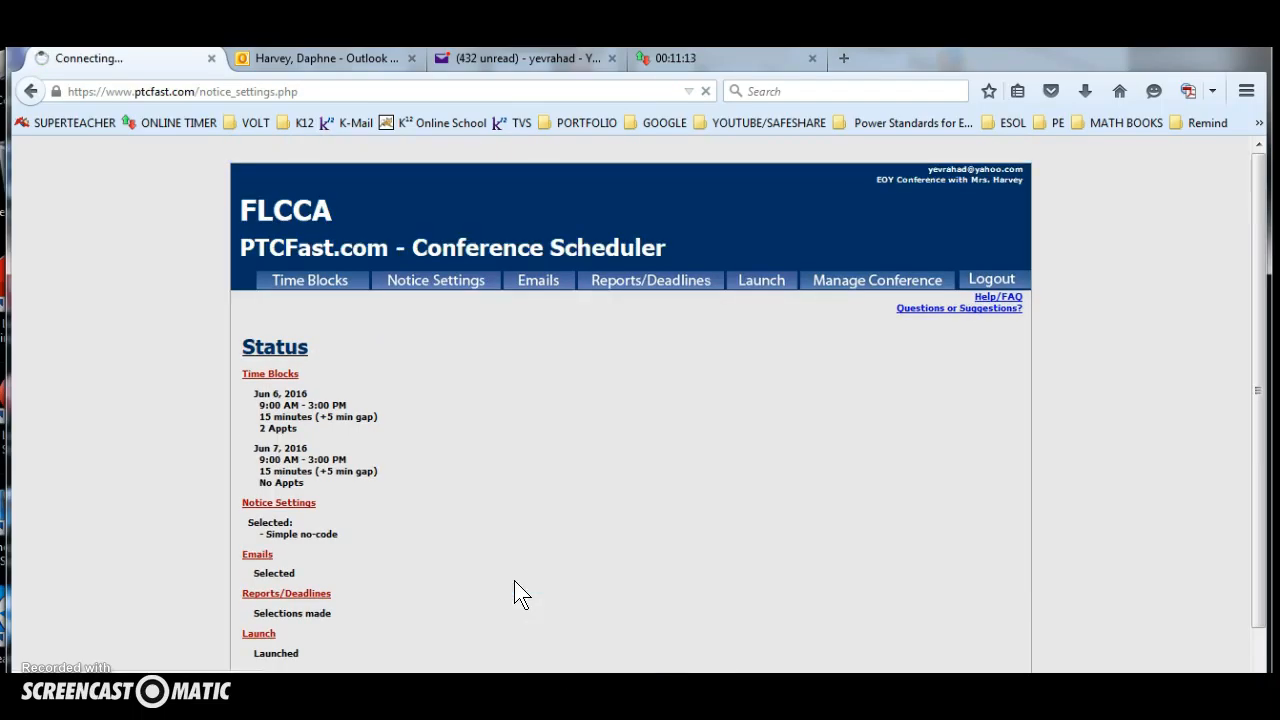
Review the conference name, location, internet-access option, closing sentence, sender and reply setting for parent letters and emails, and submit the choices.
scroll(540, 515, "down", 3)
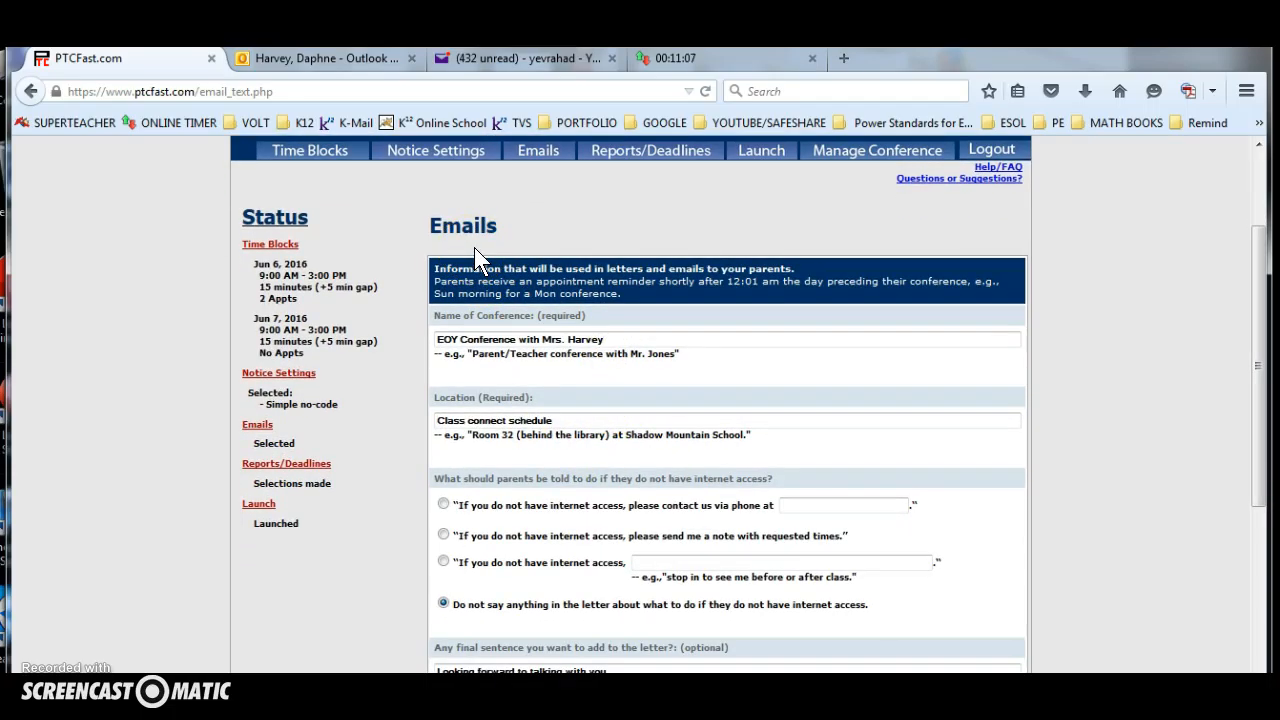
left_click_drag(610, 341, 424, 340)
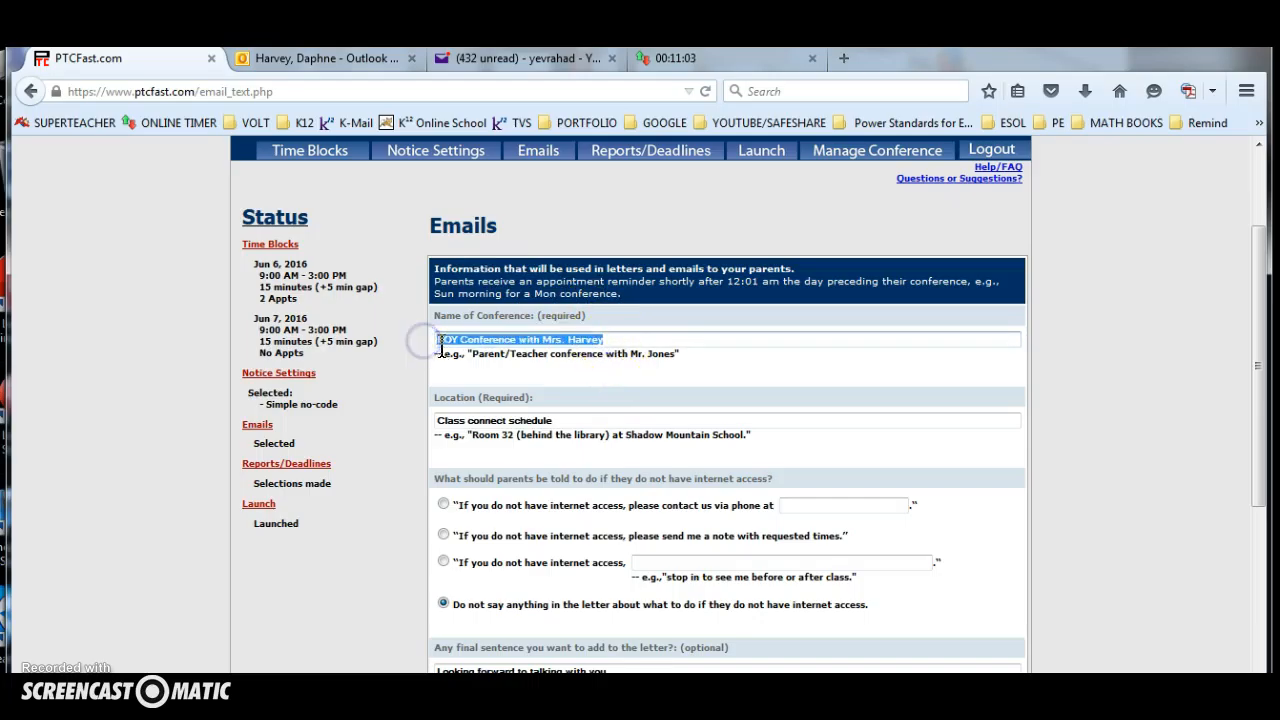
left_click_drag(549, 420, 410, 422)
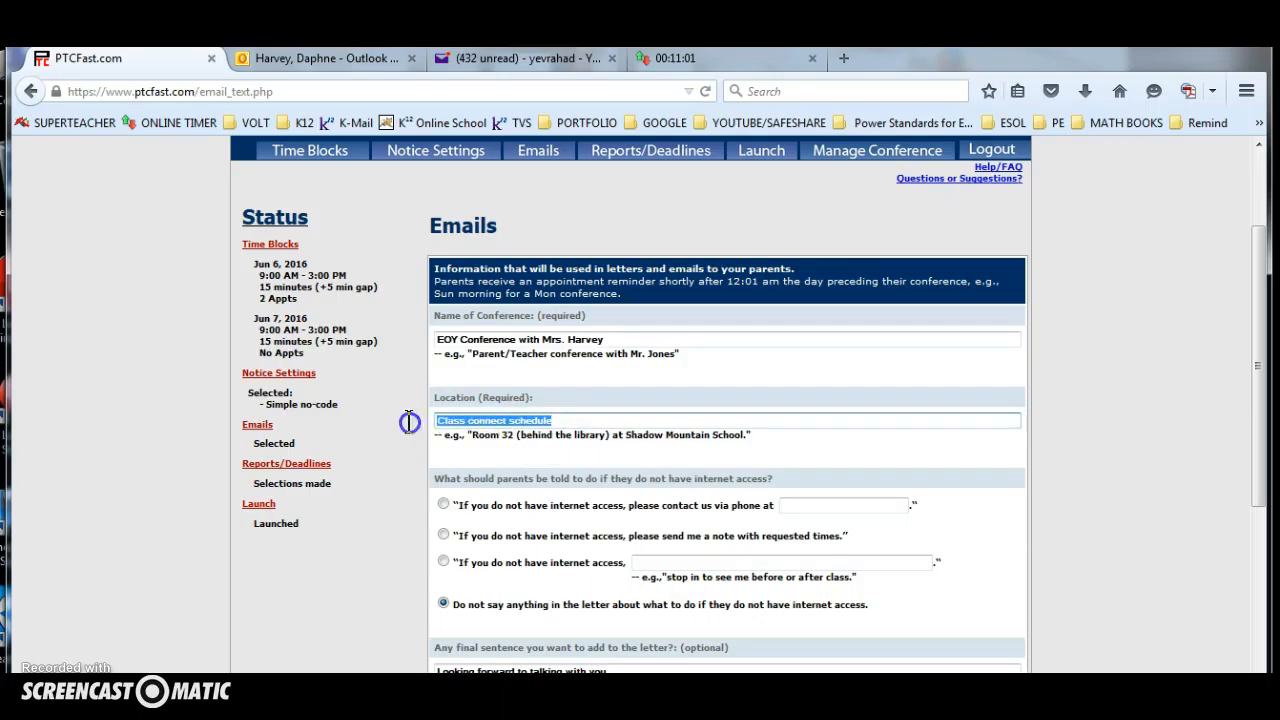
scroll(475, 503, "down", 1)
scroll(475, 503, "down", 1)
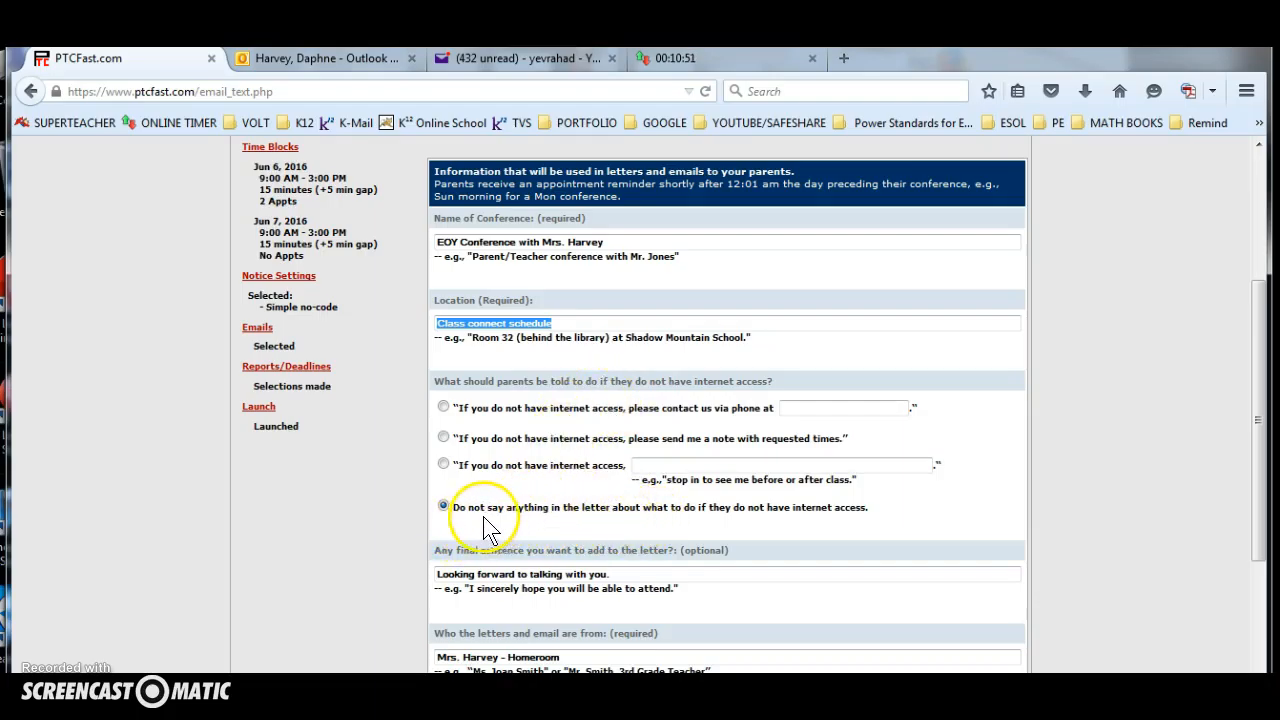
scroll(600, 520, "down", 2)
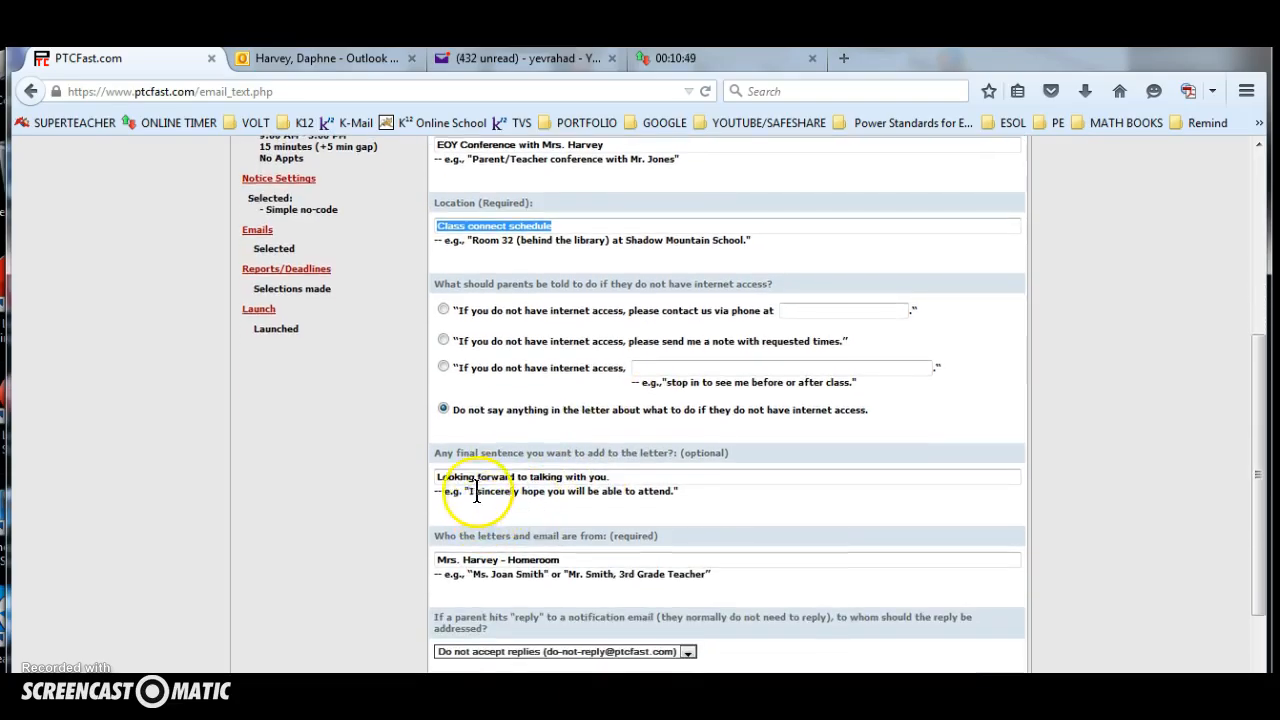
left_click_drag(625, 476, 425, 474)
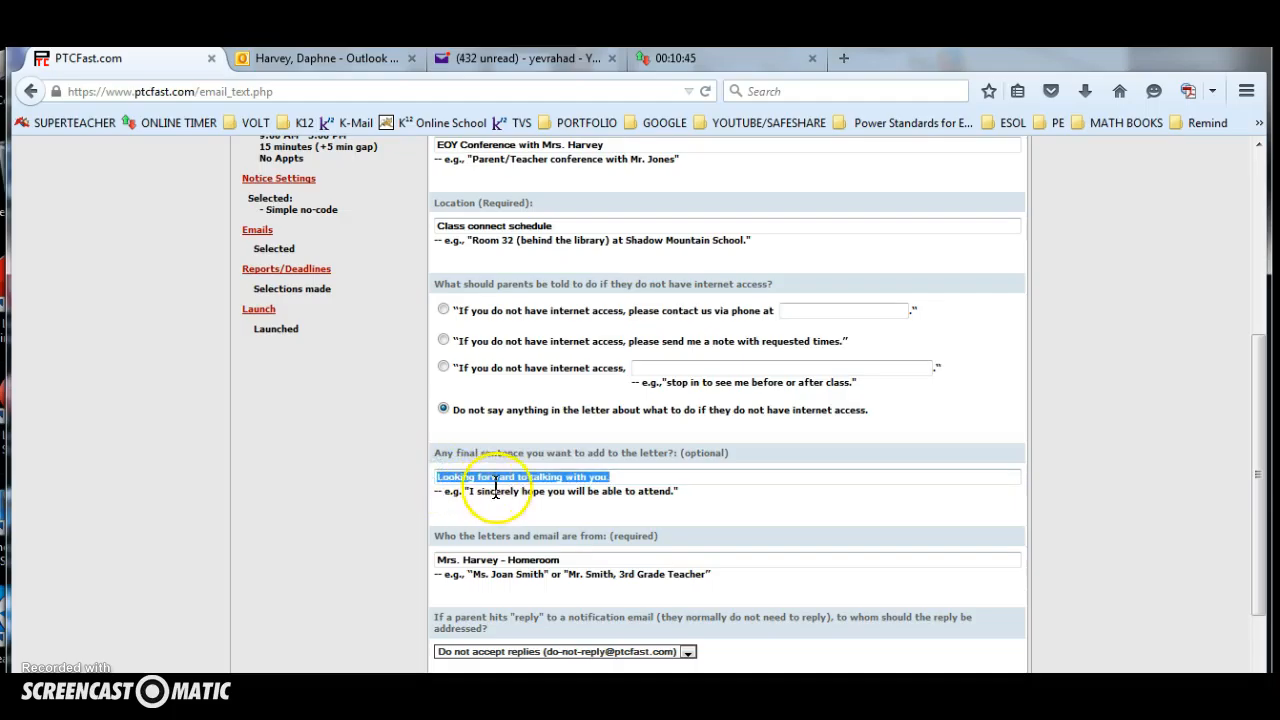
scroll(505, 515, "down", 1)
left_click_drag(562, 490, 428, 491)
scroll(448, 536, "down", 1)
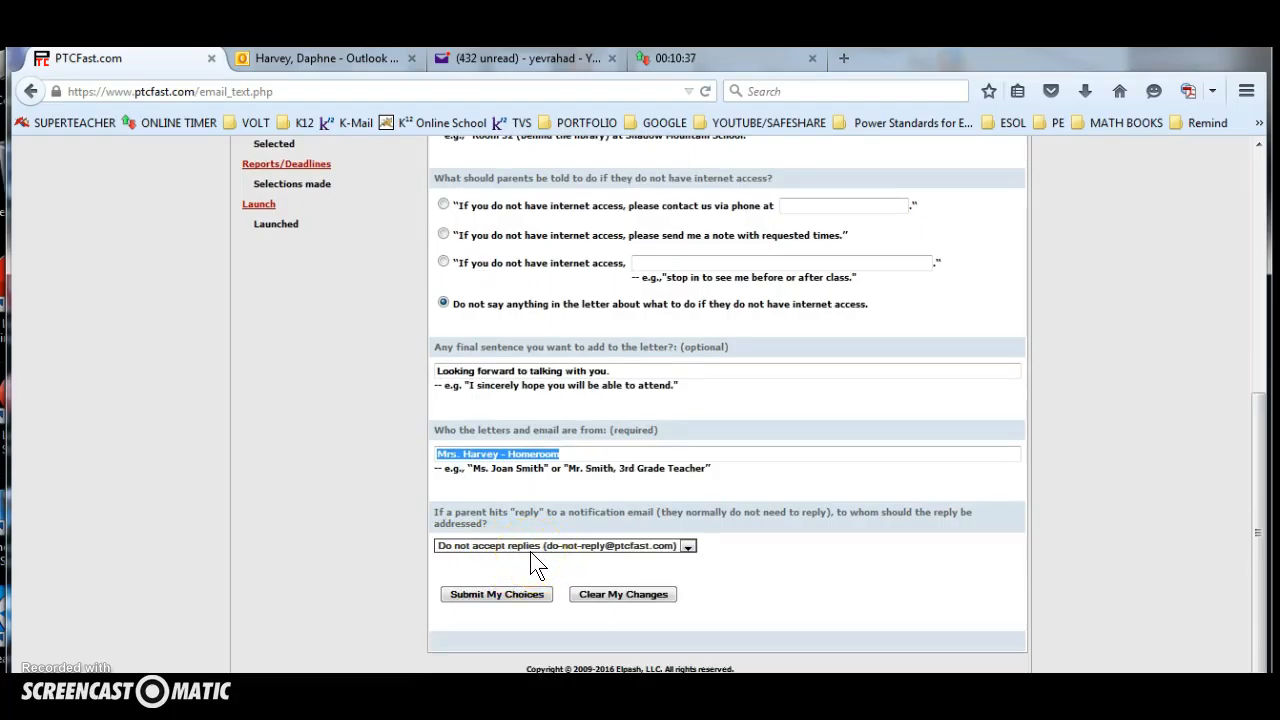
left_click(500, 594)
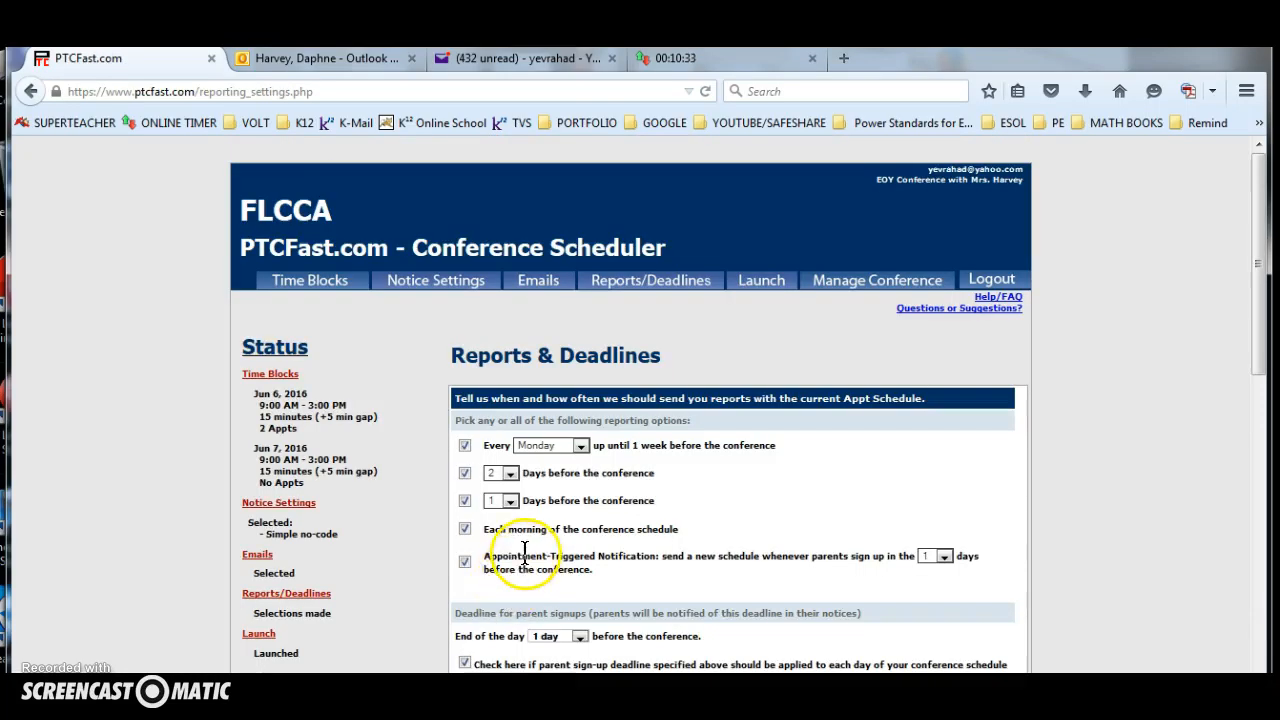
Turn off the weekly Monday report, keeping the 2-day, 1-day and each-morning reports selected.
scroll(513, 552, "down", 1)
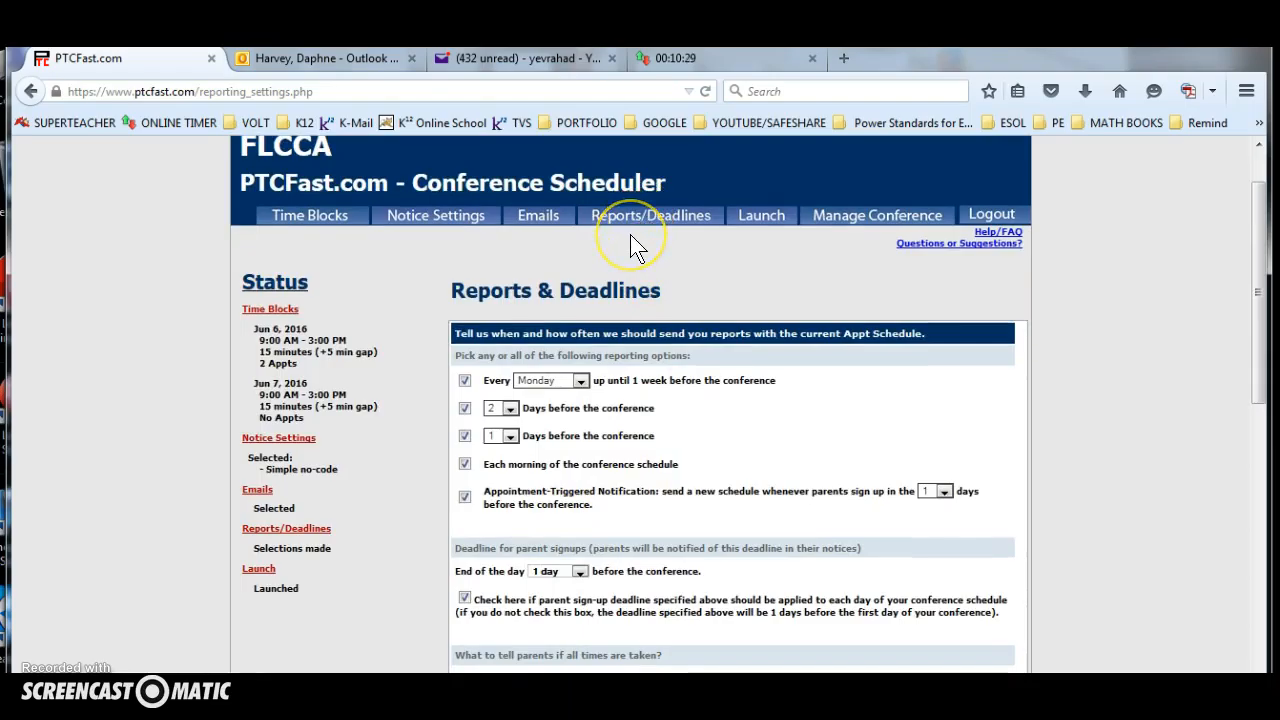
left_click(465, 382)
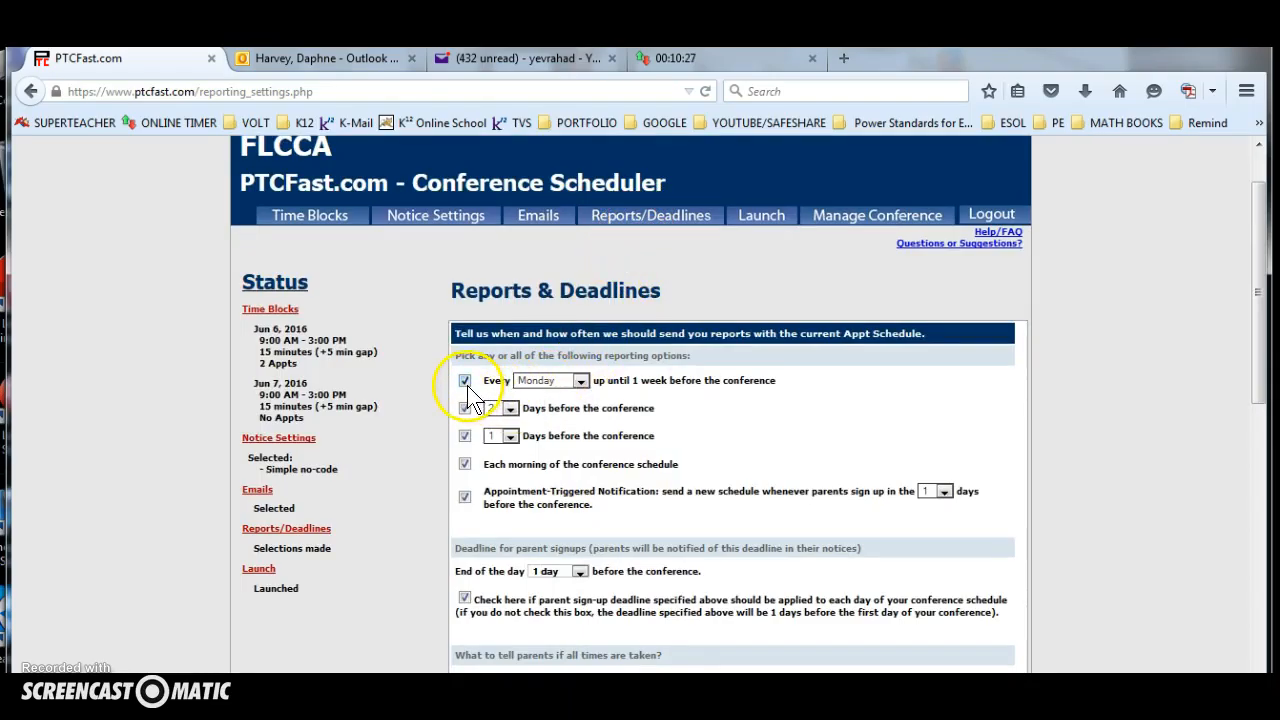
left_click(465, 465)
left_click(465, 465)
left_click(465, 437)
left_click(581, 381)
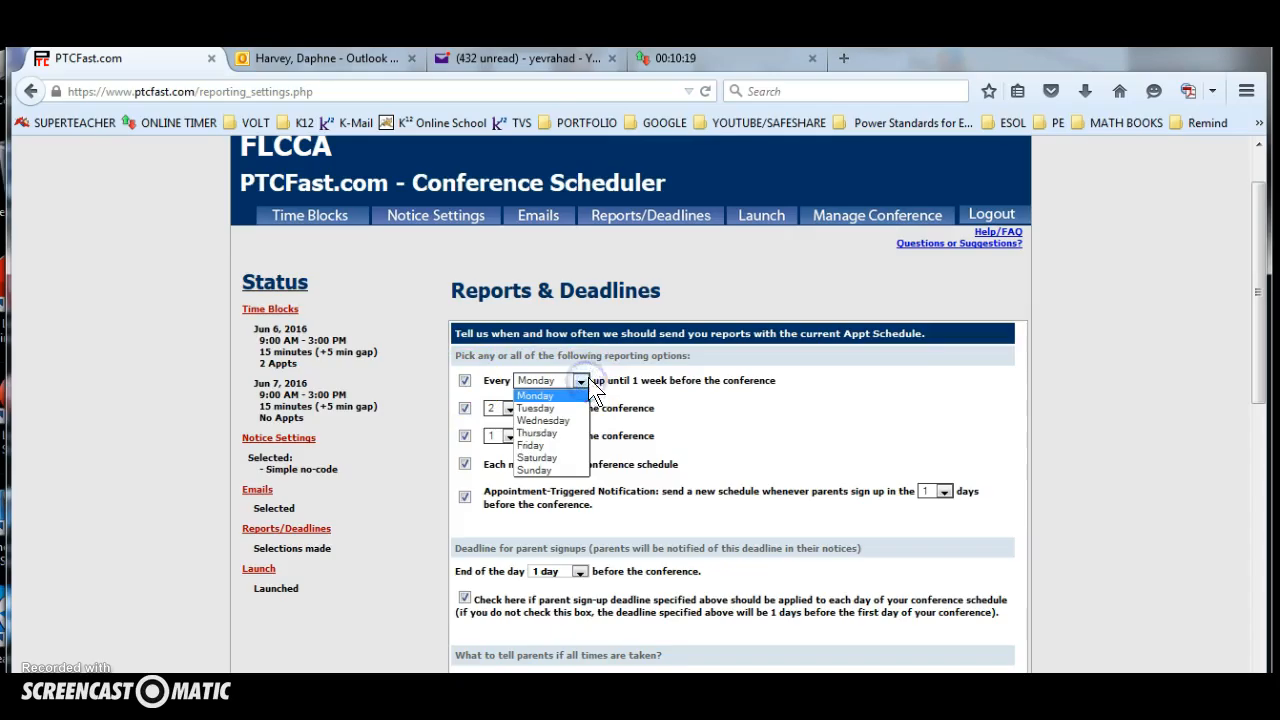
left_click(588, 383)
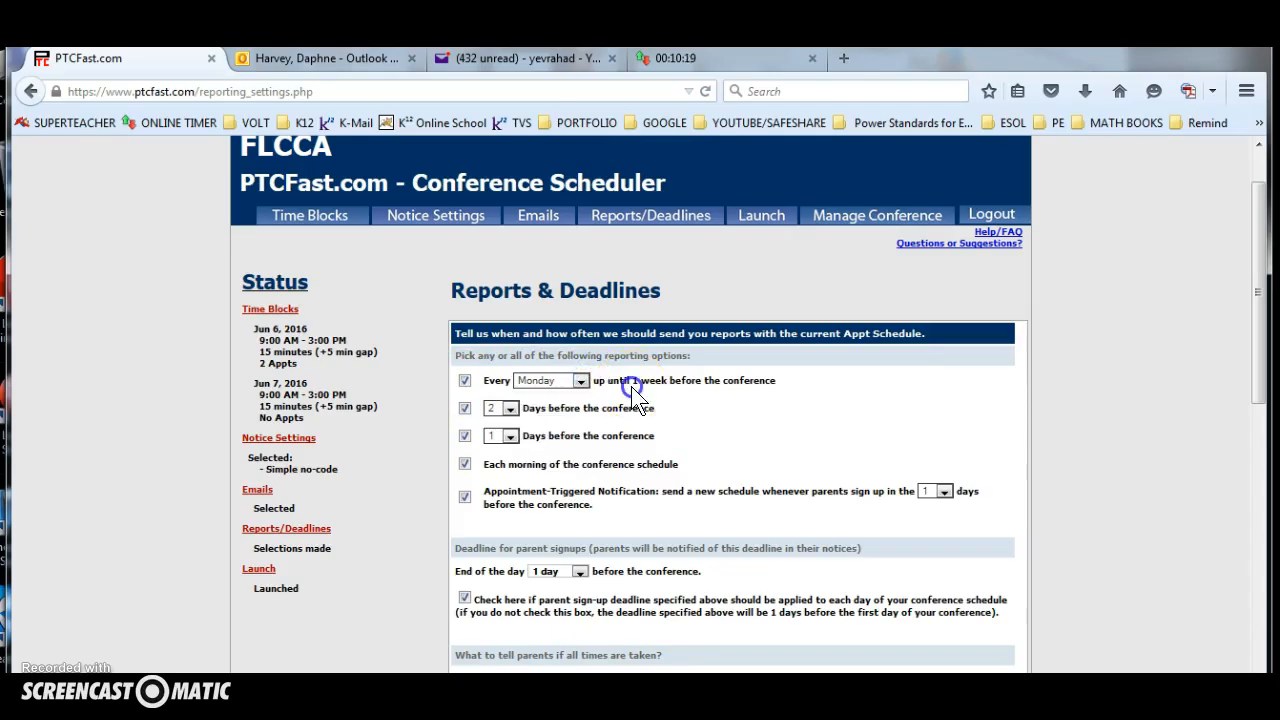
left_click(466, 409)
left_click(465, 437)
left_click(468, 461)
left_click(465, 409)
left_click(465, 437)
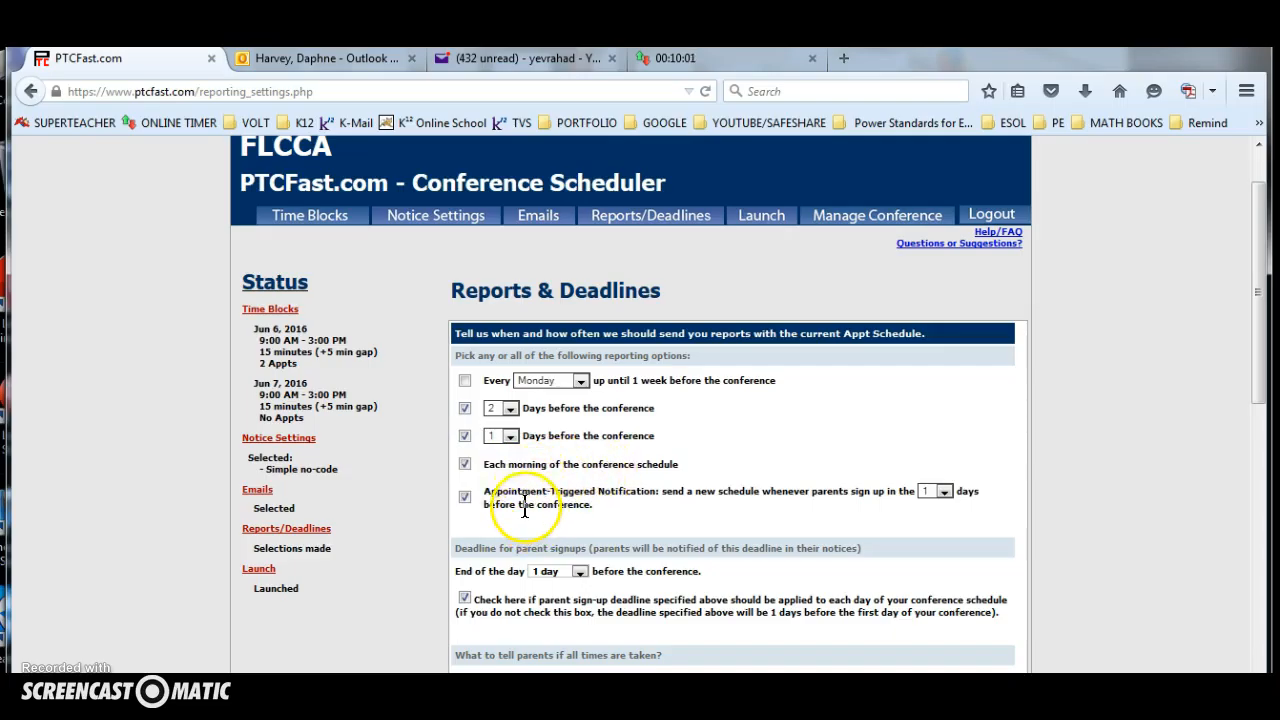
Check the deadline choices for parent sign-ups and keep 1 day before the conference.
scroll(510, 500, "down", 1)
scroll(470, 540, "down", 1)
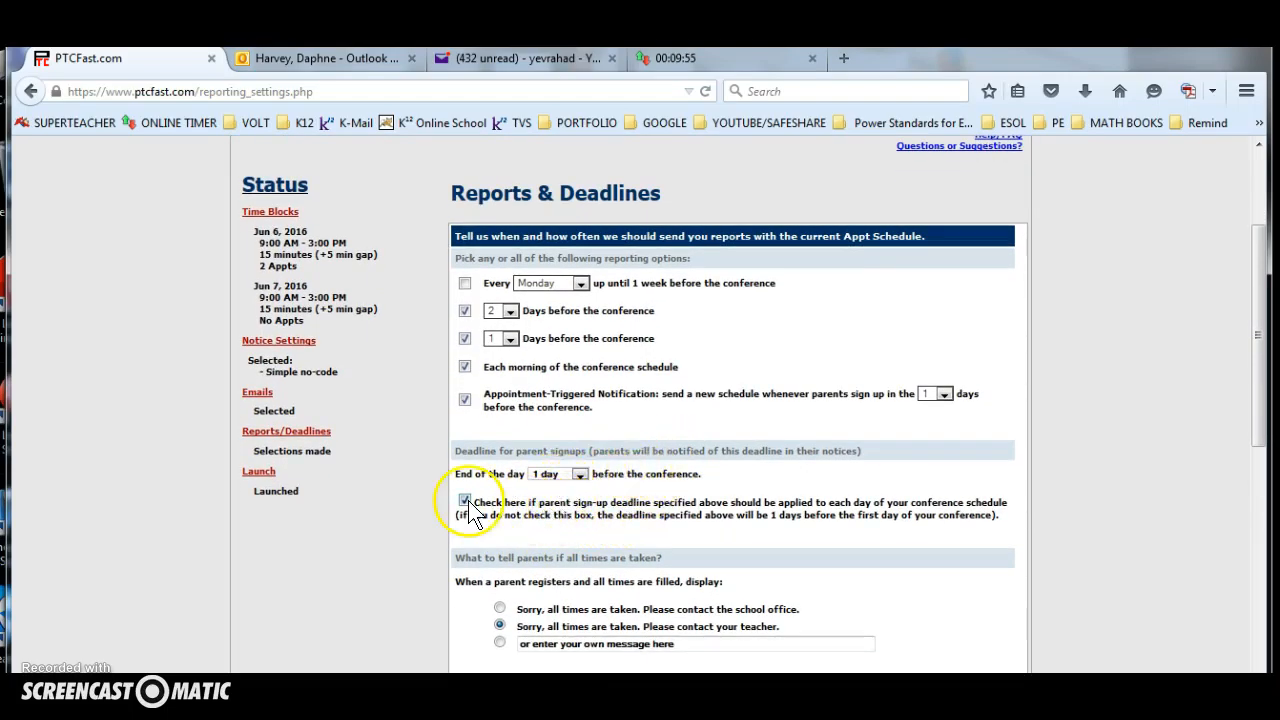
left_click(579, 474)
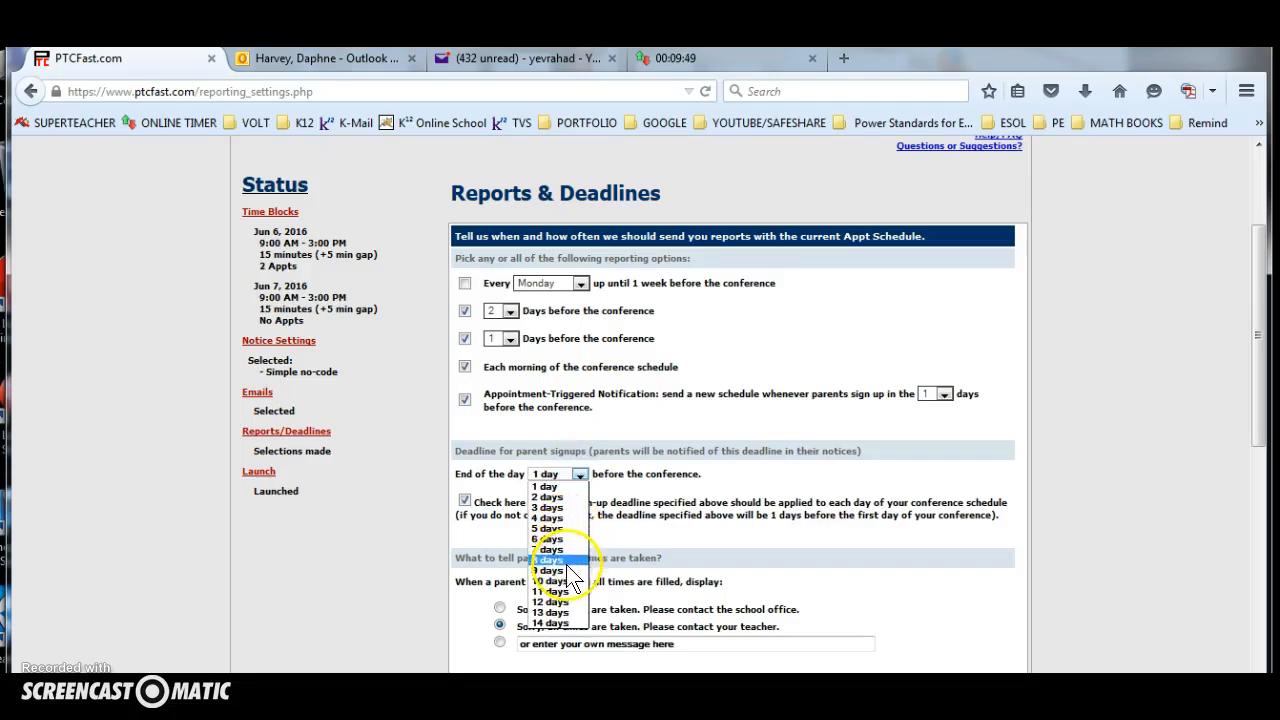
left_click(578, 473)
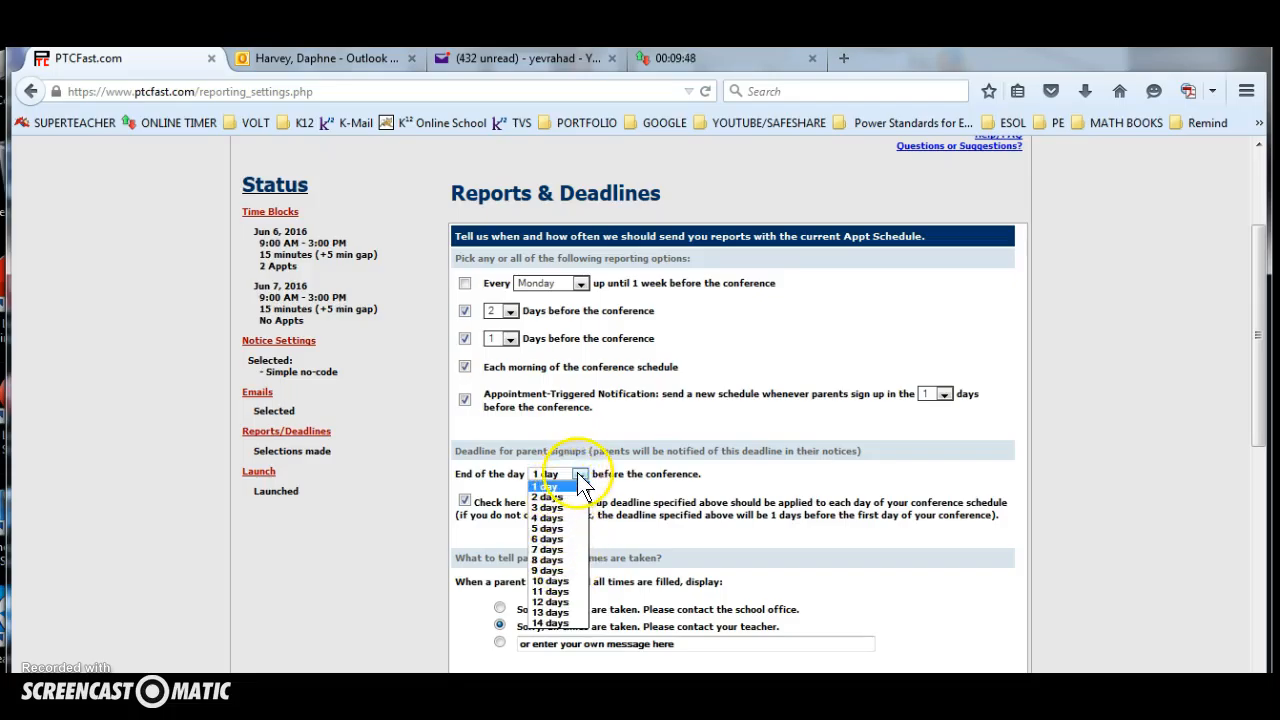
left_click(724, 488)
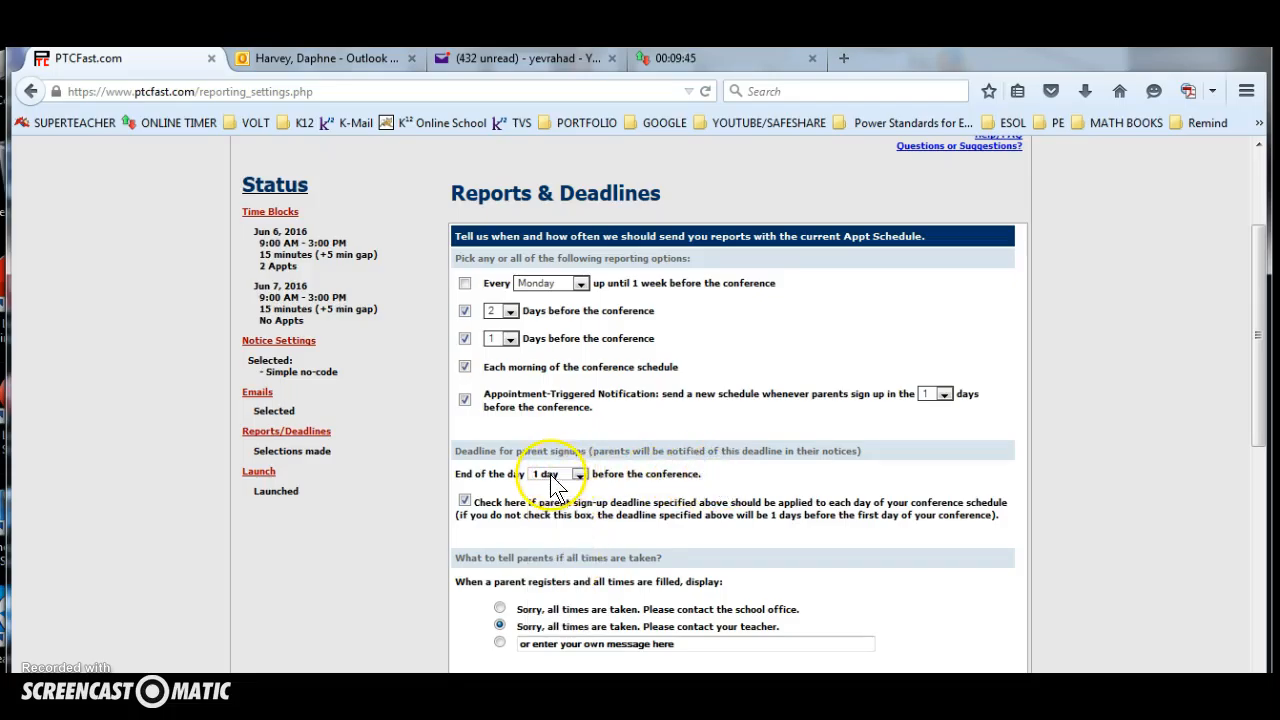
Switch off applying the sign-up deadline to each conference day, and switch it back on.
scroll(535, 505, "down", 1)
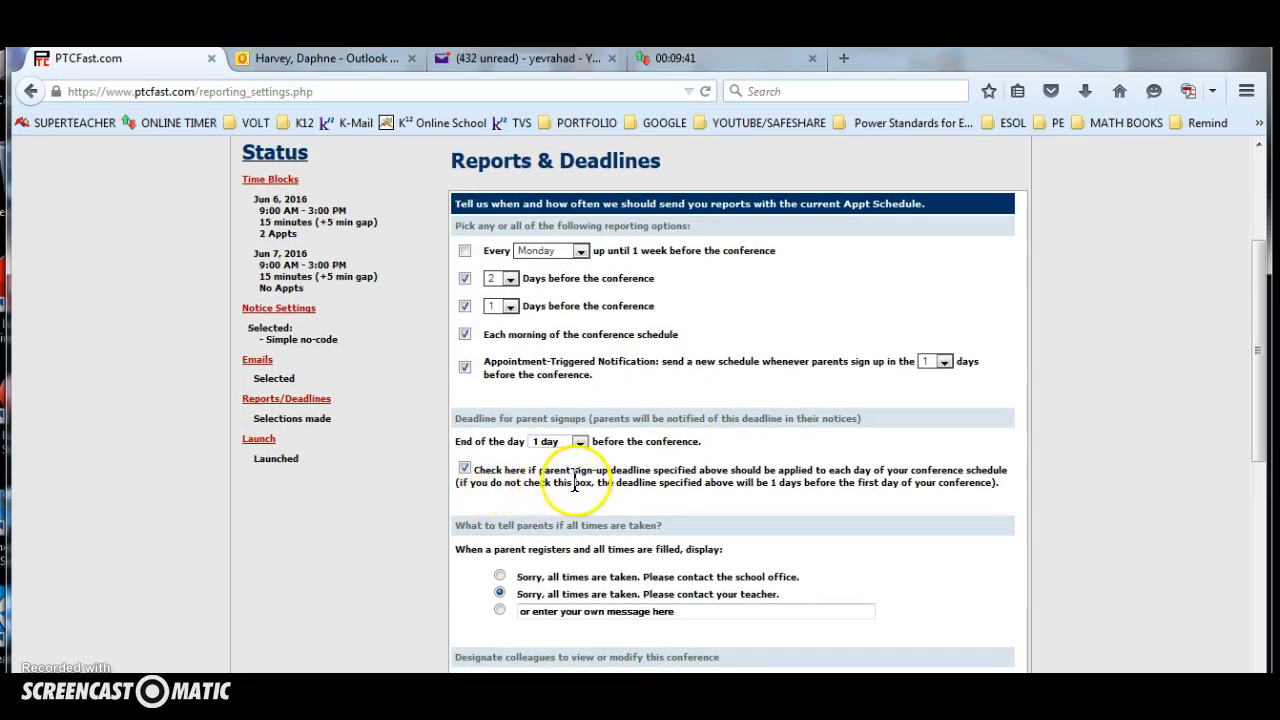
left_click(465, 470)
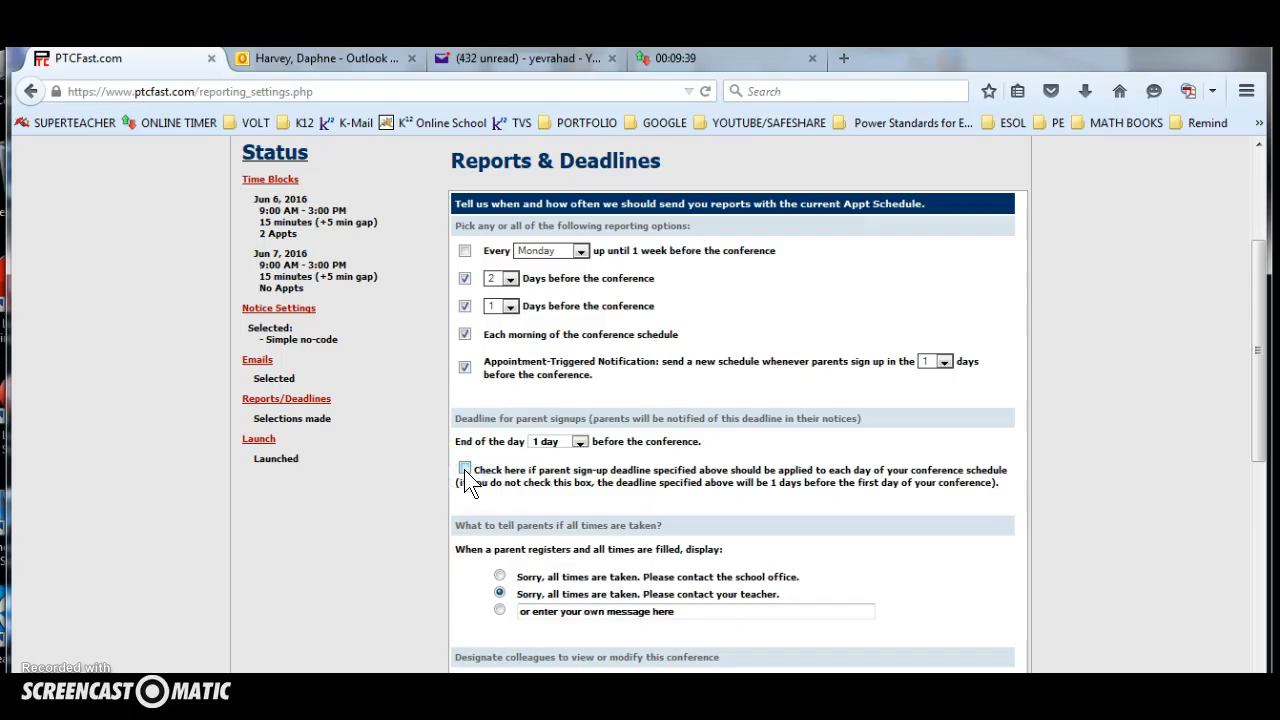
left_click(488, 488)
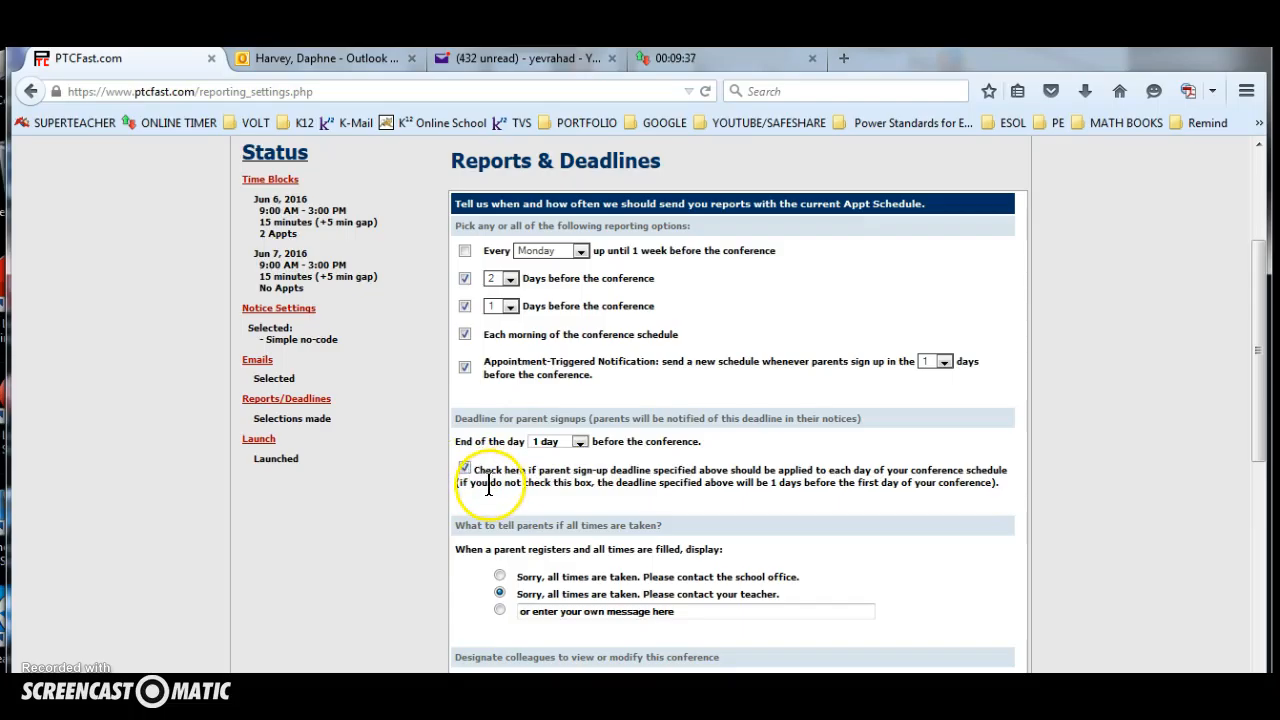
scroll(462, 436, "down", 1)
left_click(463, 437)
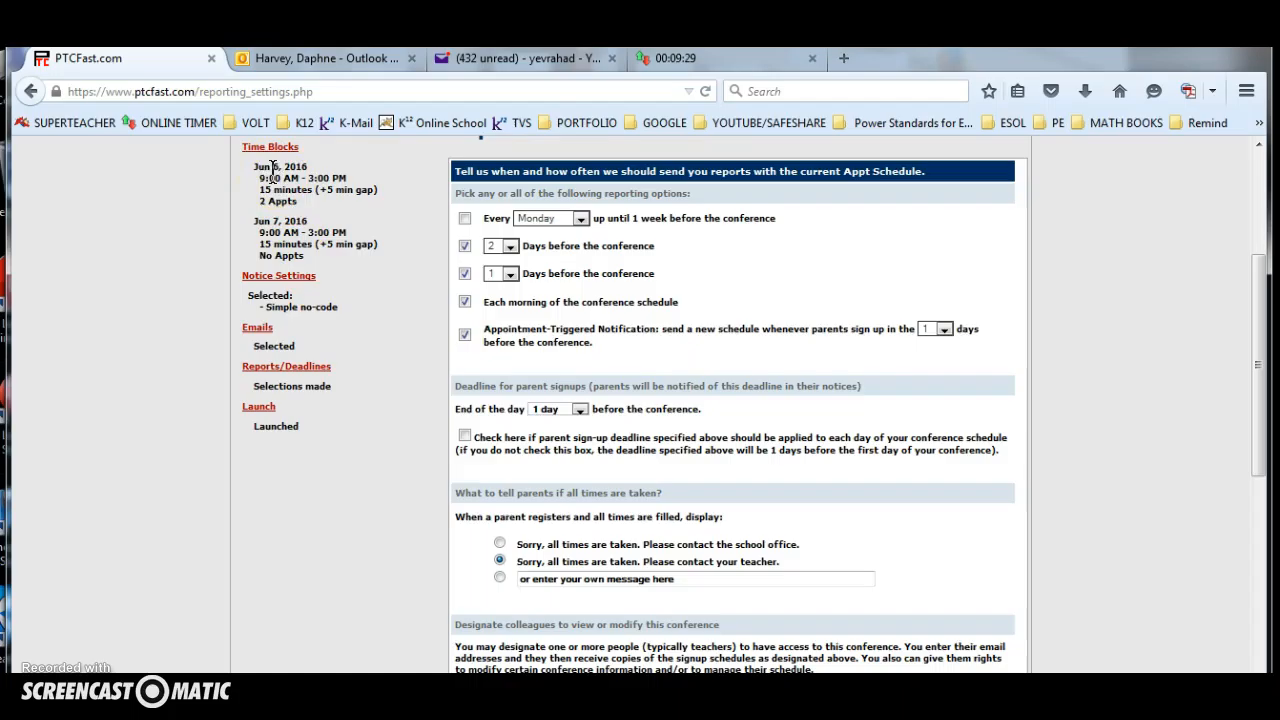
left_click(463, 437)
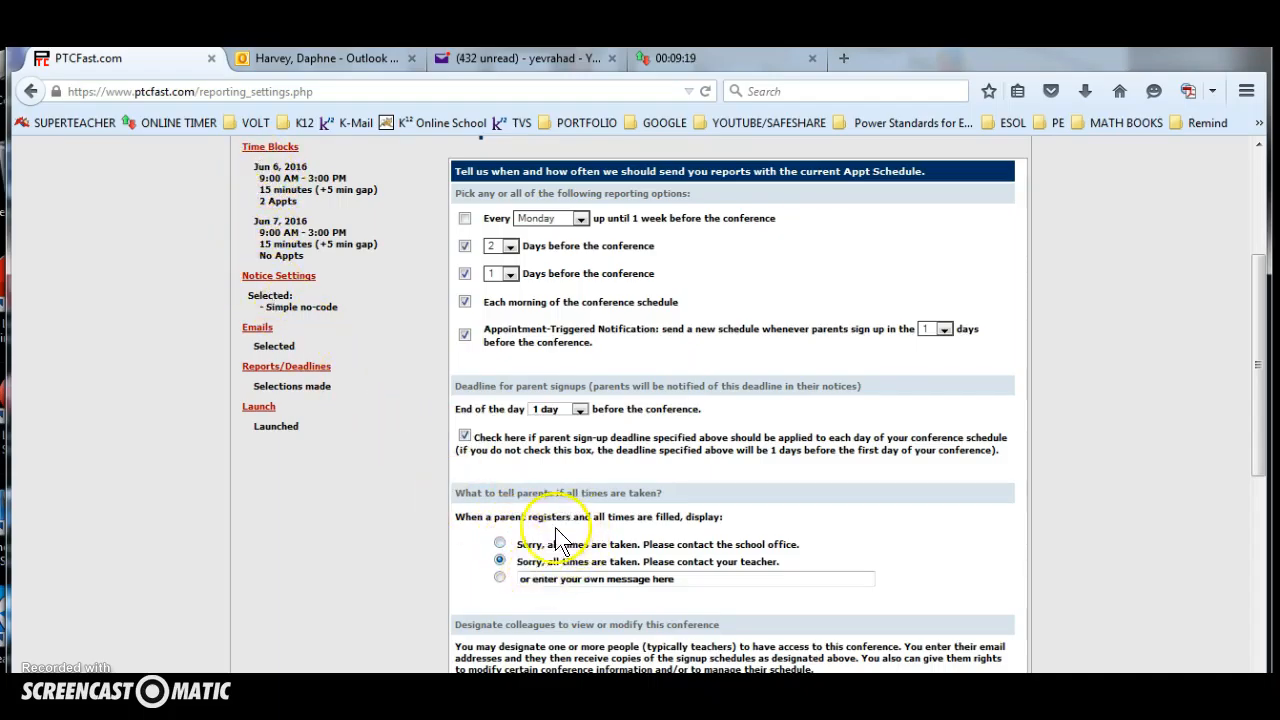
Review the message for fully booked times and the options for giving colleagues access to the conference.
scroll(550, 560, "down", 1)
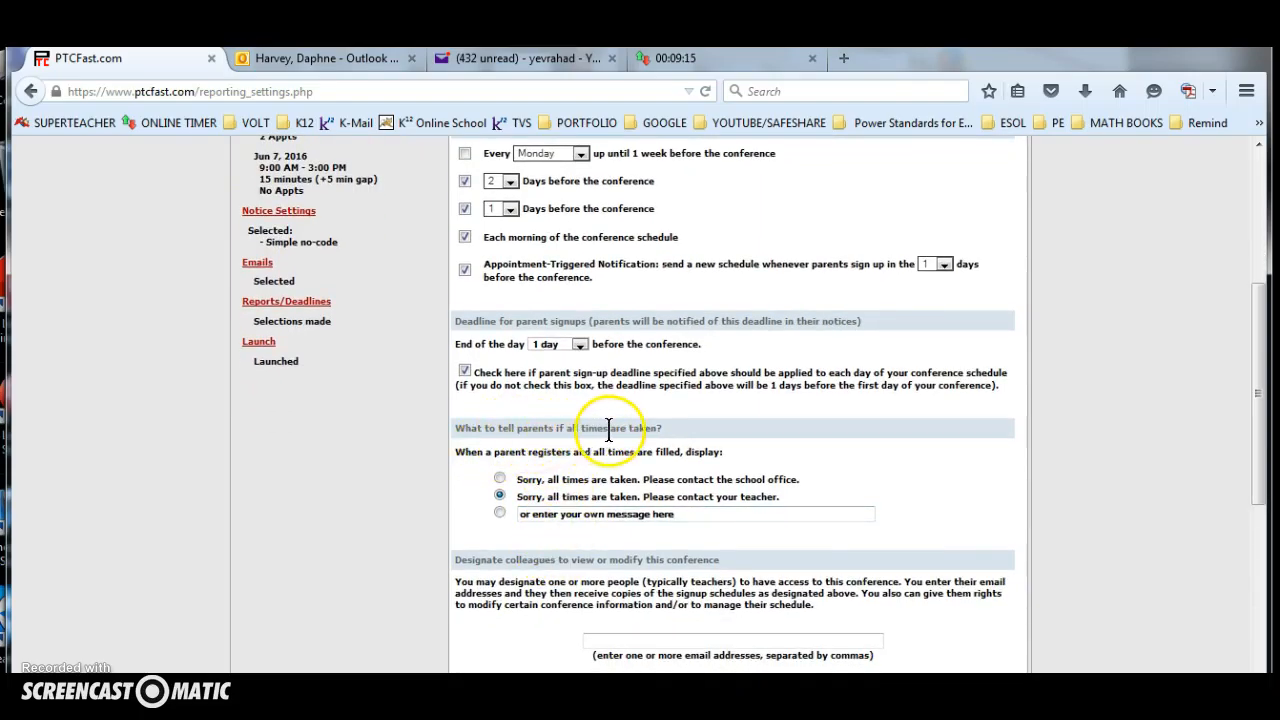
scroll(600, 455, "down", 1)
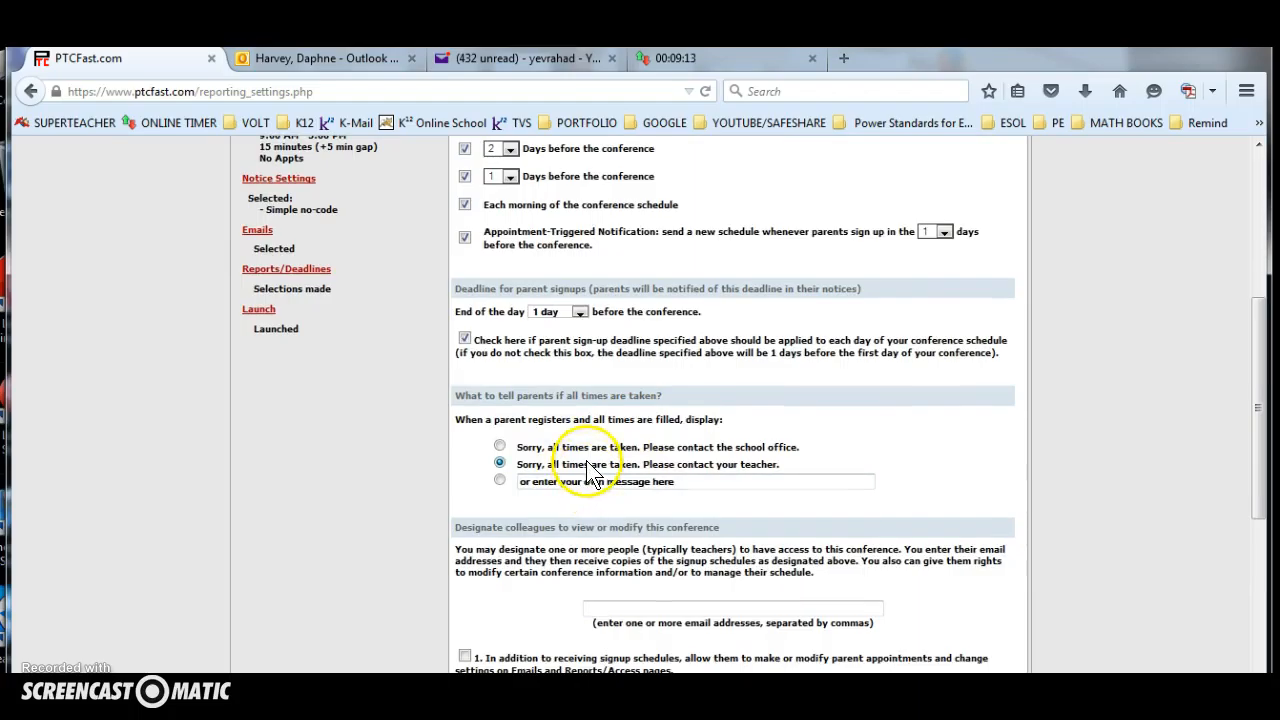
scroll(371, 251, "up", 2)
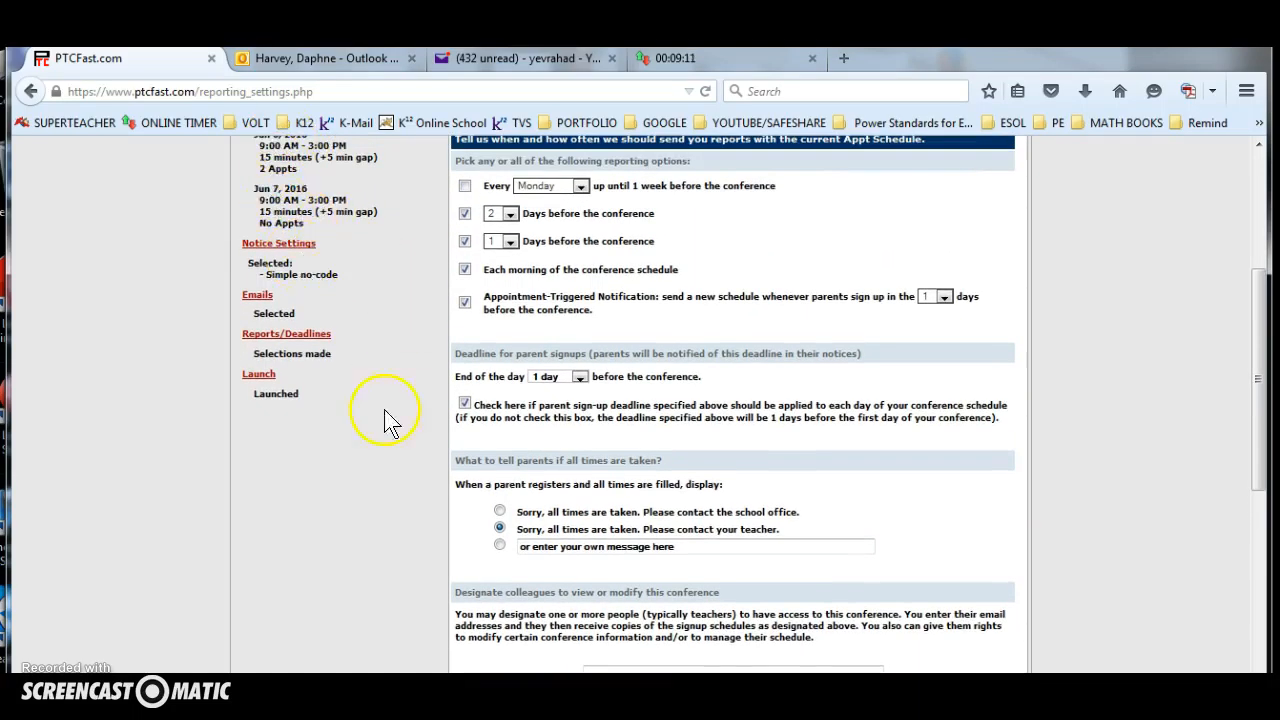
scroll(530, 490, "down", 3)
scroll(515, 490, "down", 2)
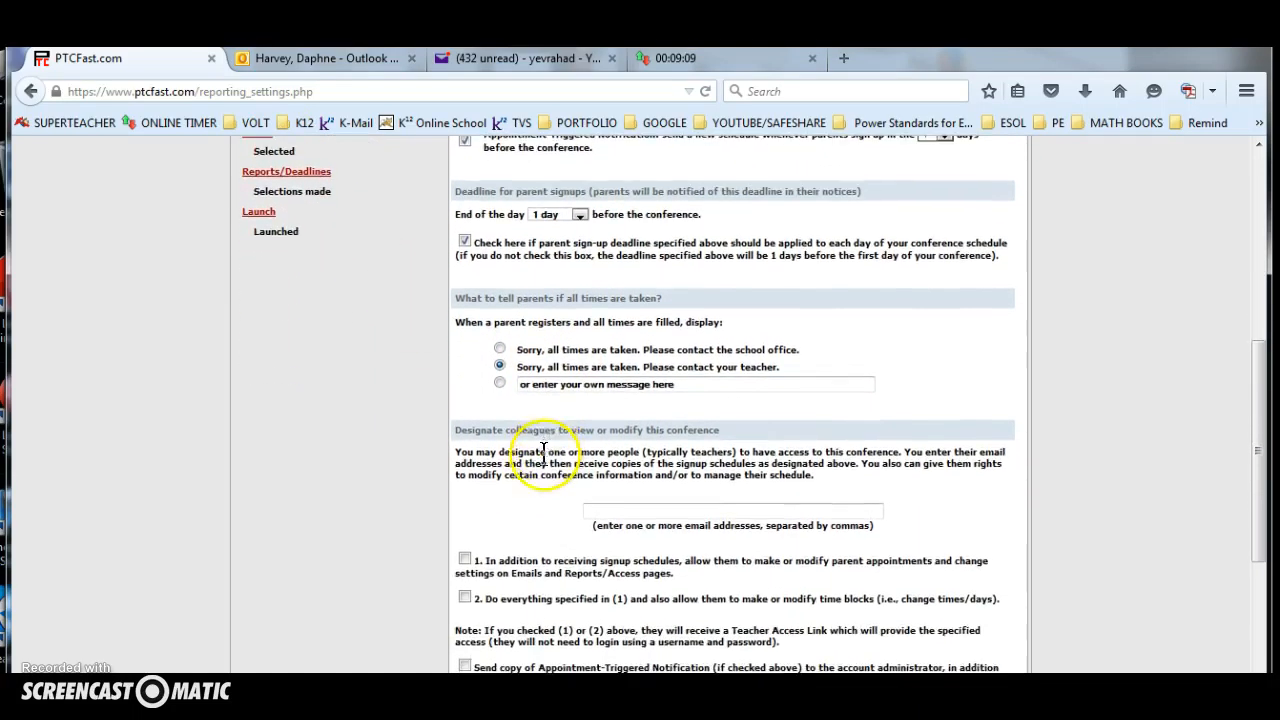
scroll(525, 512, "down", 4)
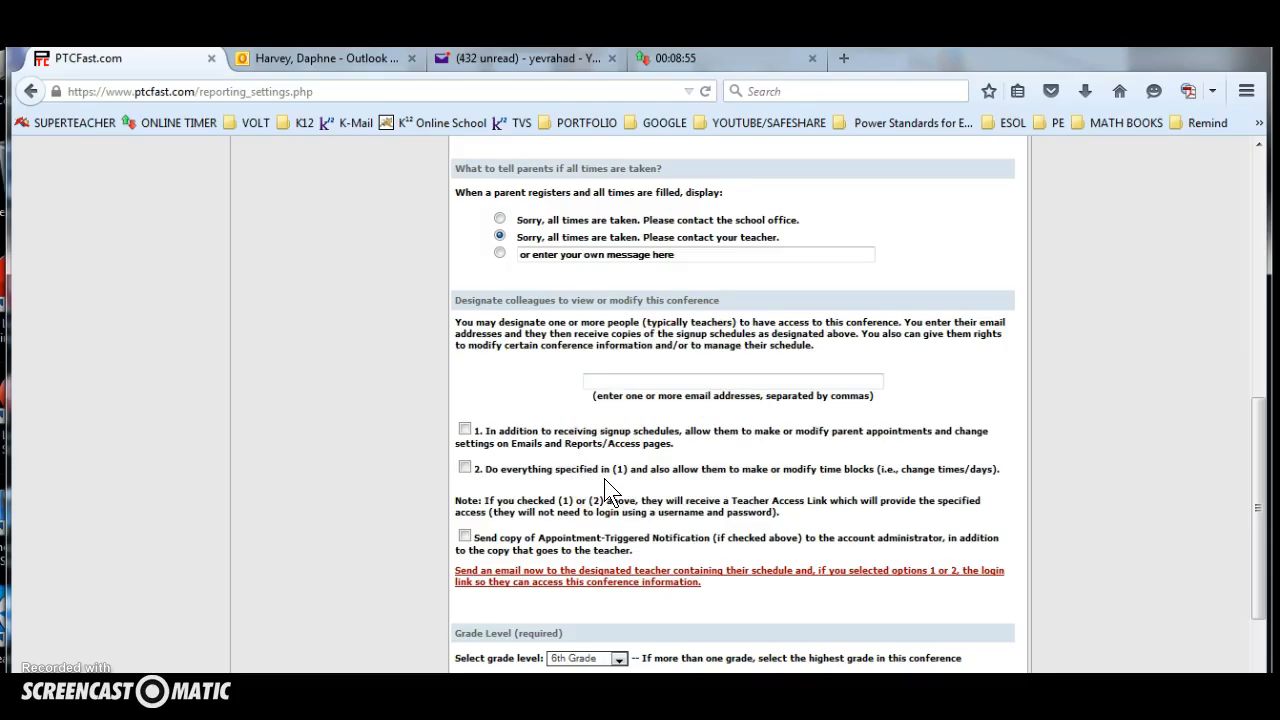
left_click(628, 380)
left_click(638, 513)
Keep the grade level at 6th Grade and submit the reports and deadlines choices.
scroll(612, 517, "down", 2)
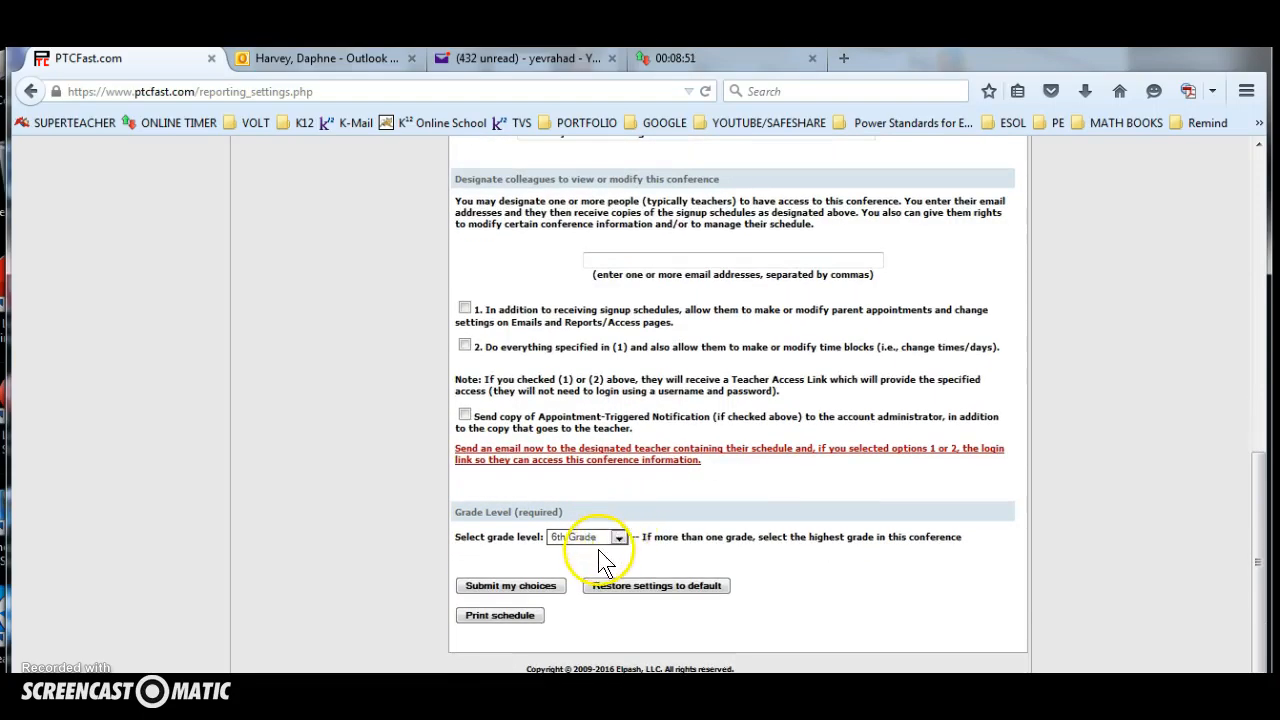
left_click(618, 537)
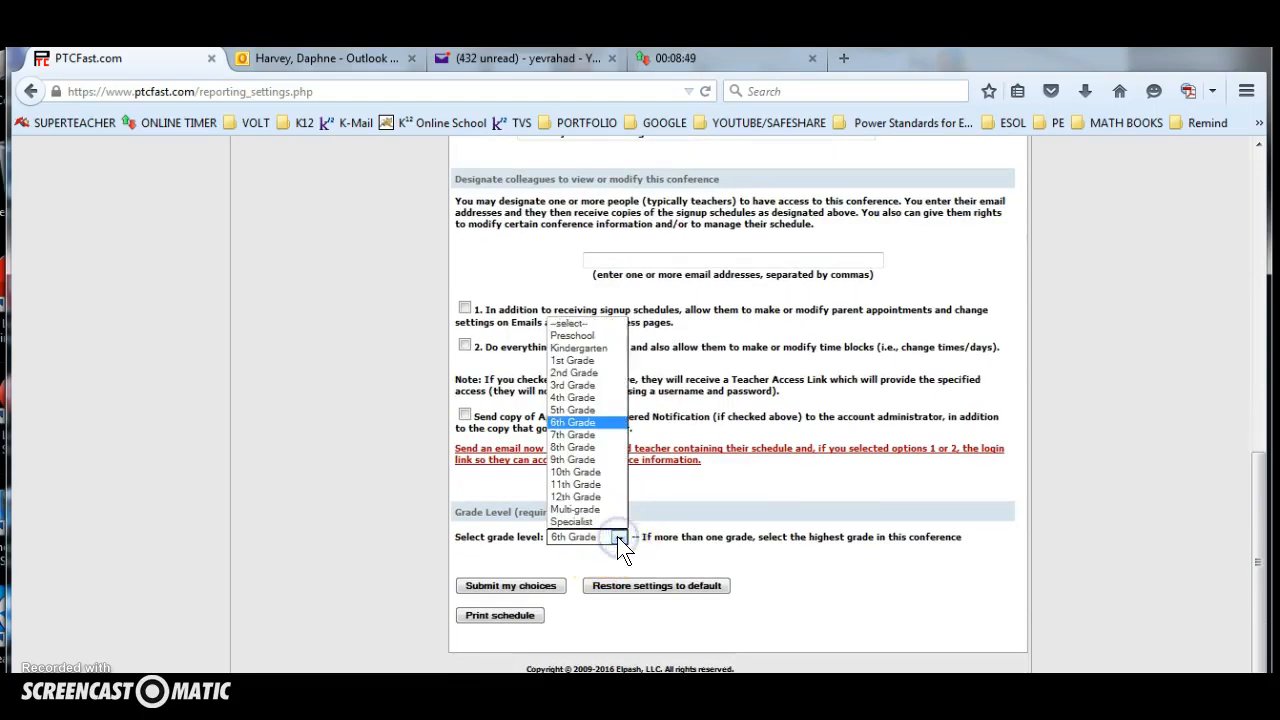
left_click(673, 550)
left_click(525, 588)
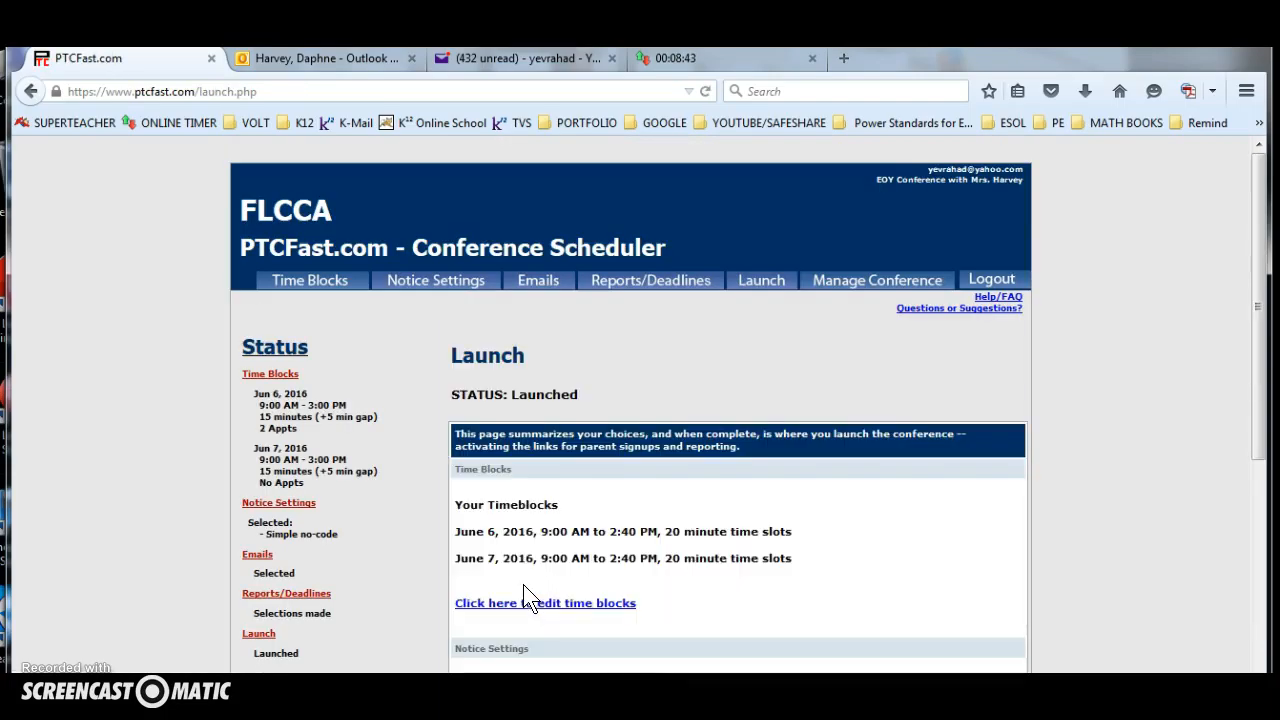
Review the launch summary, including time blocks, notice settings, emails, reports and launch status.
scroll(834, 551, "down", 3)
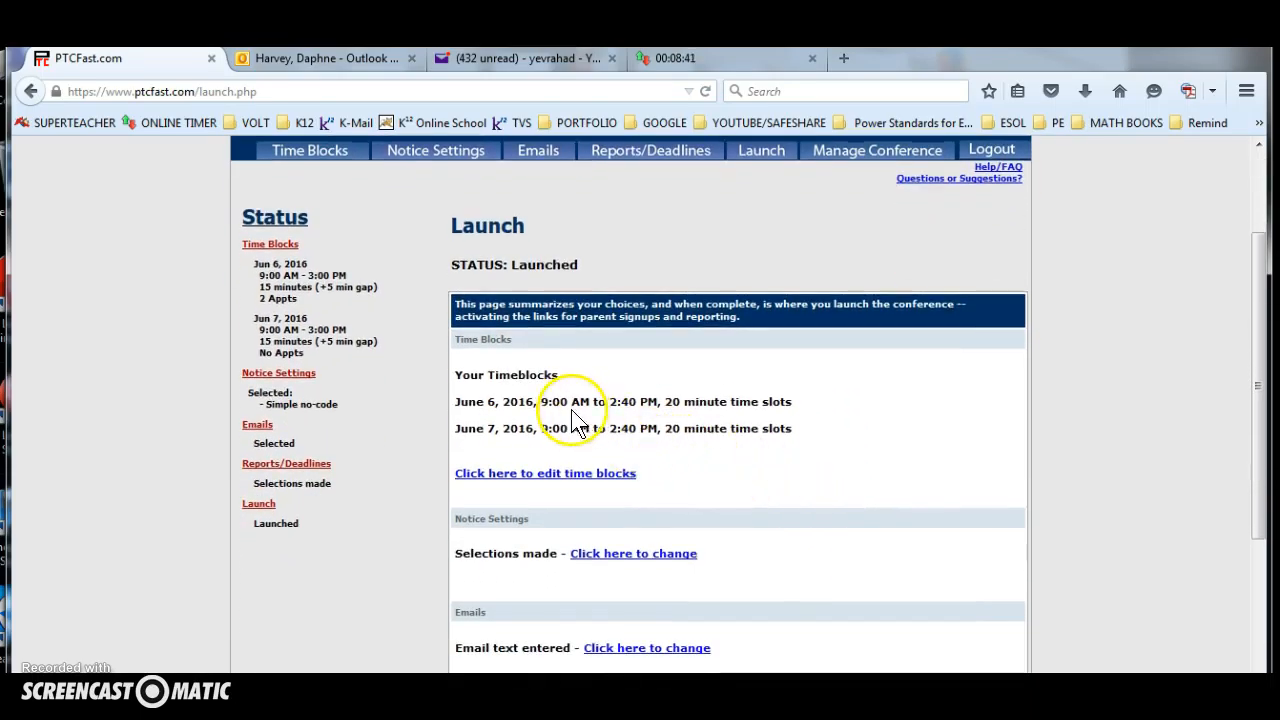
scroll(620, 400, "down", 2)
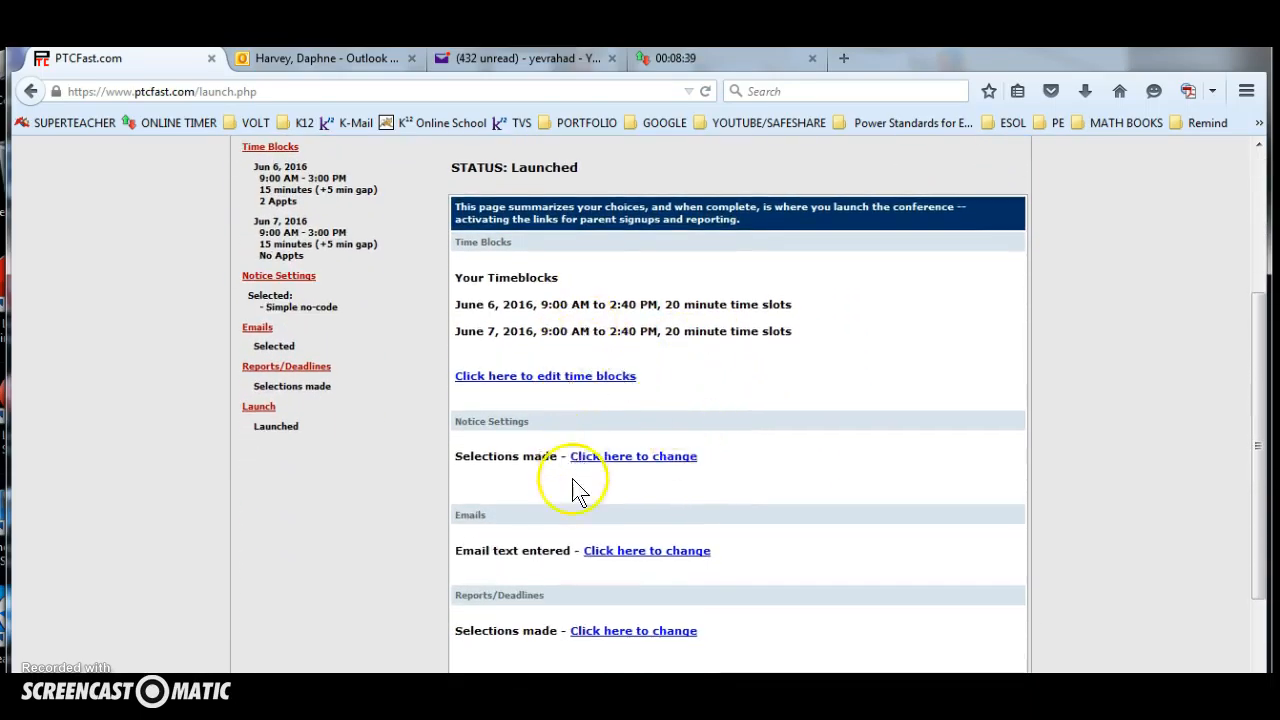
scroll(590, 480, "down", 3)
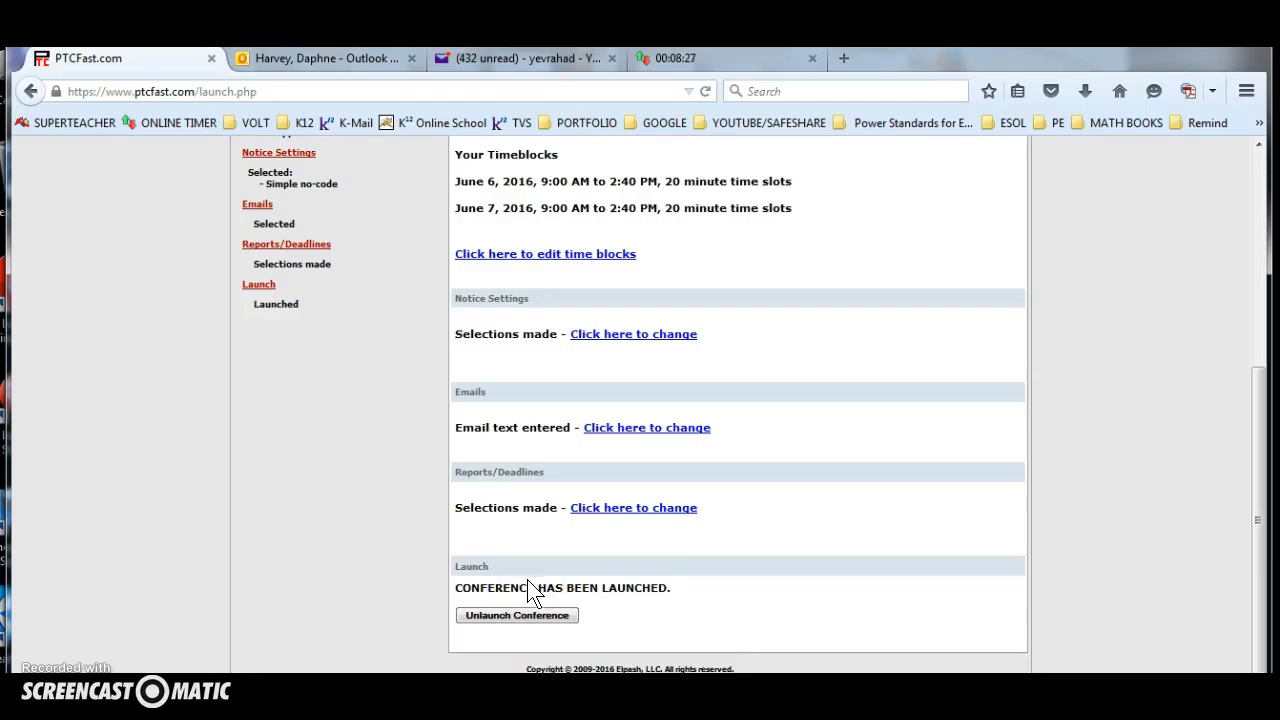
Review the conference management options and view the parent sign-up letter on screen.
scroll(794, 590, "up", 5)
left_click(857, 288)
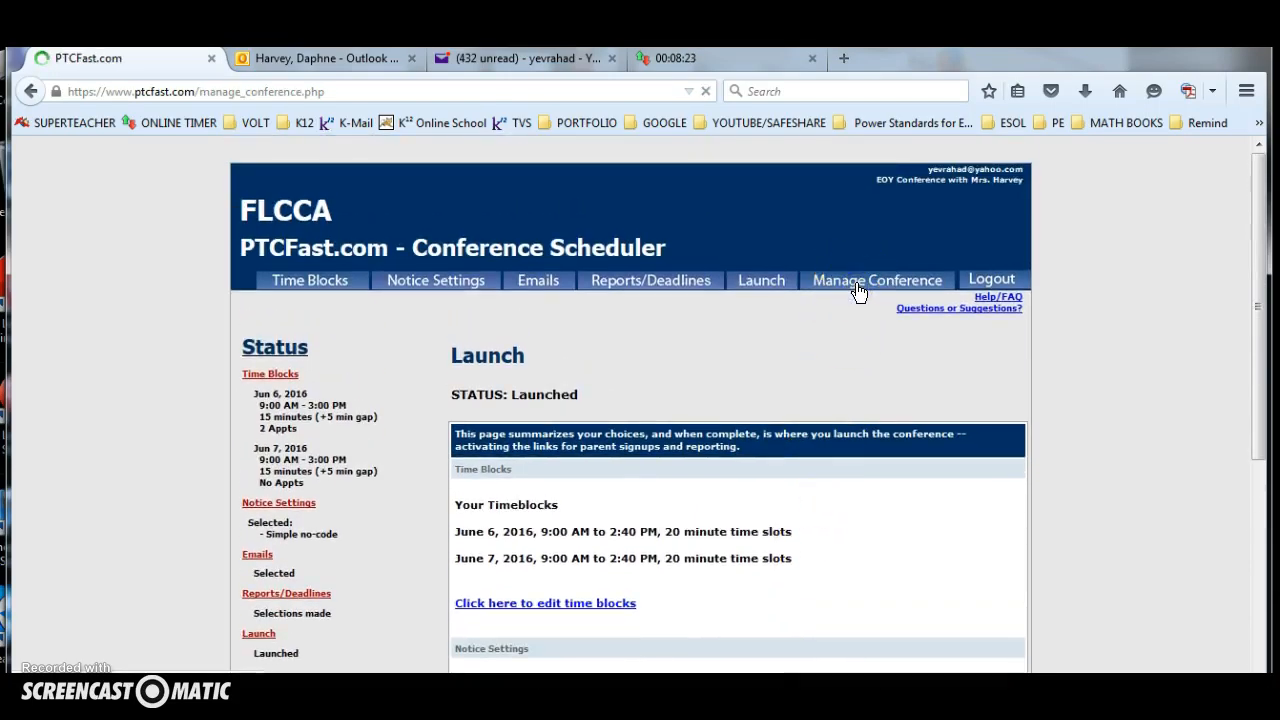
scroll(766, 451, "down", 3)
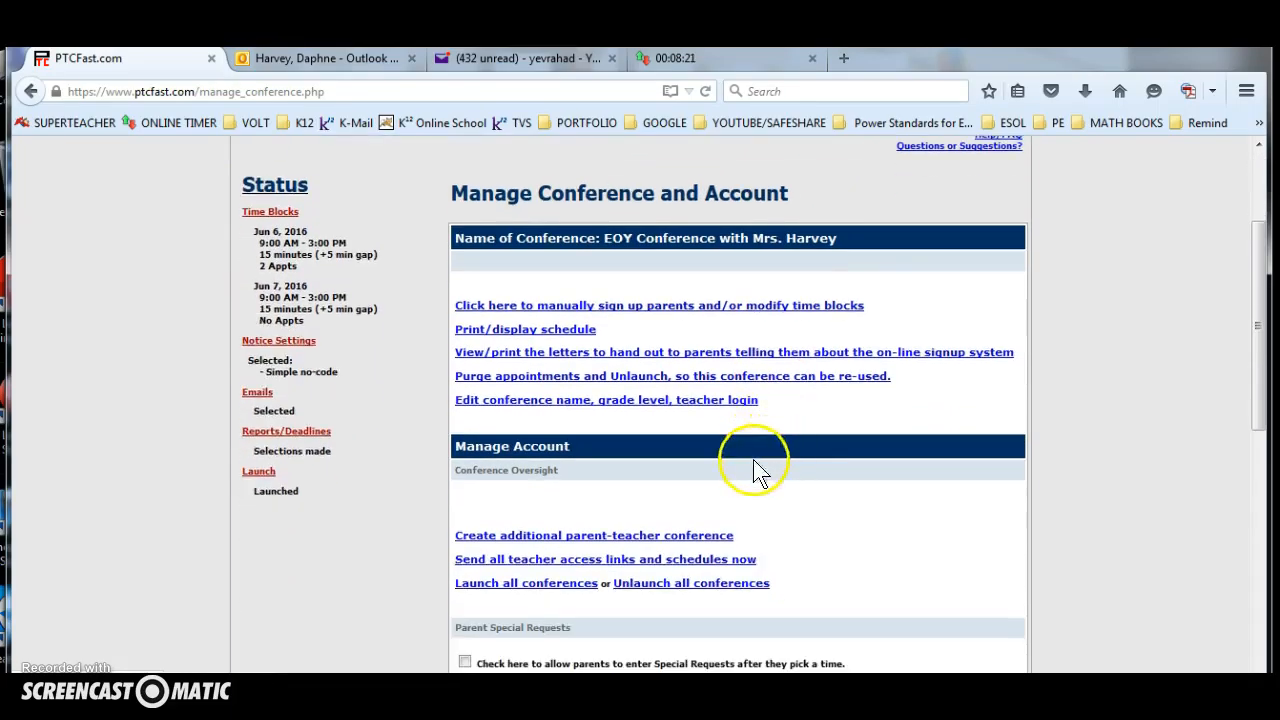
scroll(271, 343, "down", 1)
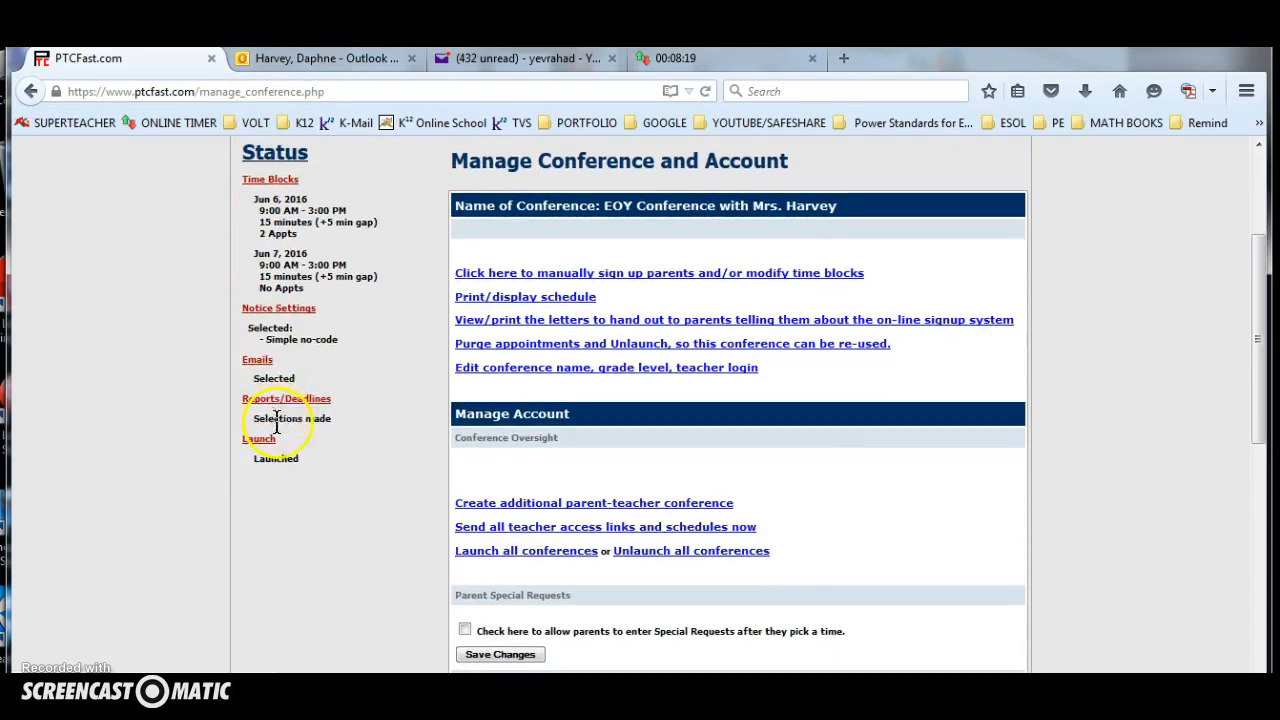
scroll(357, 394, "up", 3)
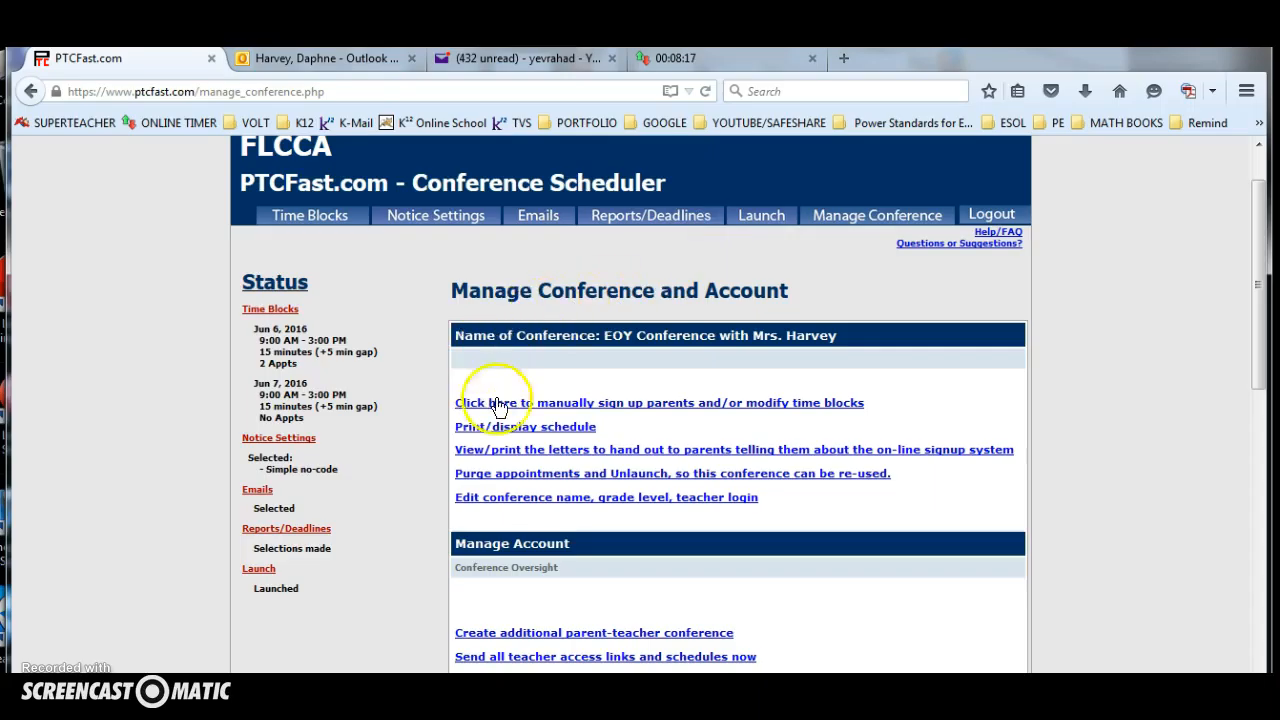
scroll(660, 430, "down", 1)
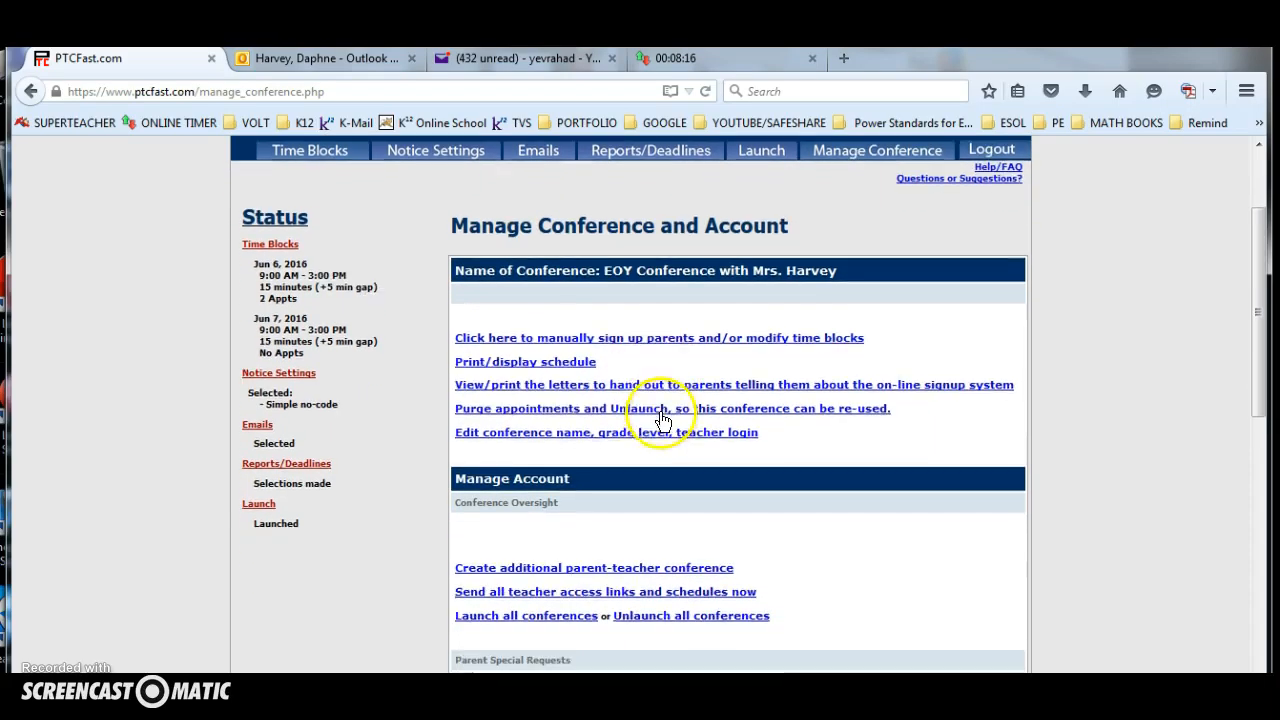
left_click(514, 386)
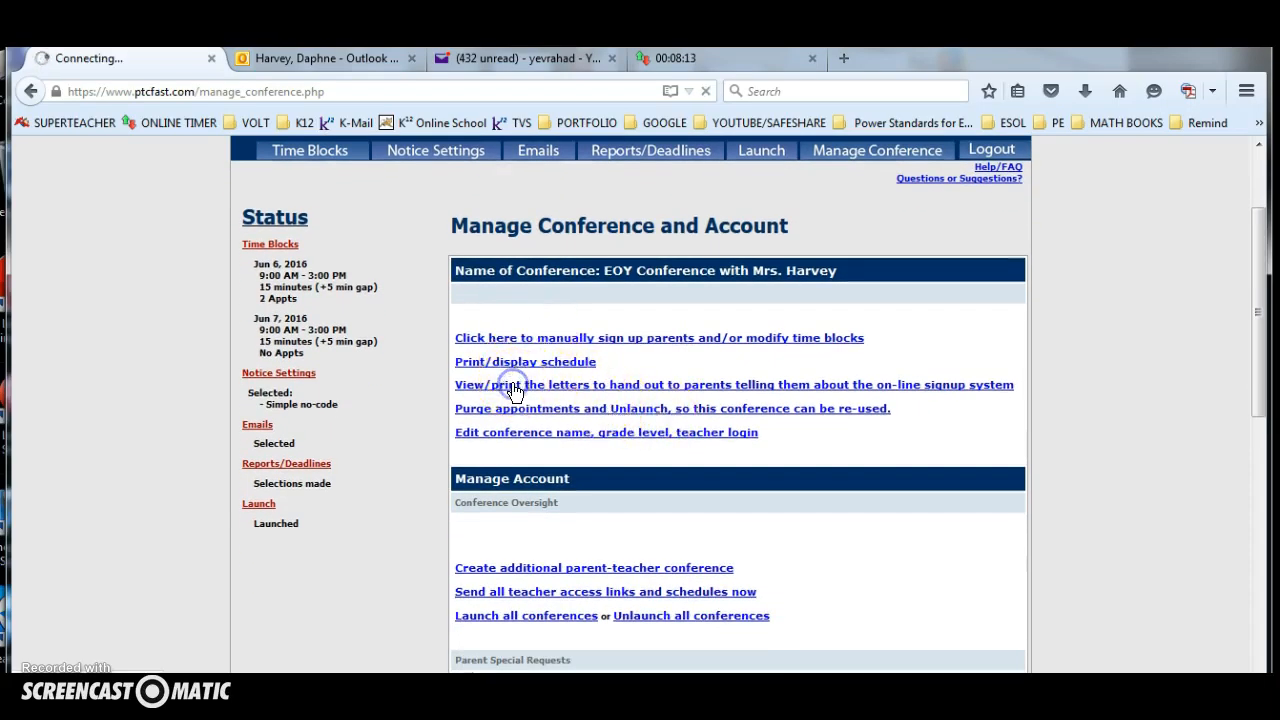
scroll(500, 410, "down", 2)
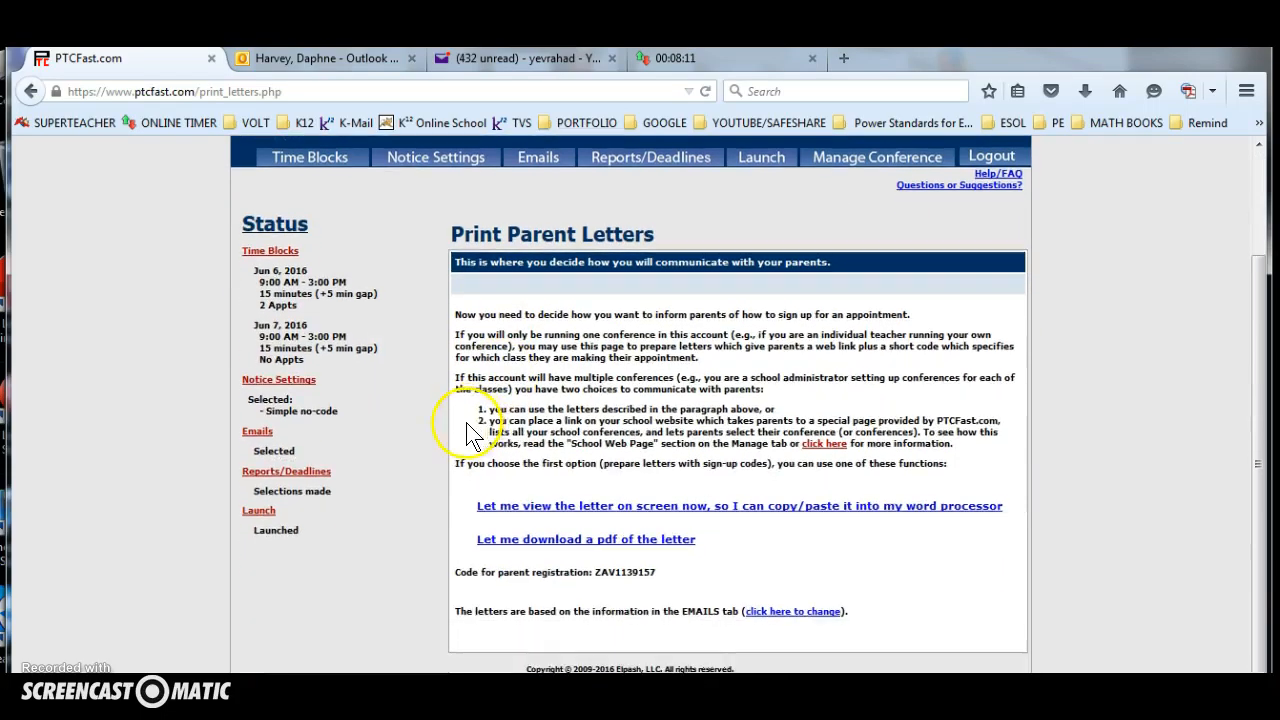
left_click(558, 510)
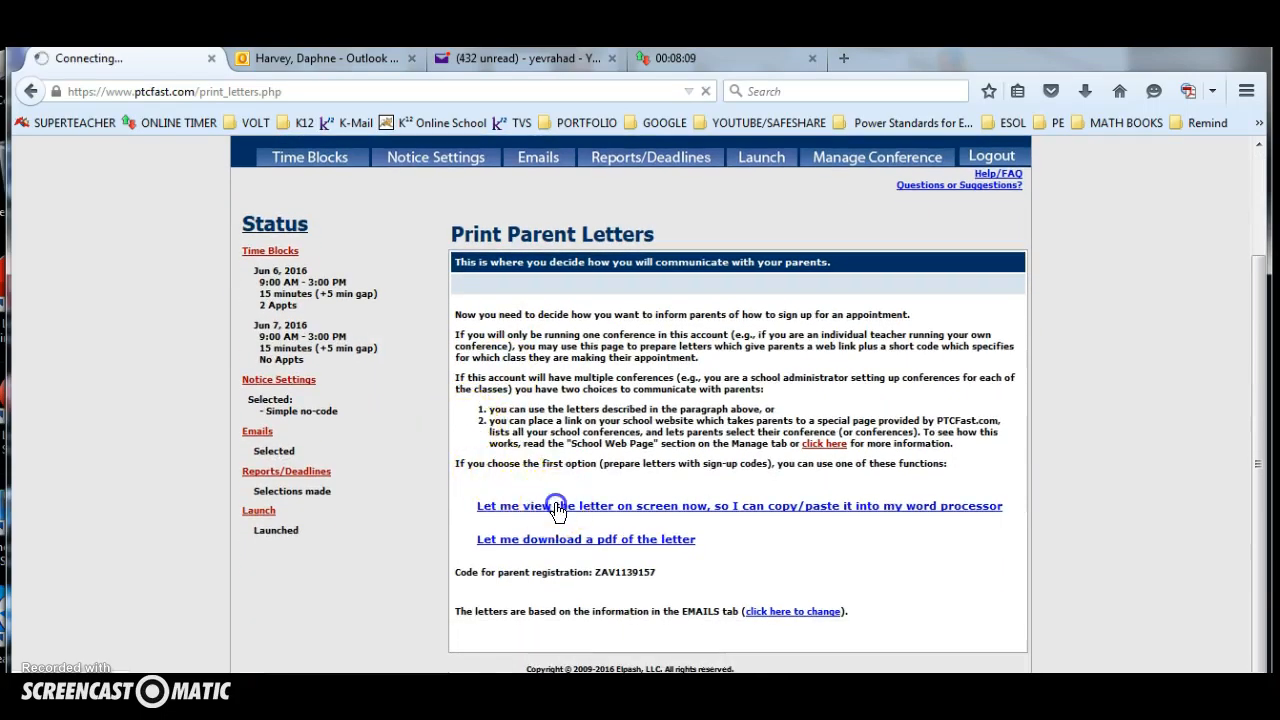
scroll(580, 492, "down", 3)
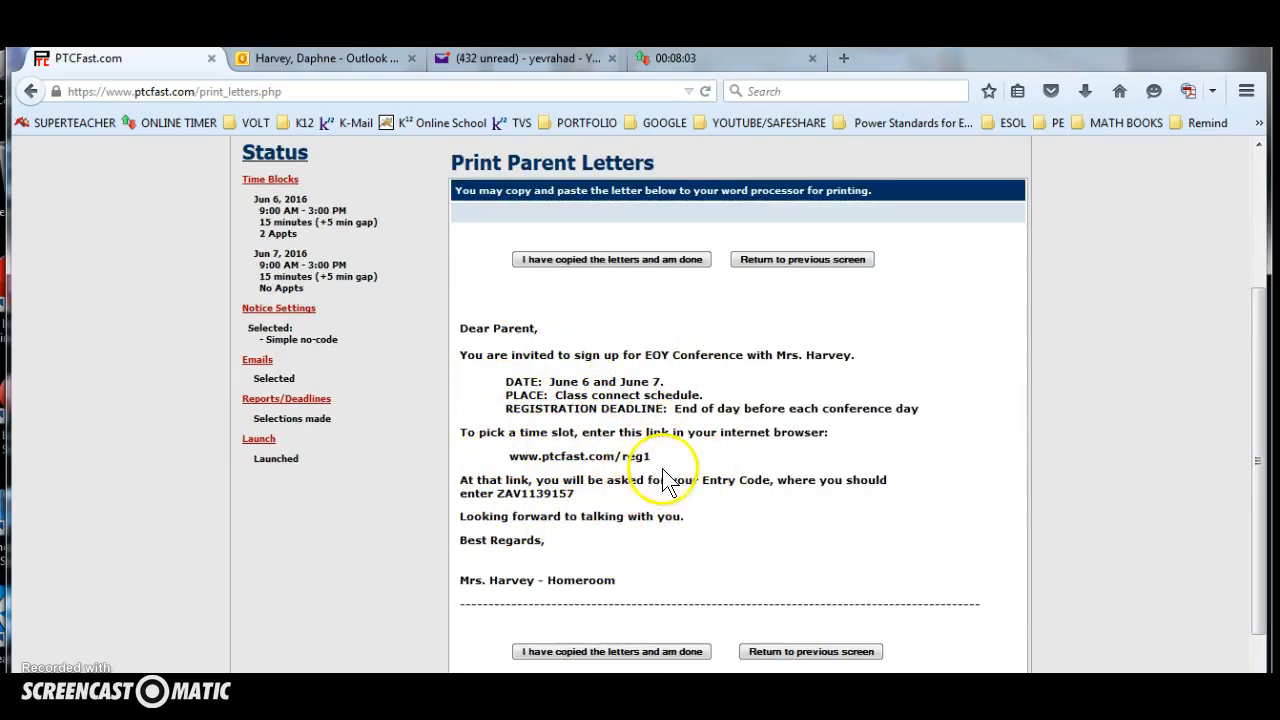
left_click_drag(651, 457, 519, 463)
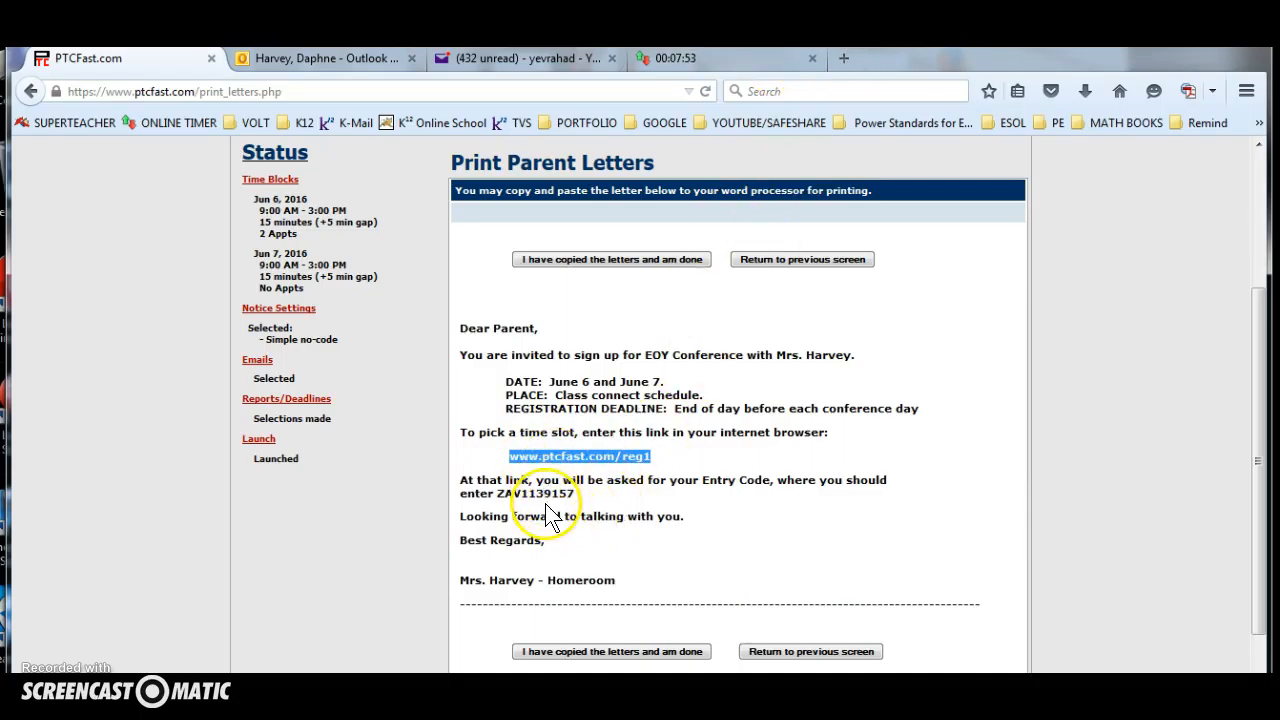
left_click(845, 60)
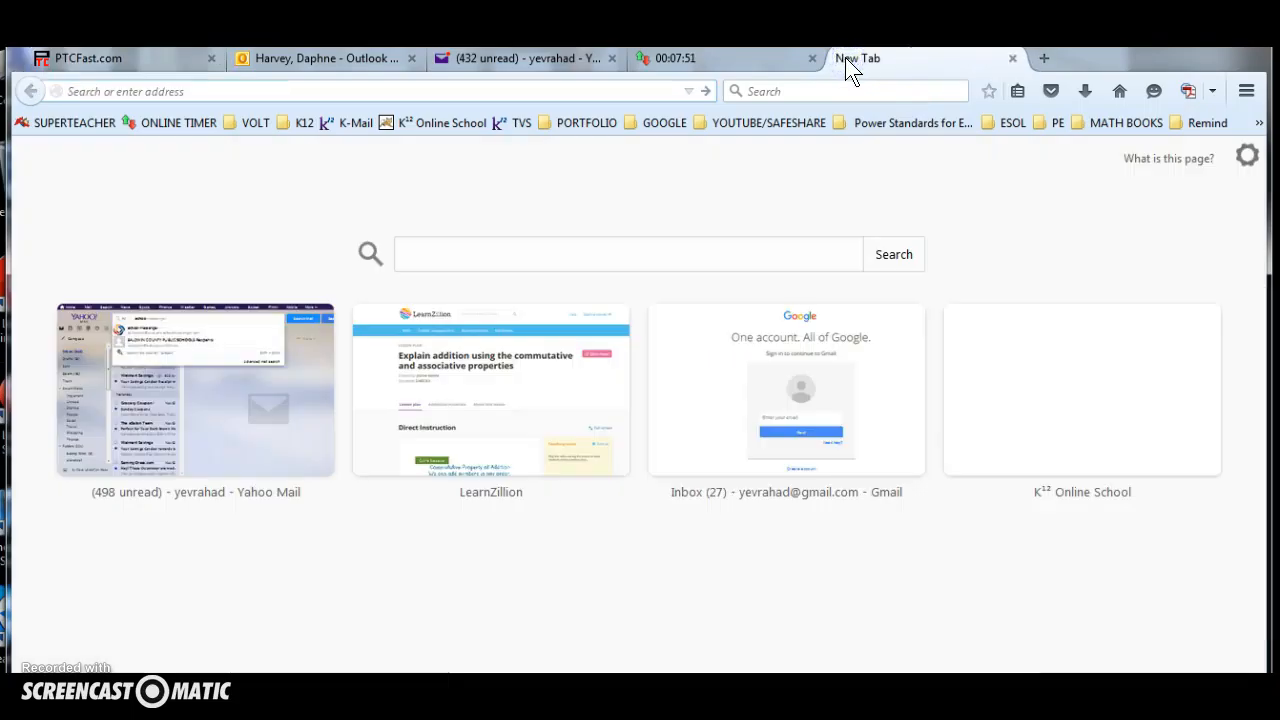
type("www.ptcfast.com/reg1")
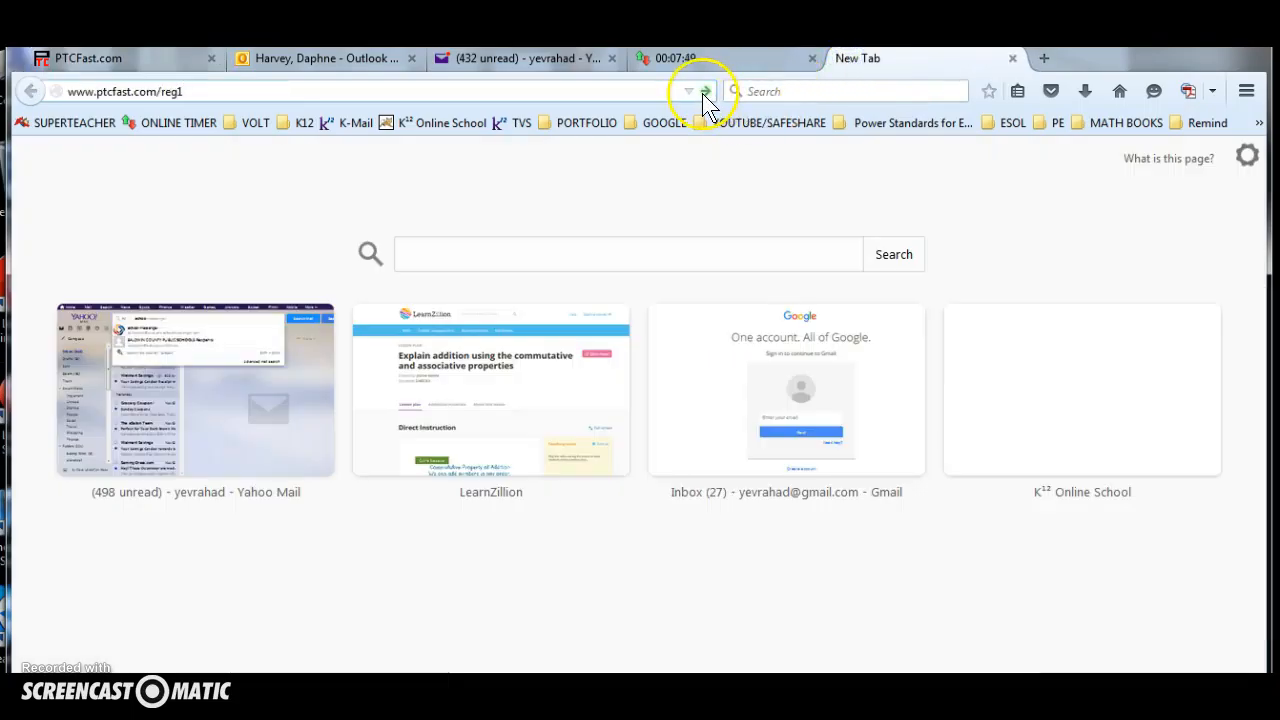
left_click(704, 93)
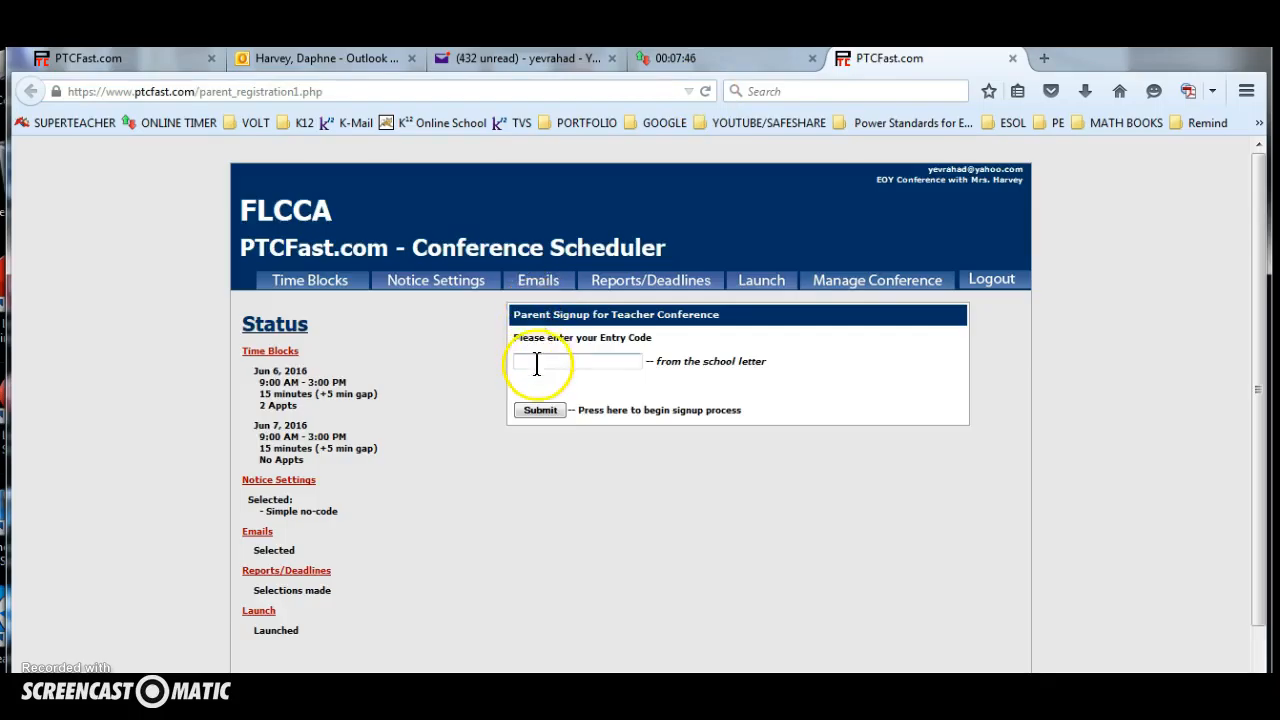
left_click(538, 364)
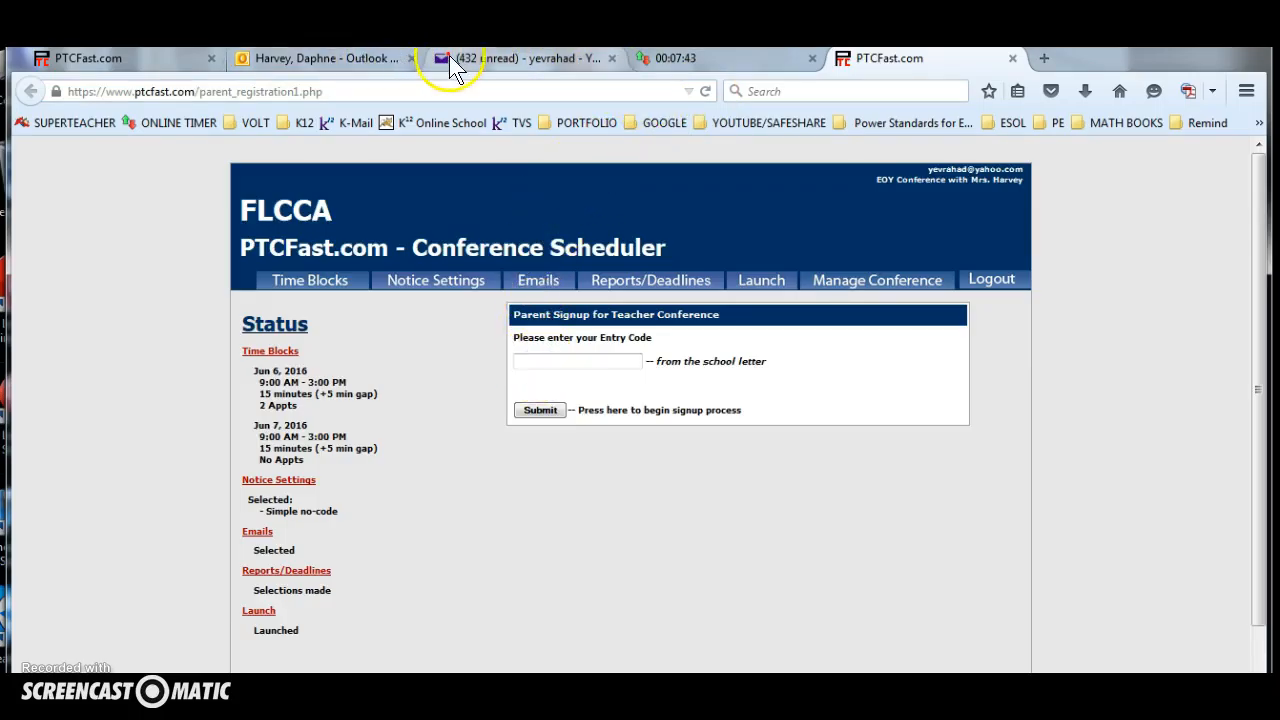
Copy the entry code from the parent letter into the parent signup page and submit it.
left_click(168, 58)
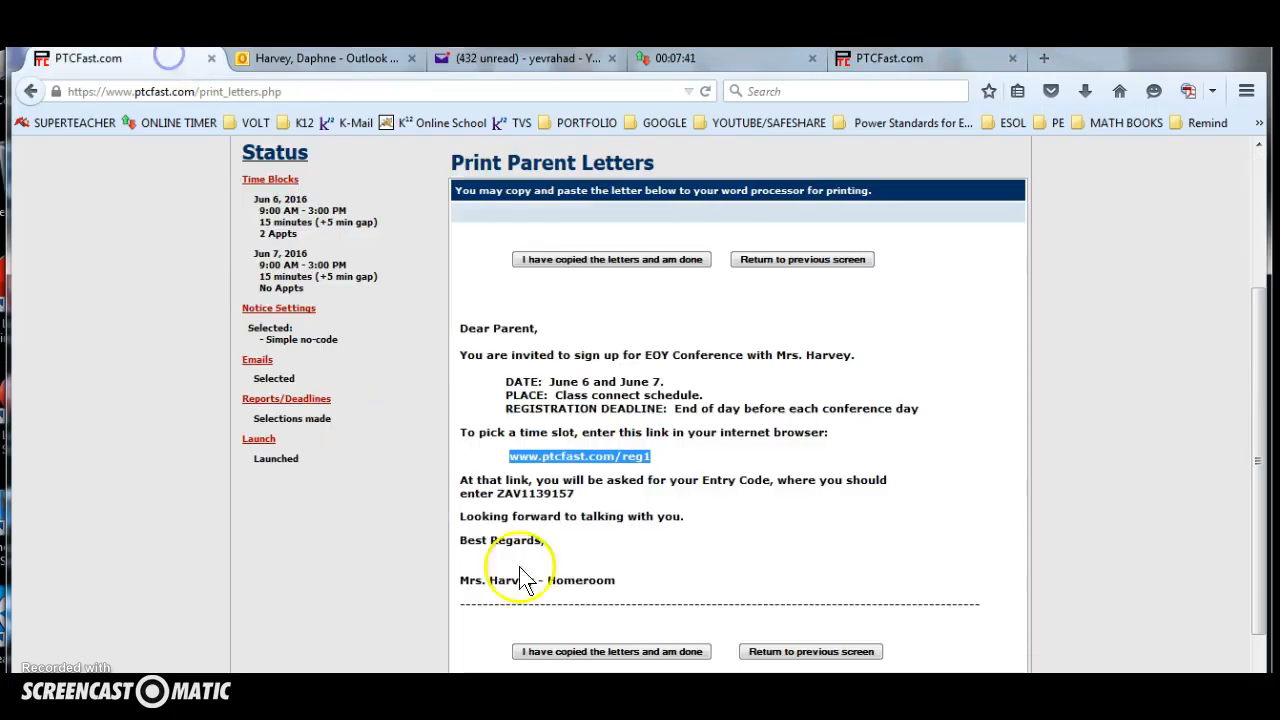
left_click_drag(575, 492, 497, 499)
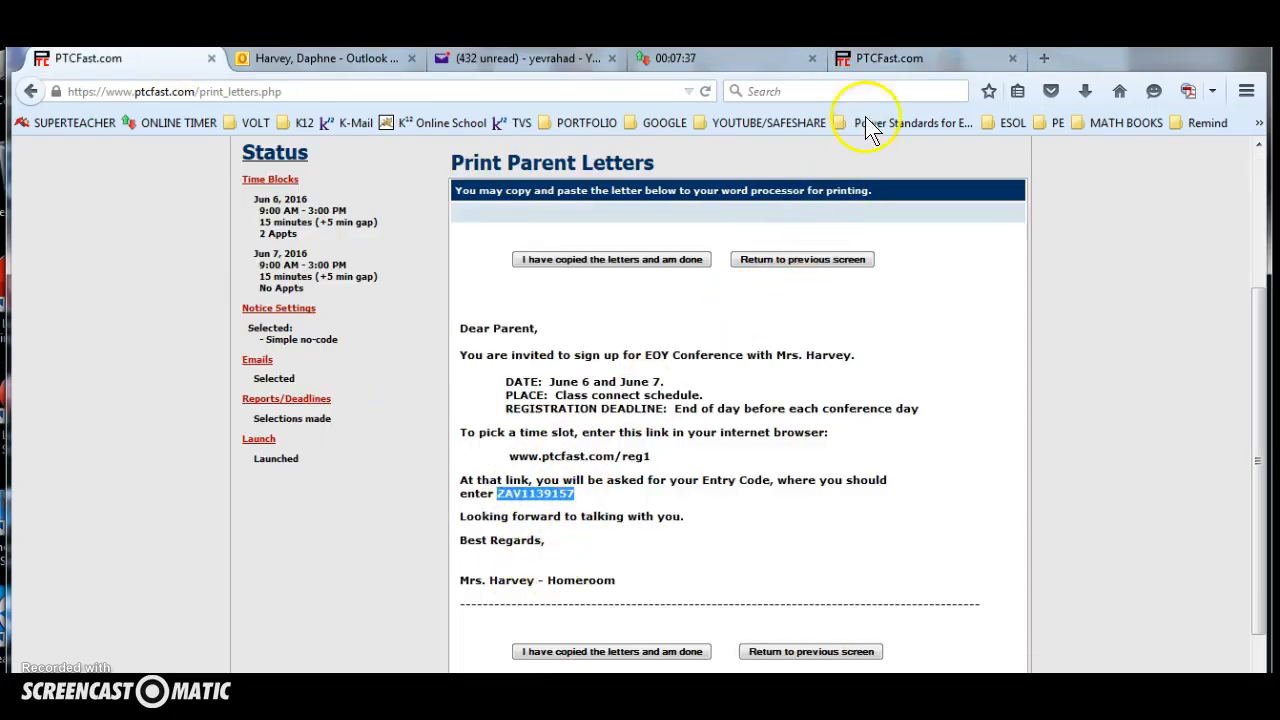
left_click(888, 60)
left_click(590, 361)
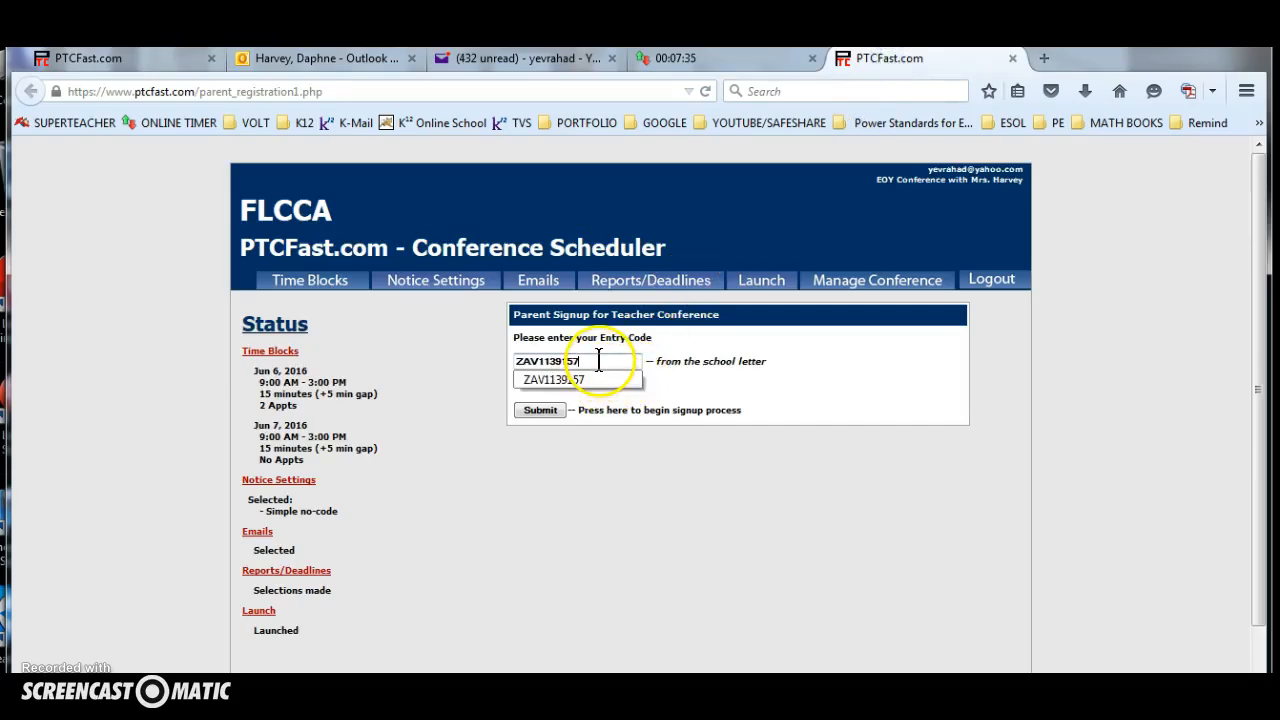
left_click(524, 410)
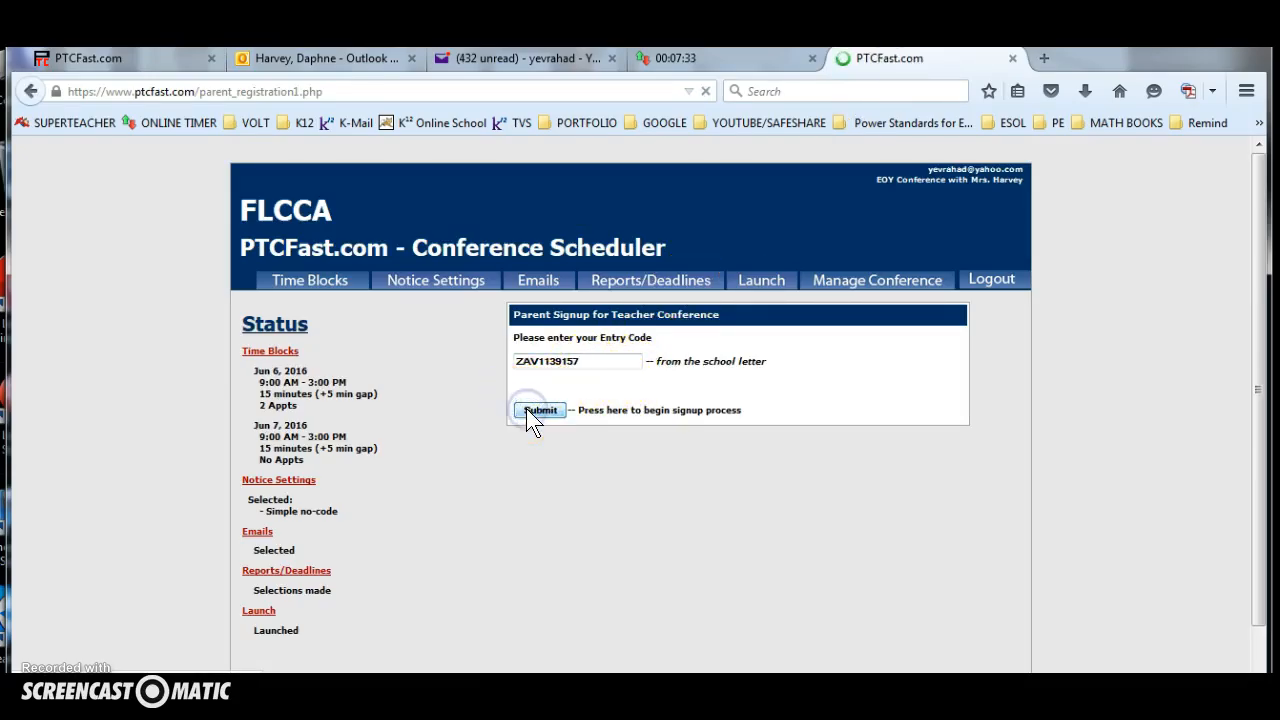
Fill in the student's first and last names on the conference sign-up form, and close the form without submitting it.
scroll(540, 362, "down", 1)
left_click(523, 363)
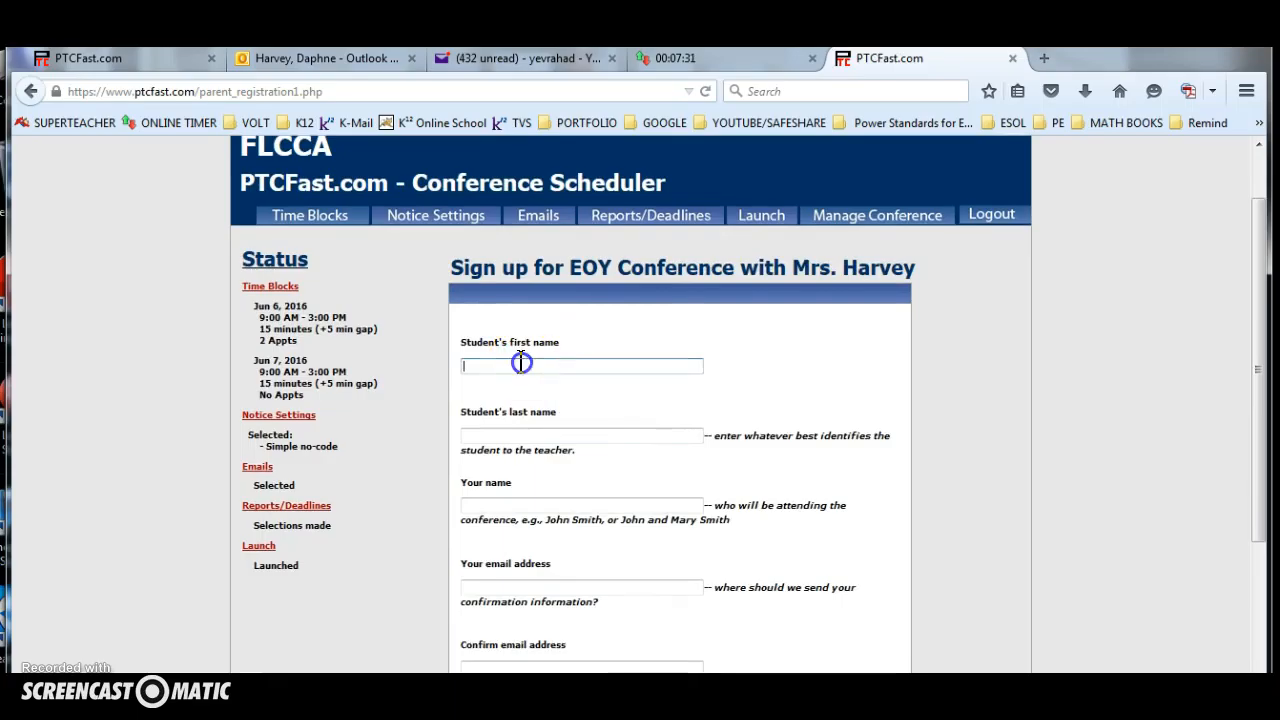
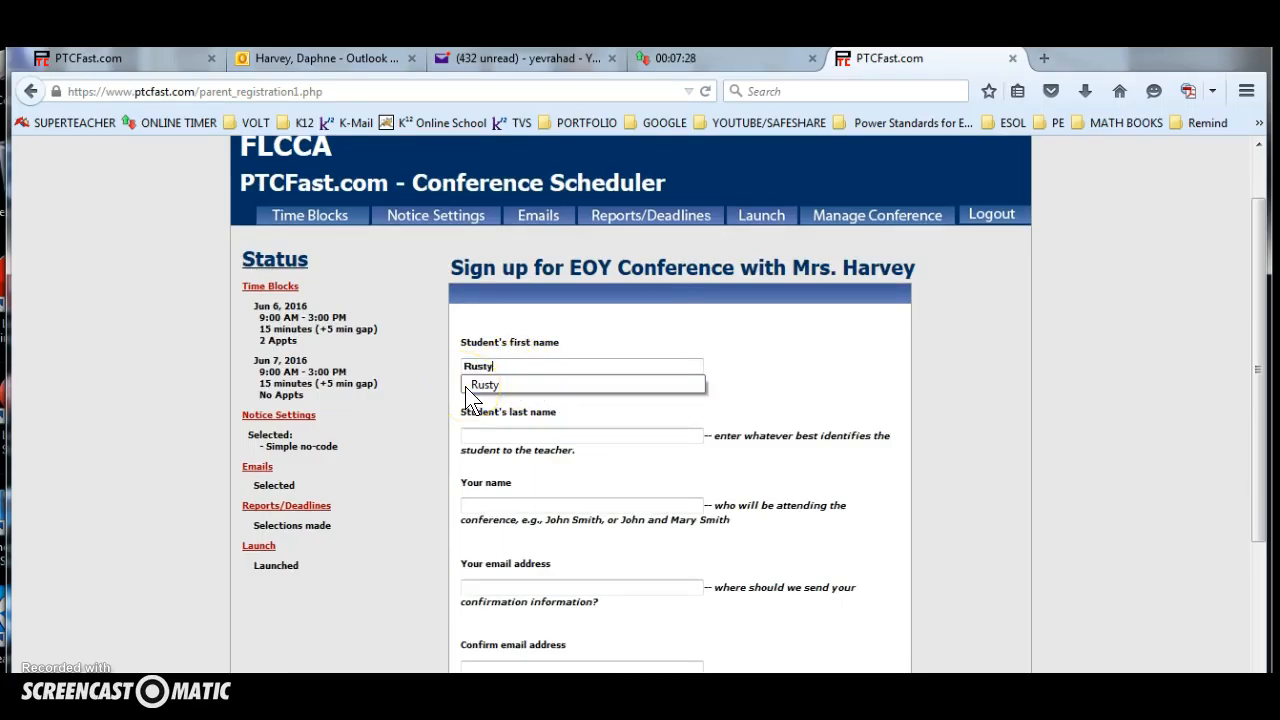
key("Tab")
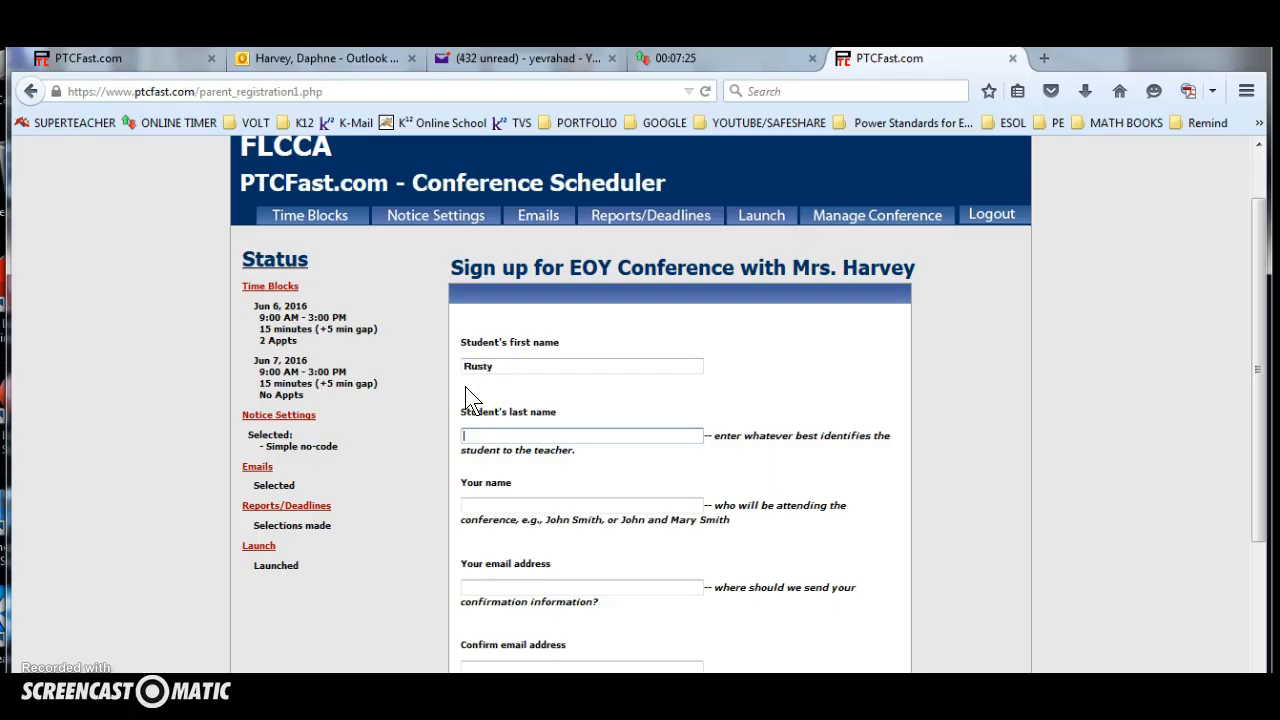
left_click(472, 505)
left_click(485, 585)
scroll(491, 555, "down", 2)
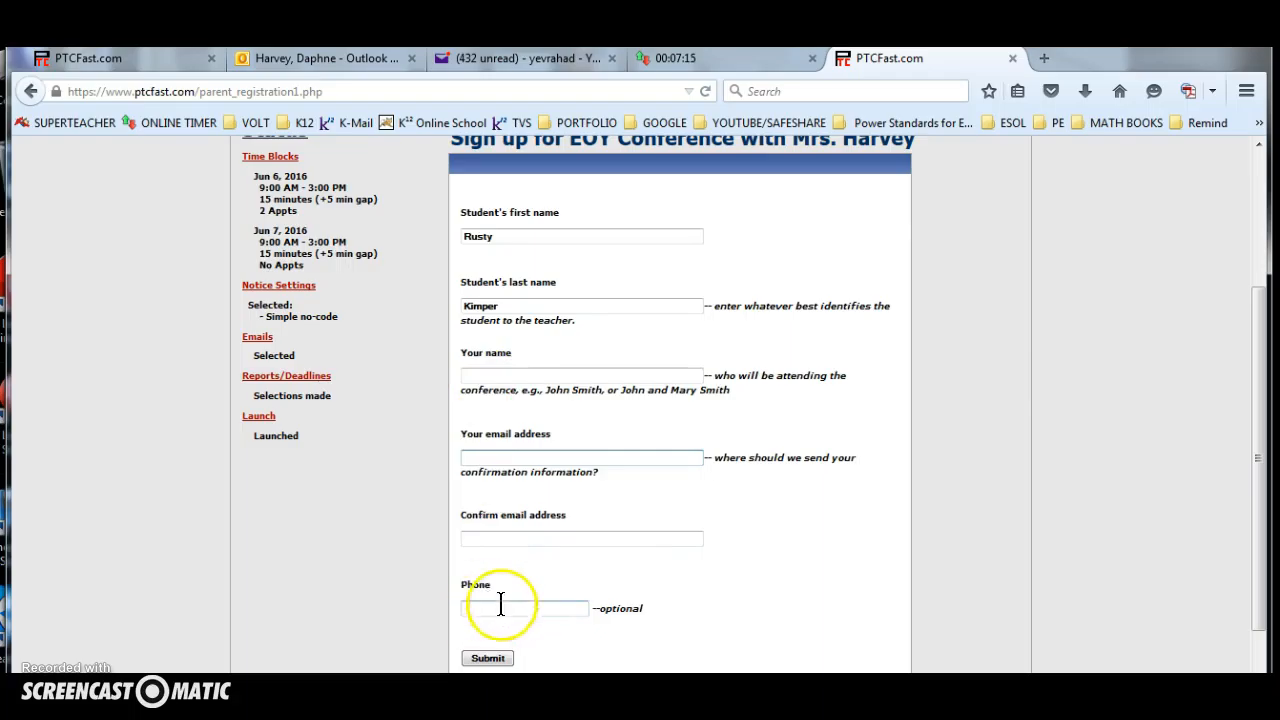
left_click(1012, 58)
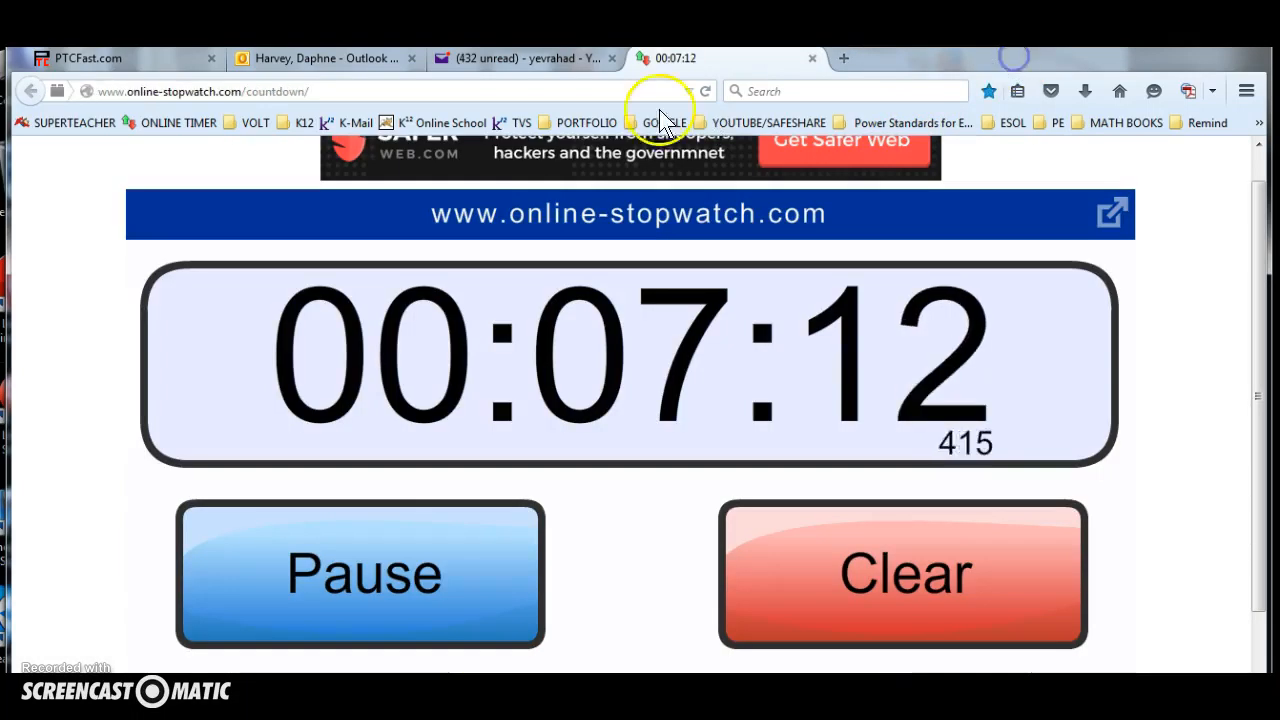
Switch to Yahoo Mail and read the 7:28 PM PTCFast email about selecting a conference date and time.
left_click(525, 58)
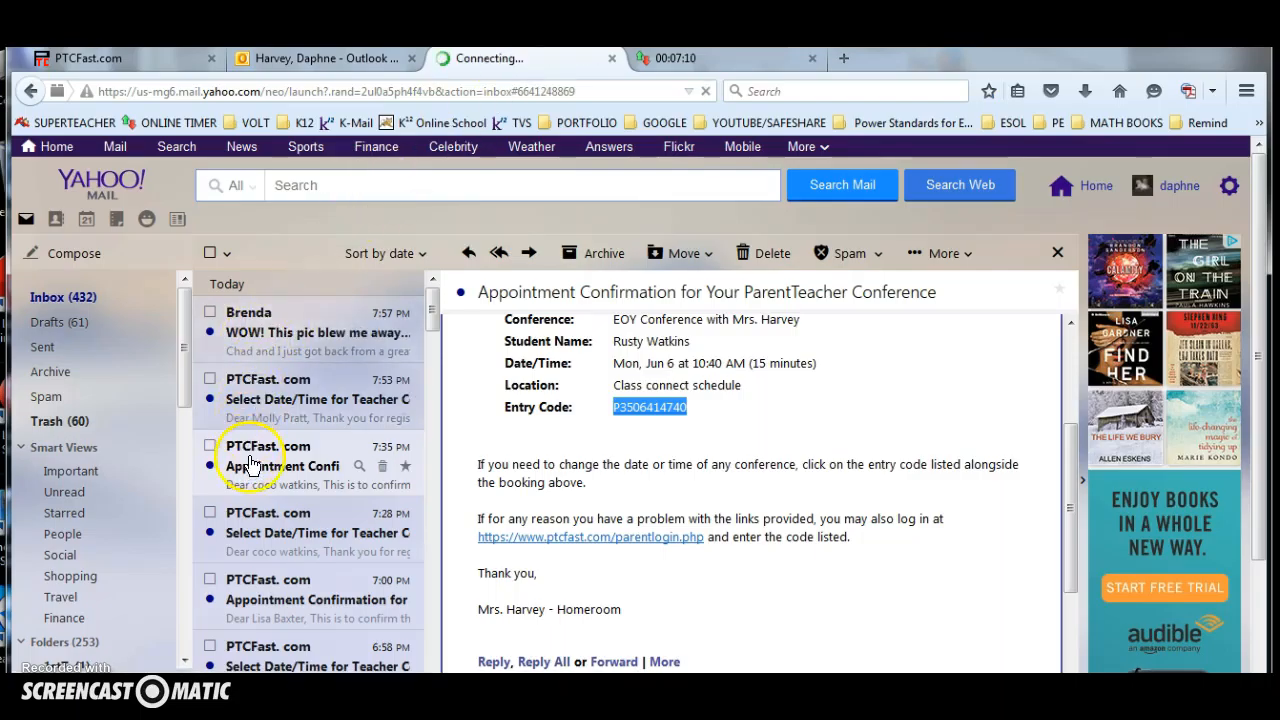
scroll(248, 452, "down", 1)
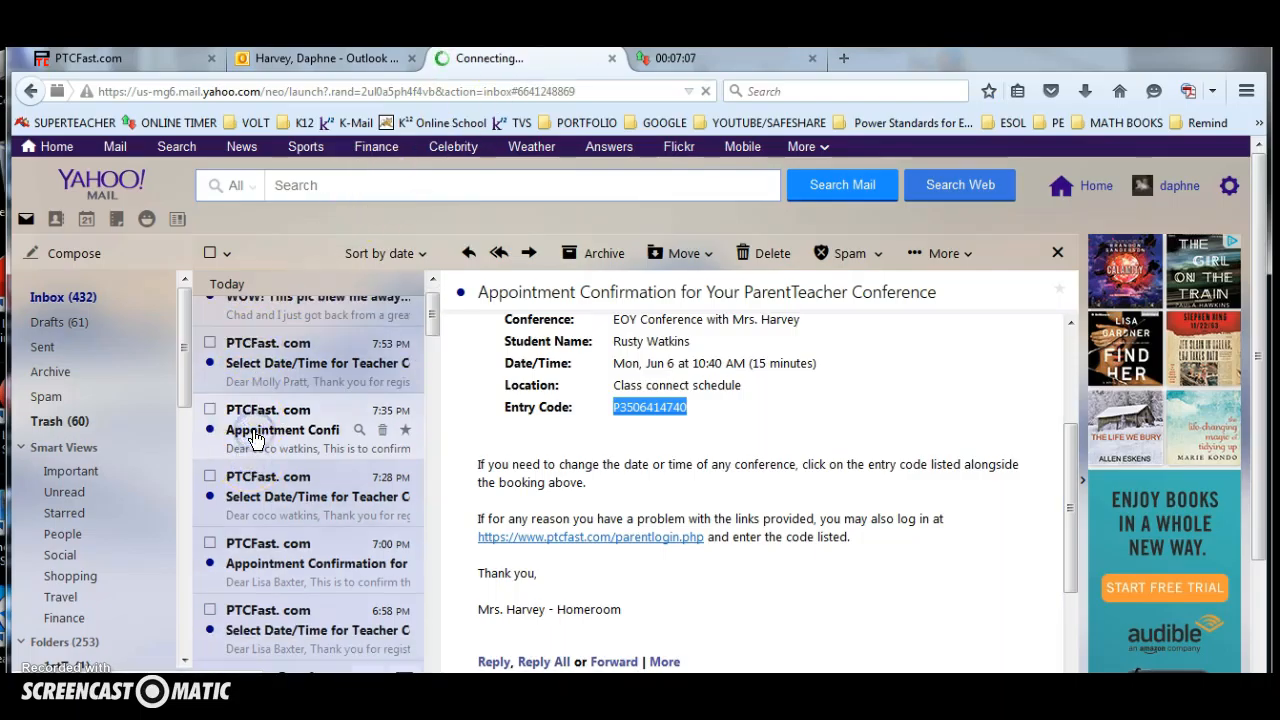
left_click(270, 497)
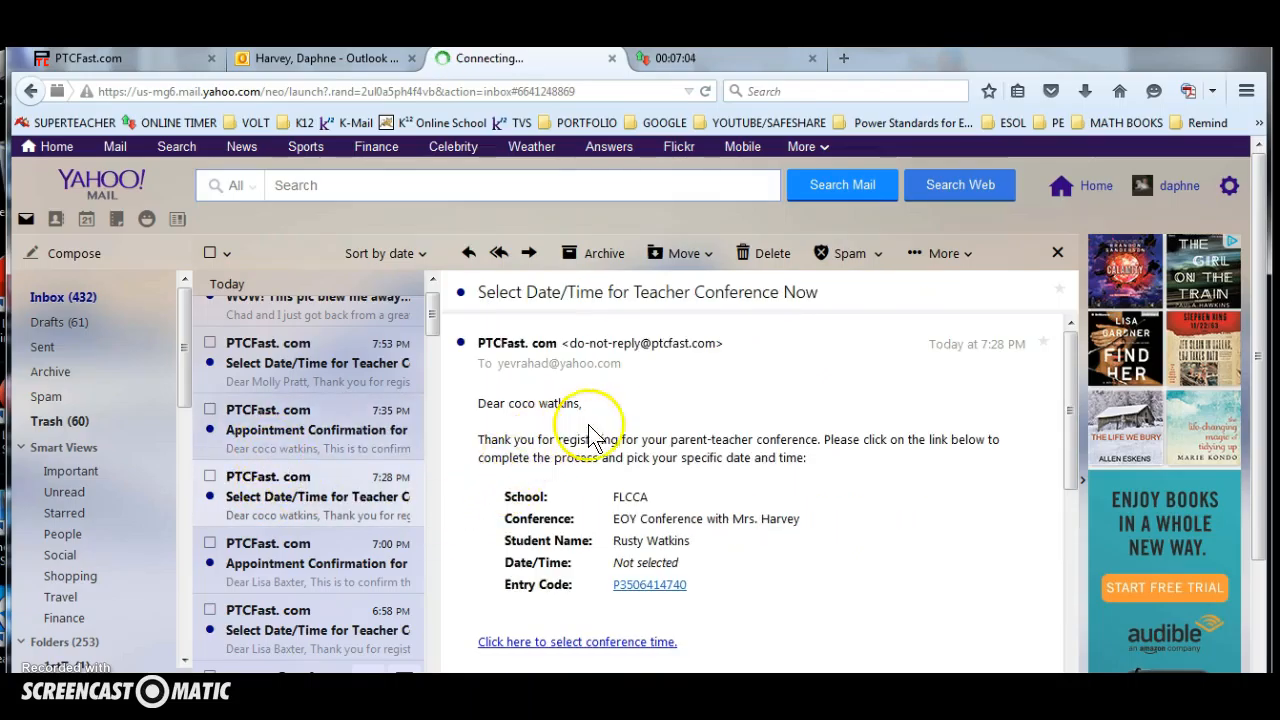
scroll(737, 460, "down", 3)
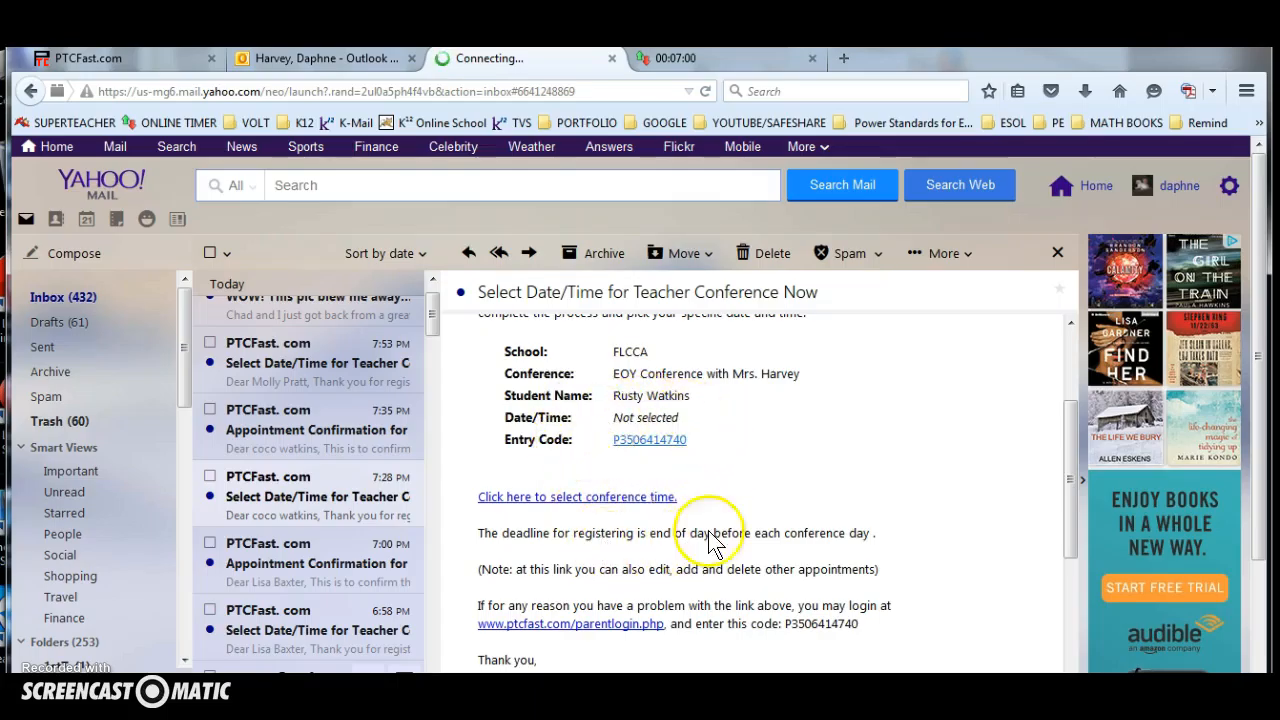
scroll(656, 520, "down", 1)
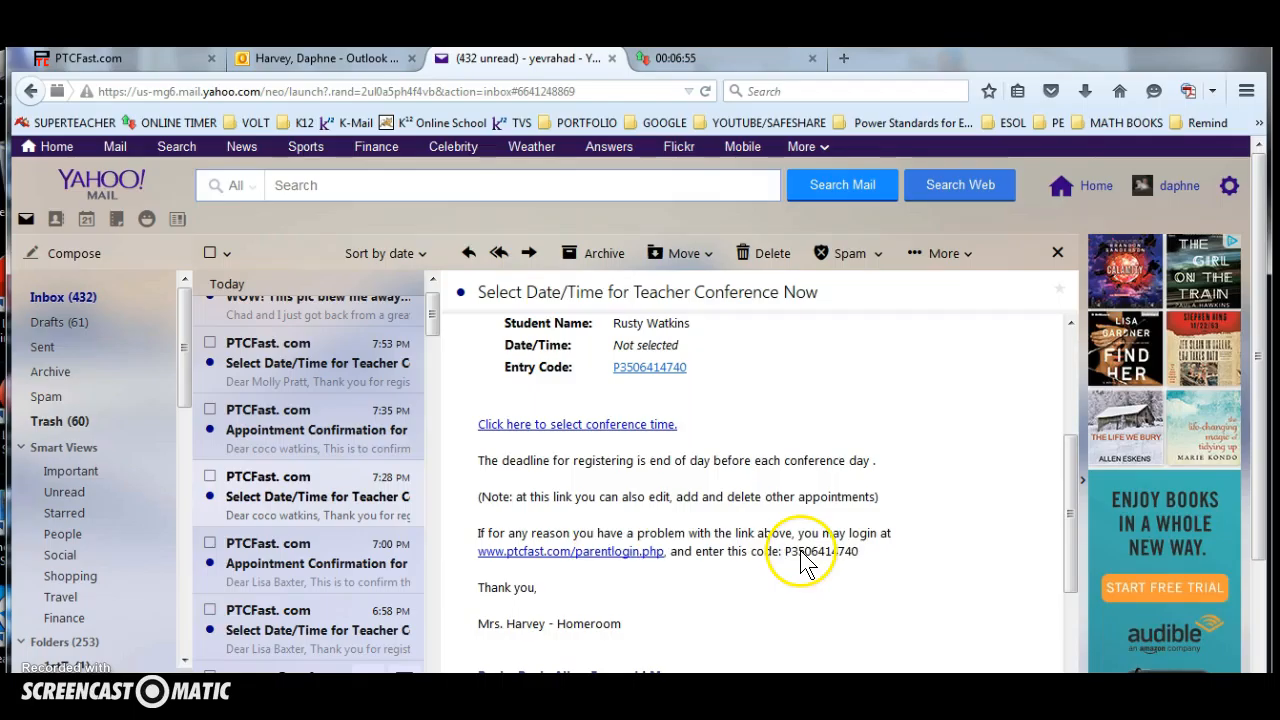
Open the email's parent login link and log in with the entry code copied from the message.
left_click(633, 553)
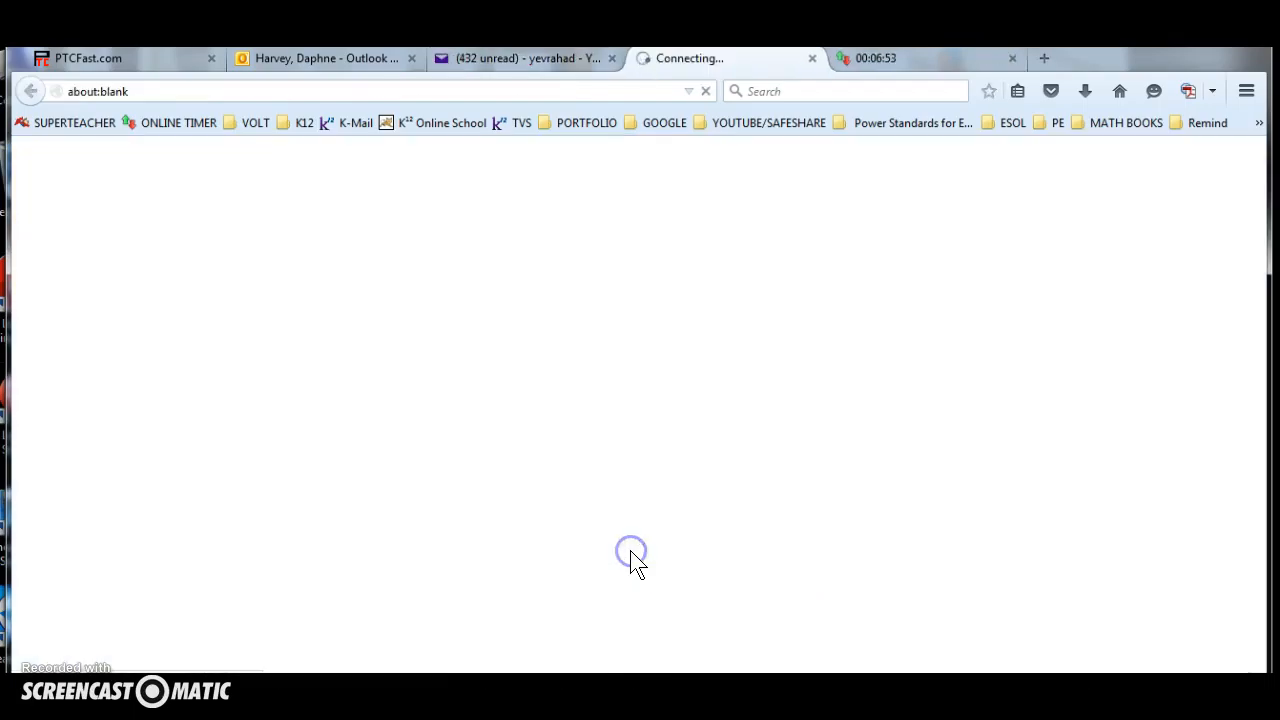
left_click(485, 58)
left_click_drag(858, 552, 790, 551)
key("ctrl+c")
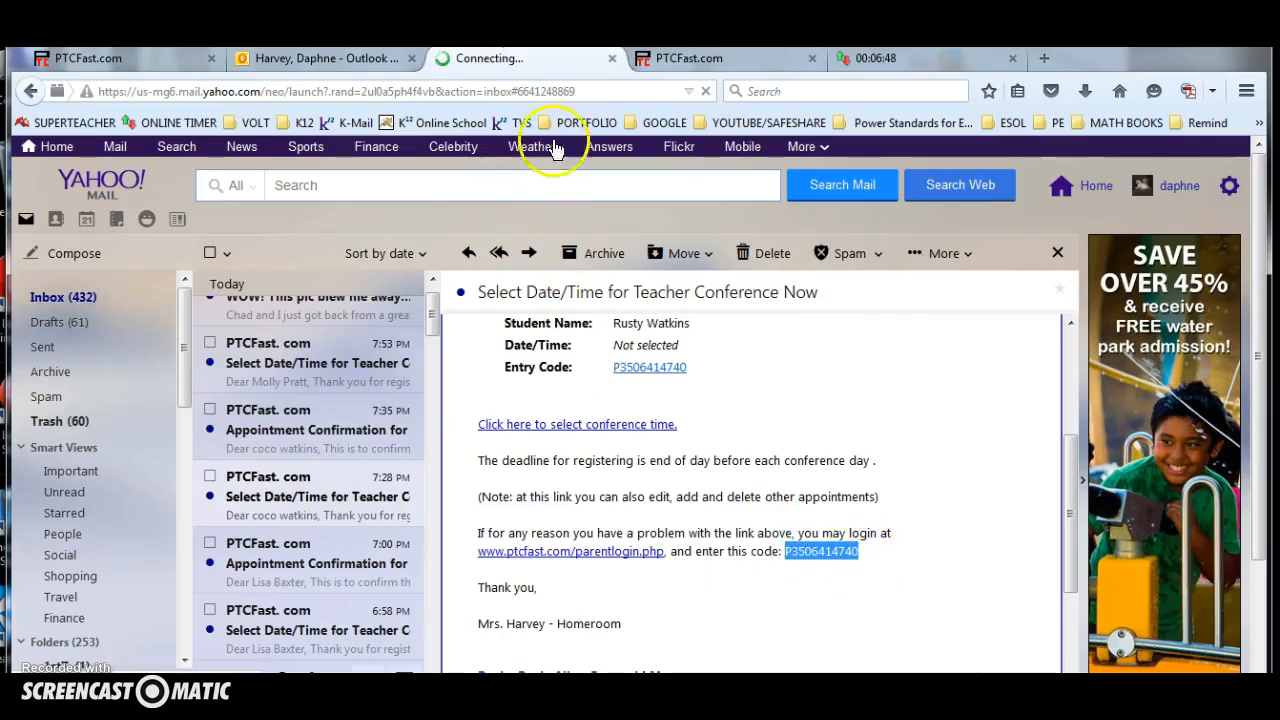
left_click(686, 60)
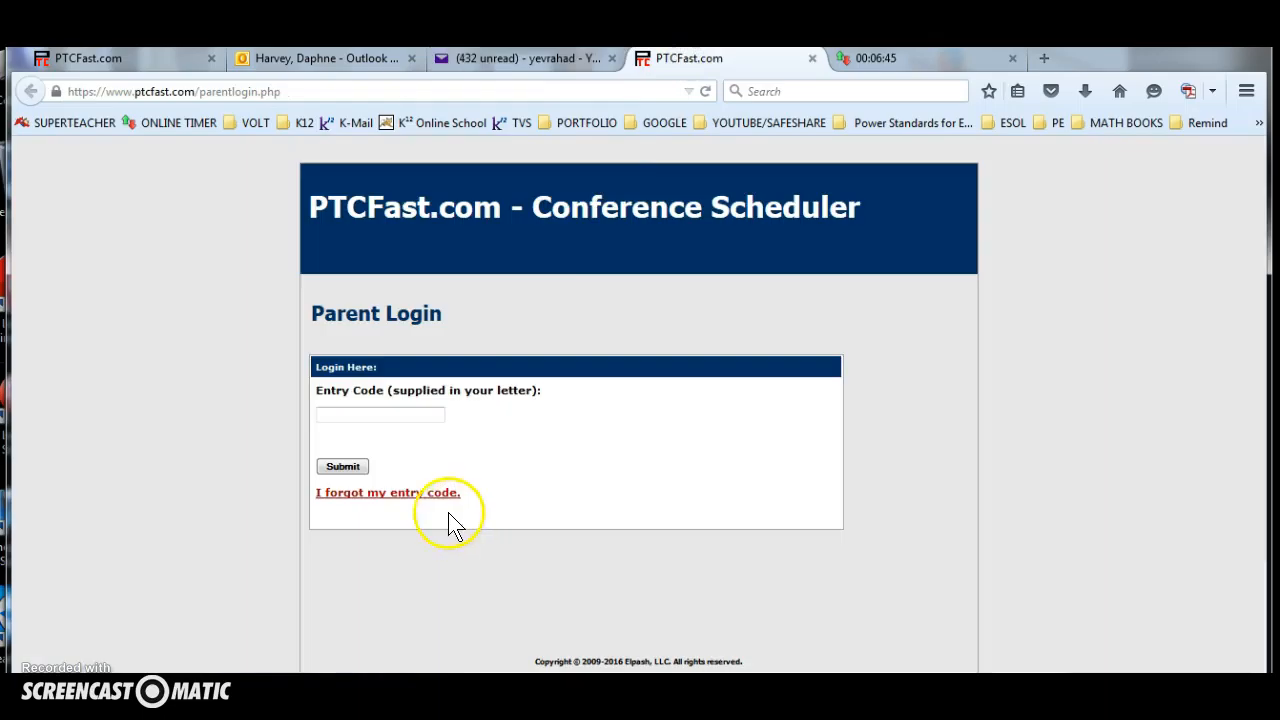
left_click(390, 416)
key("ctrl+v")
left_click(343, 468)
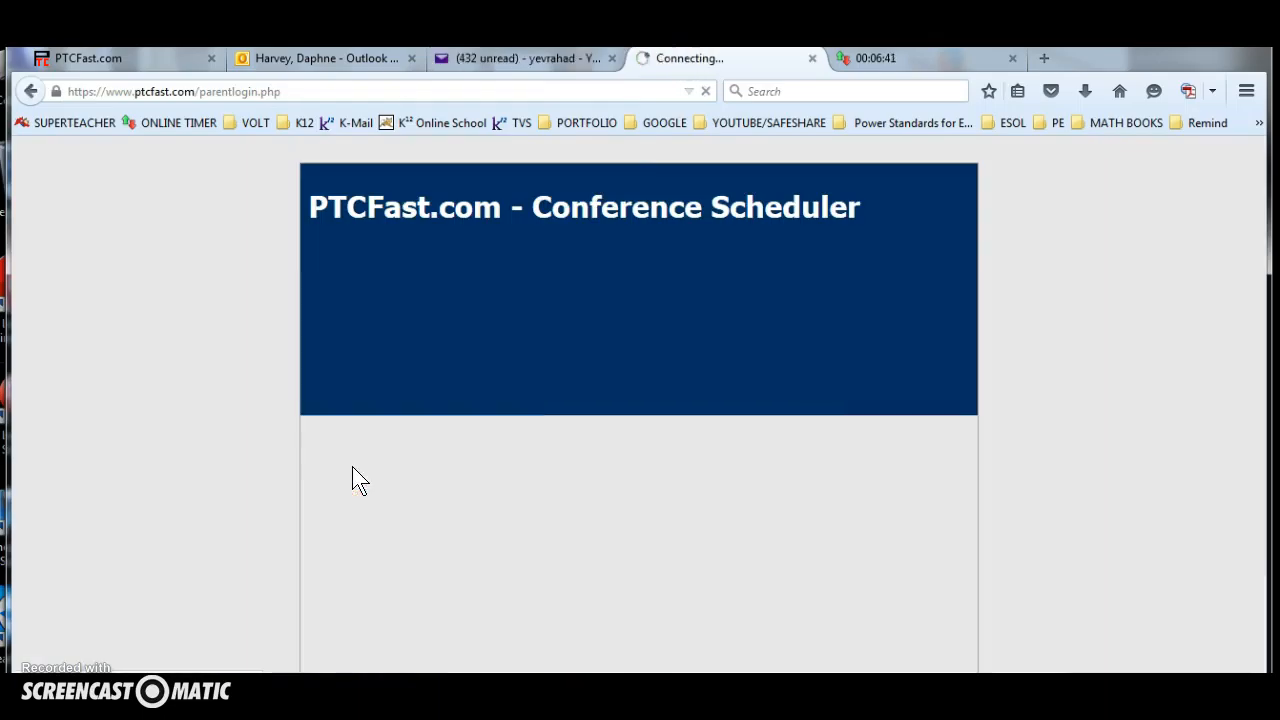
Remove the highlighted student's 10:40 AM appointment and book that student for Mon, Jun 6 at 2:00 PM.
scroll(355, 474, "down", 3)
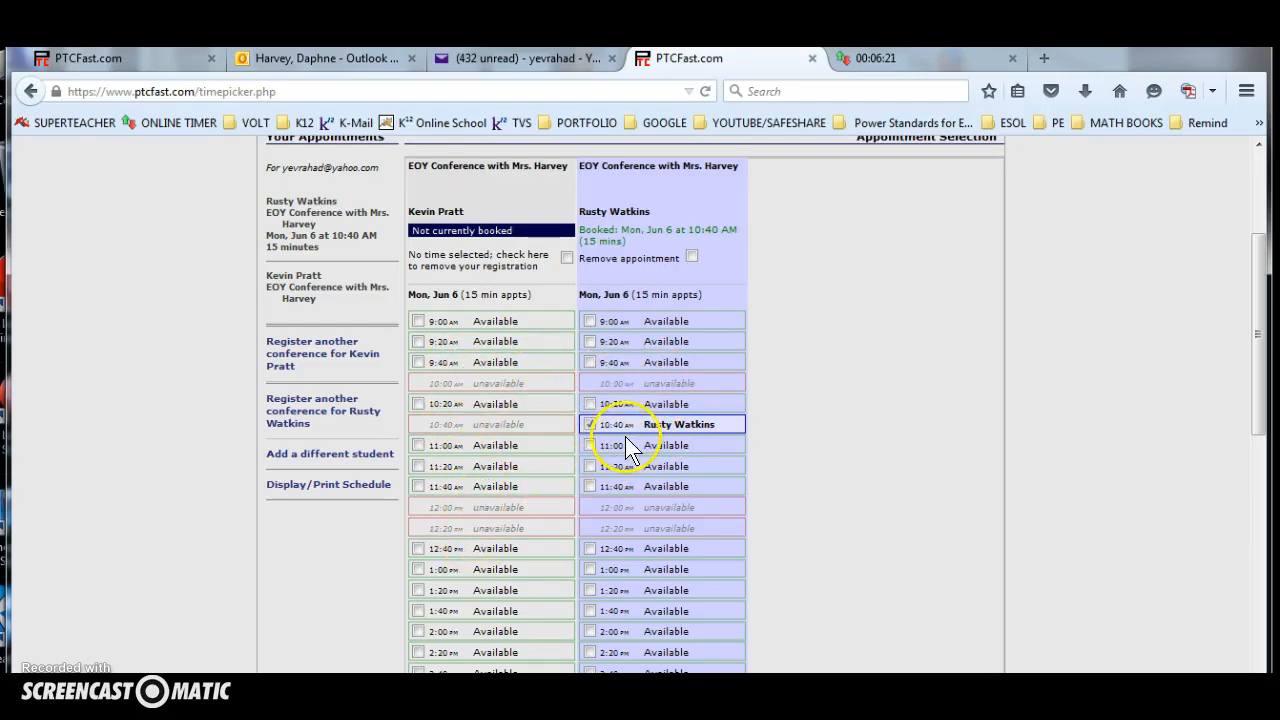
left_click(690, 257)
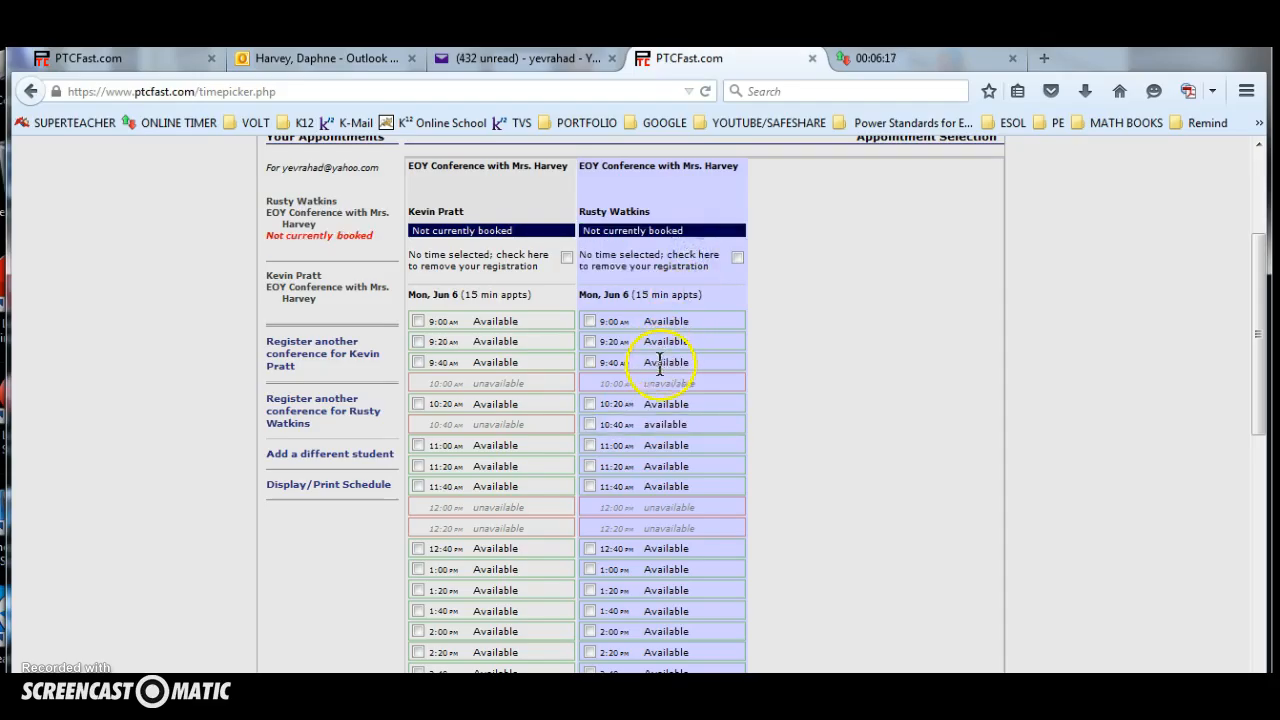
scroll(592, 560, "down", 2)
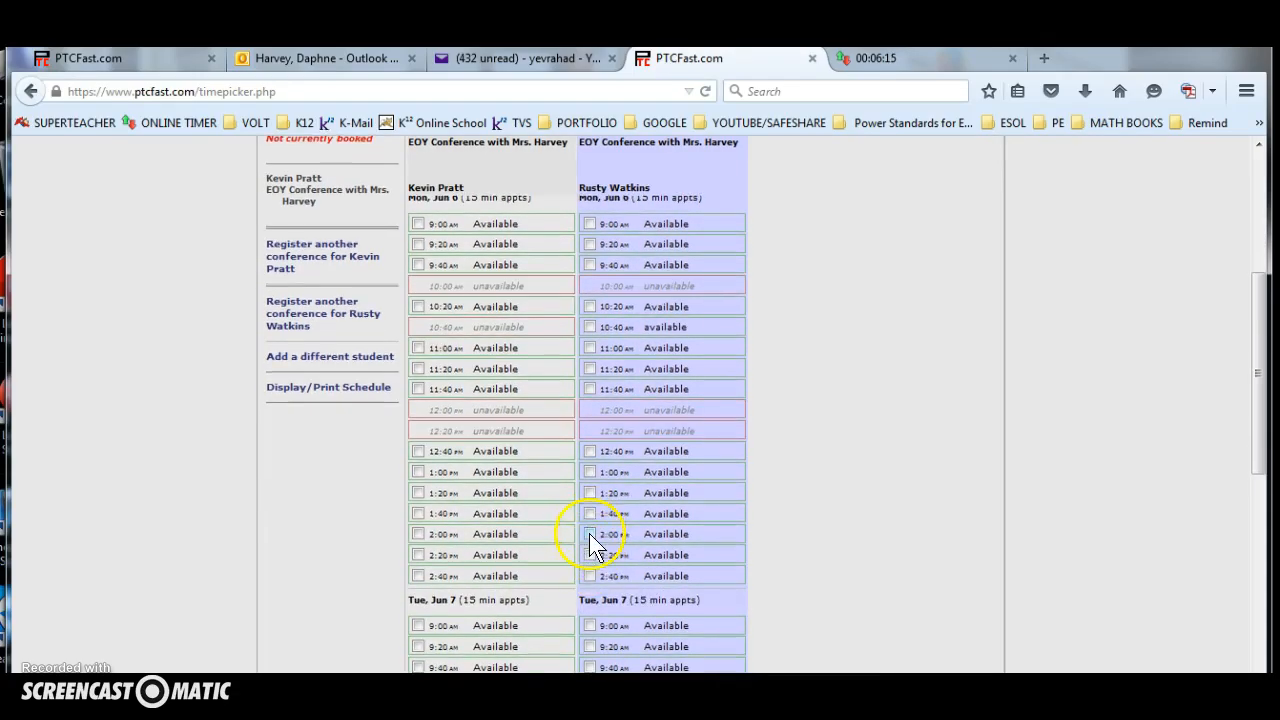
left_click(589, 533)
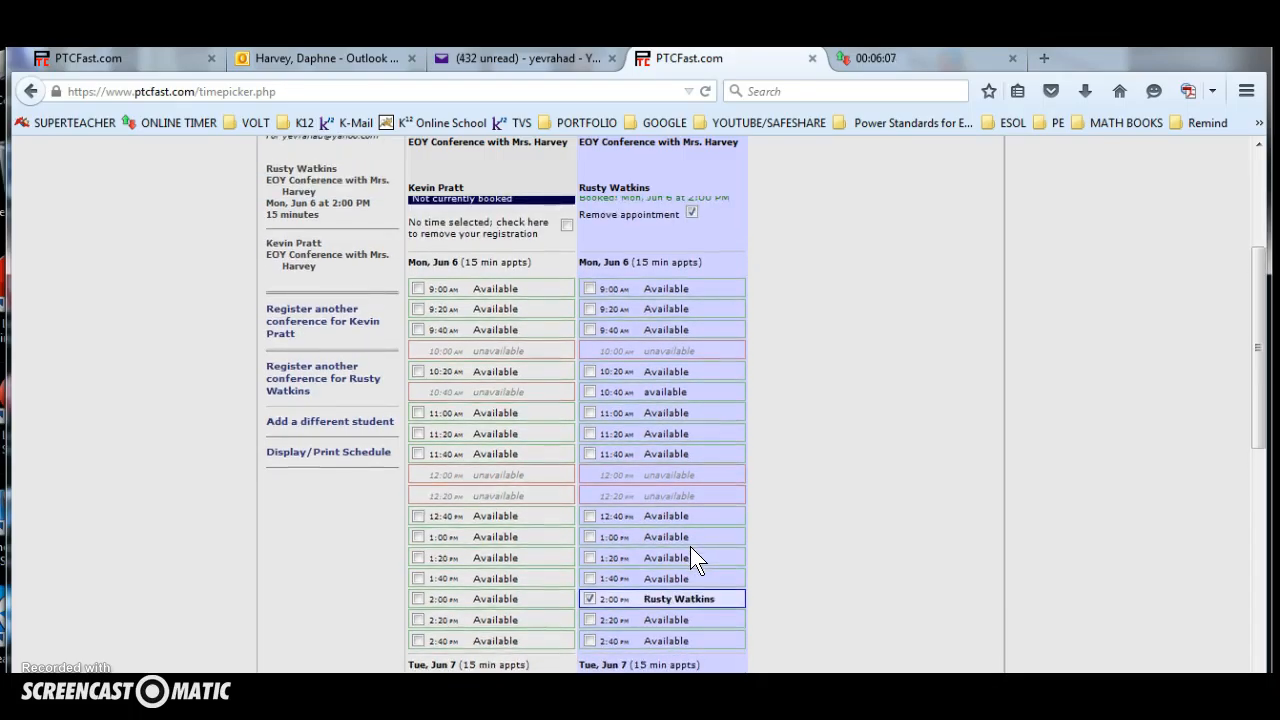
Examine the Time Picker's booked and available slots for both students, along with the registration and removal options.
scroll(690, 546, "up", 1)
scroll(690, 546, "down", 5)
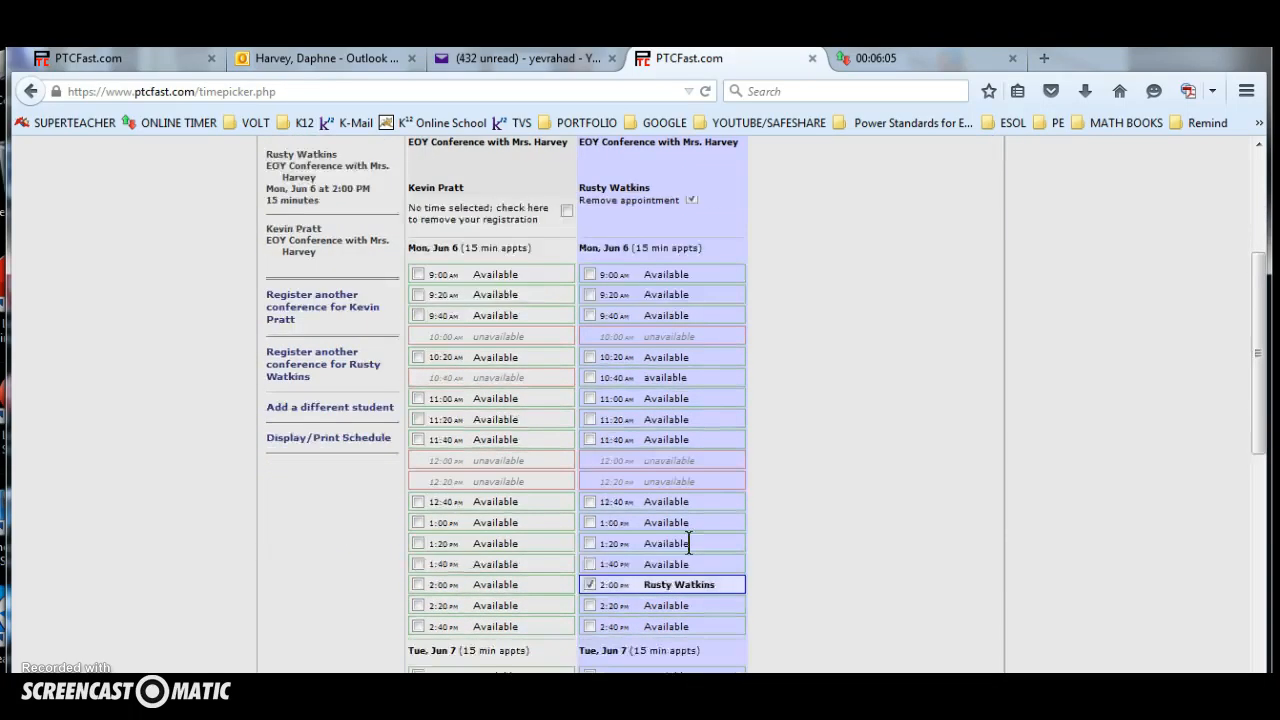
scroll(677, 568, "up", 2)
scroll(676, 568, "down", 2)
scroll(675, 568, "up", 4)
scroll(675, 570, "up", 2)
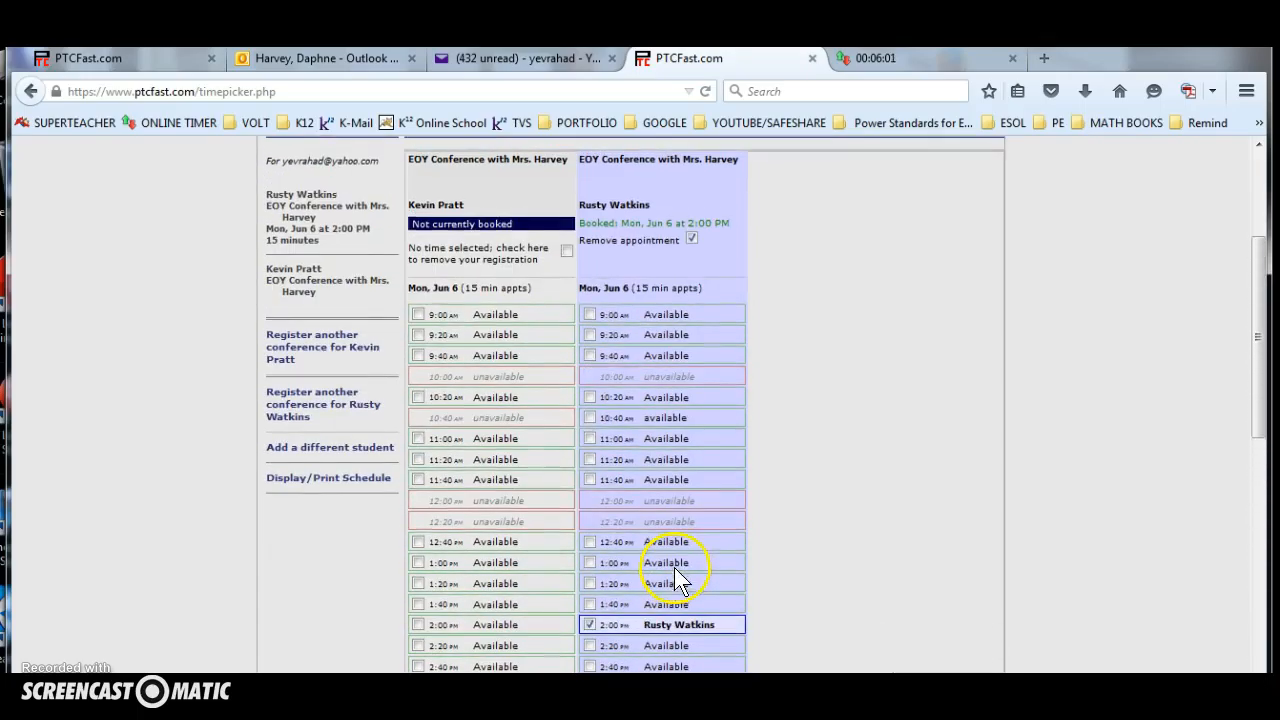
scroll(692, 604, "down", 1)
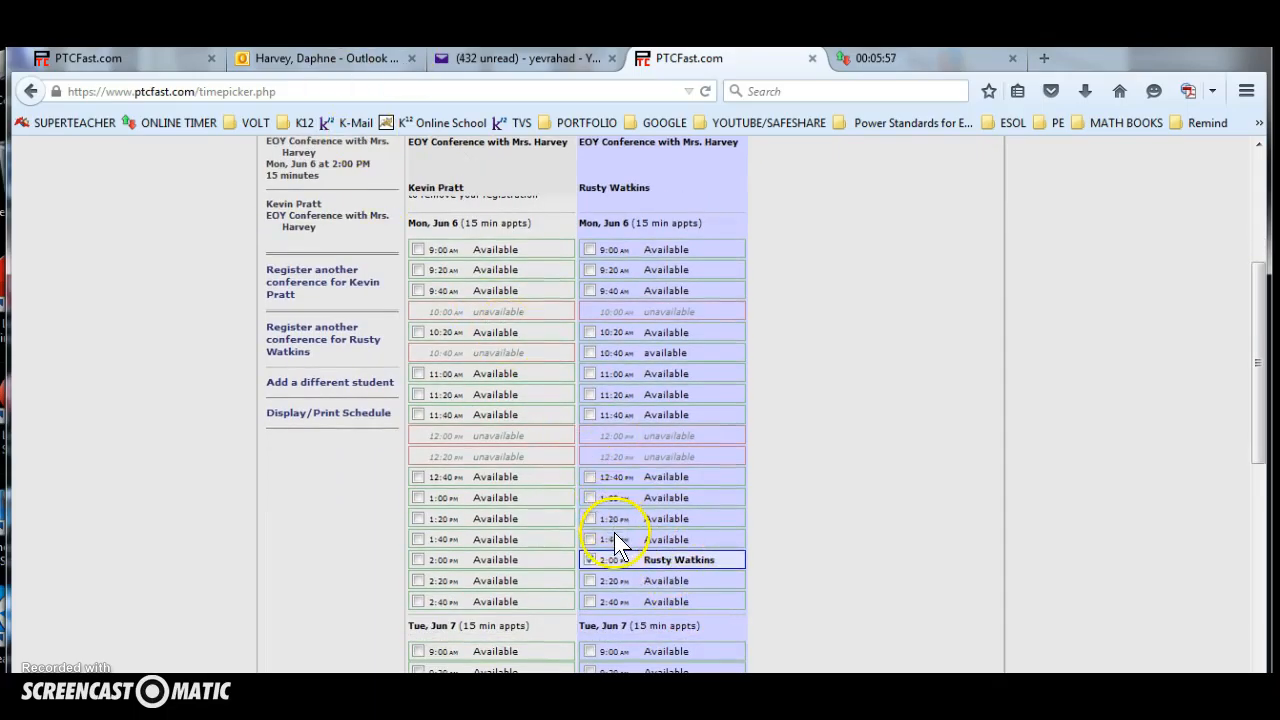
scroll(600, 525, "up", 1)
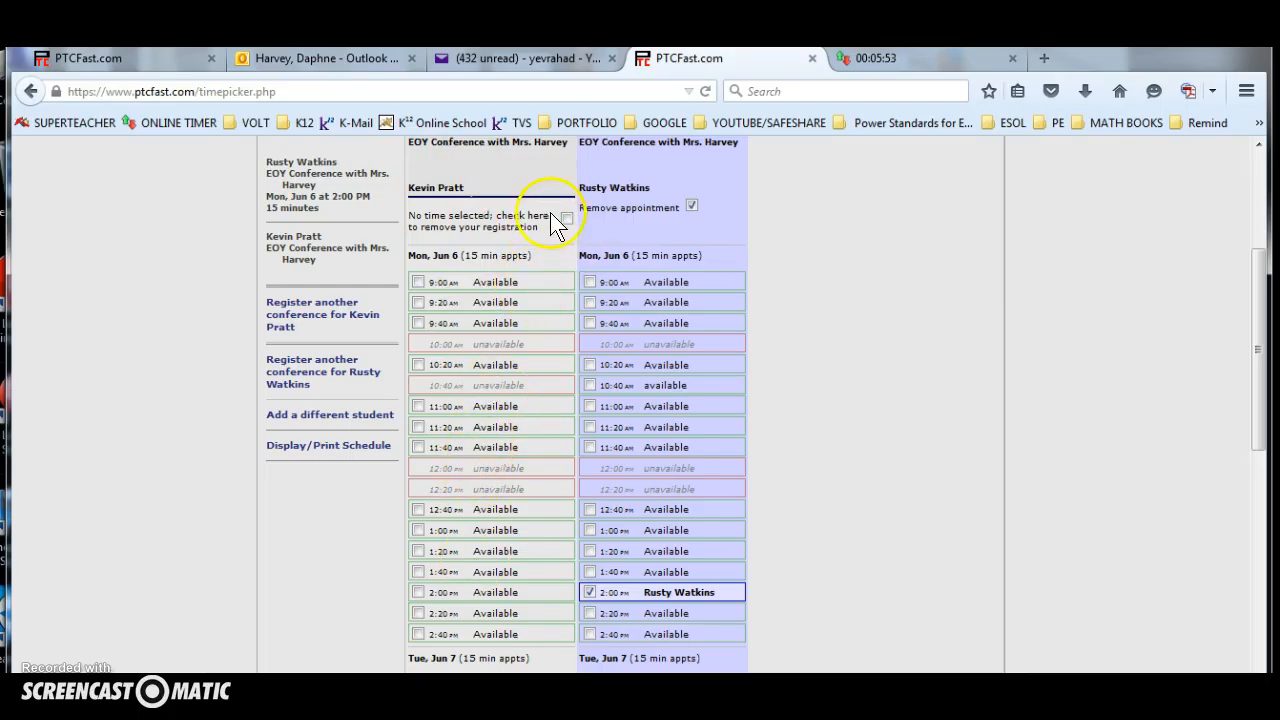
scroll(467, 415, "down", 2)
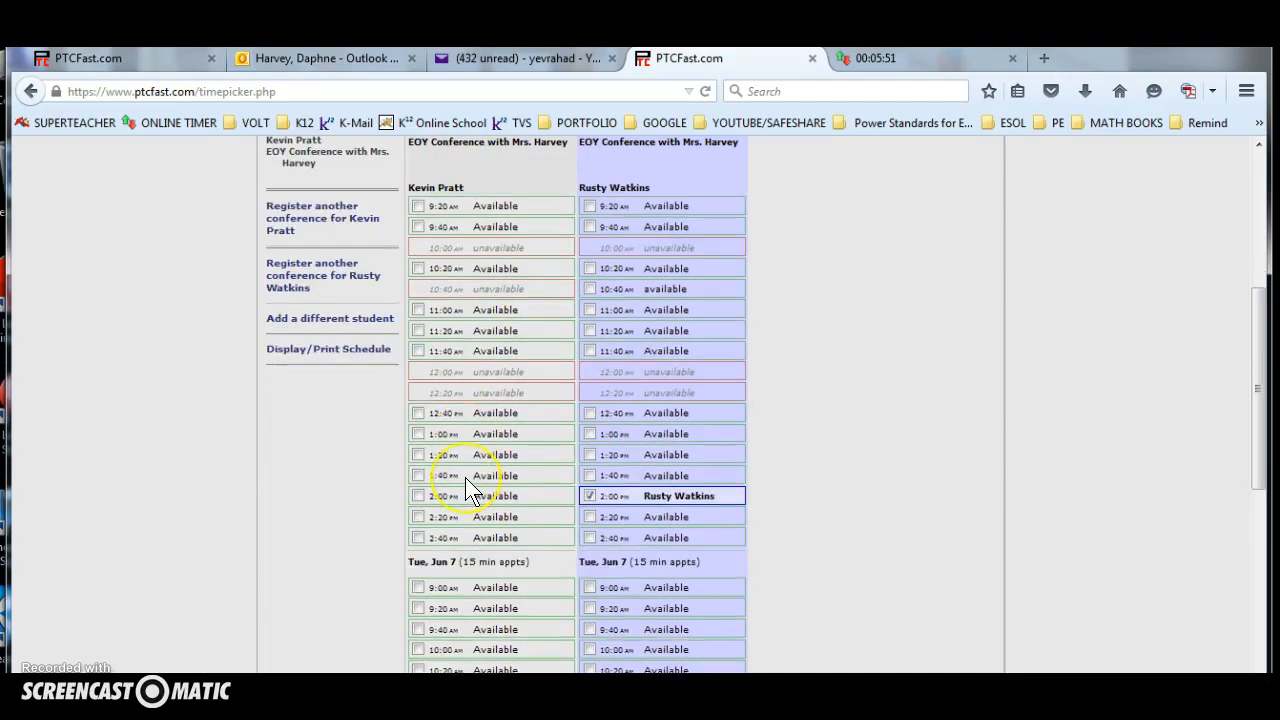
scroll(704, 301, "up", 5)
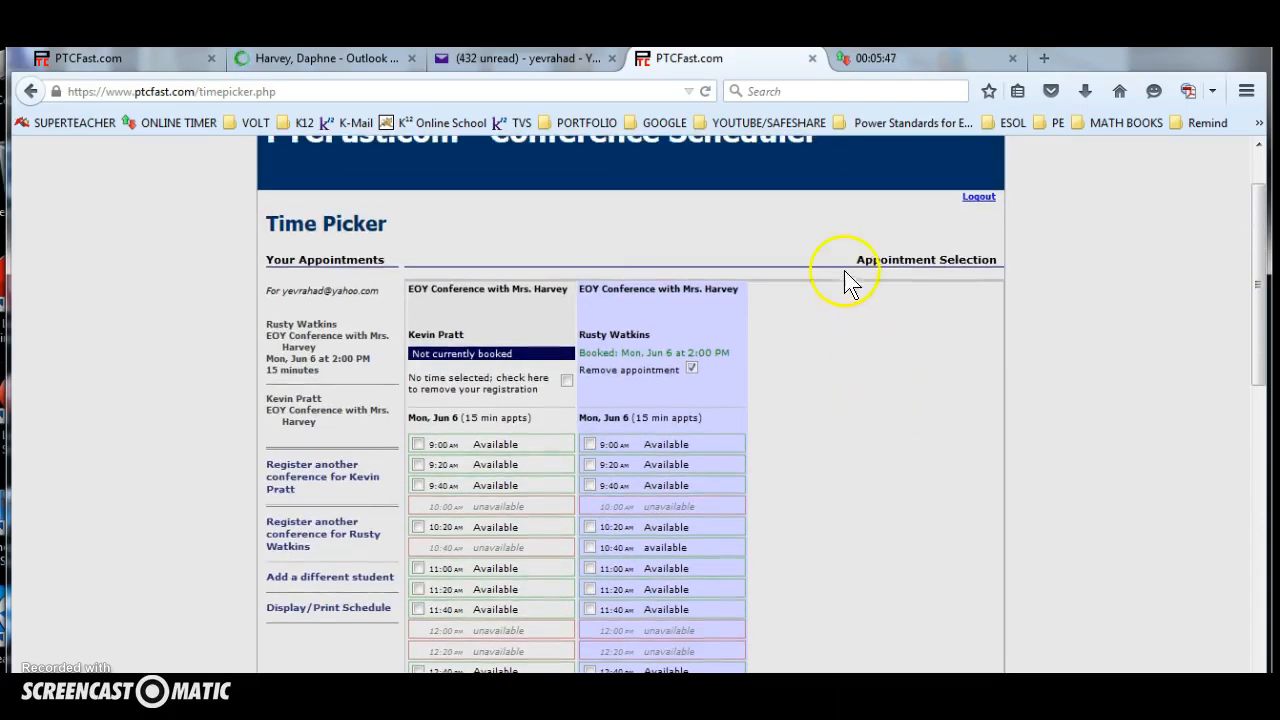
Switch back to Yahoo Mail and open the 7:53 PM PTCFast email about selecting a conference date and time.
left_click(487, 56)
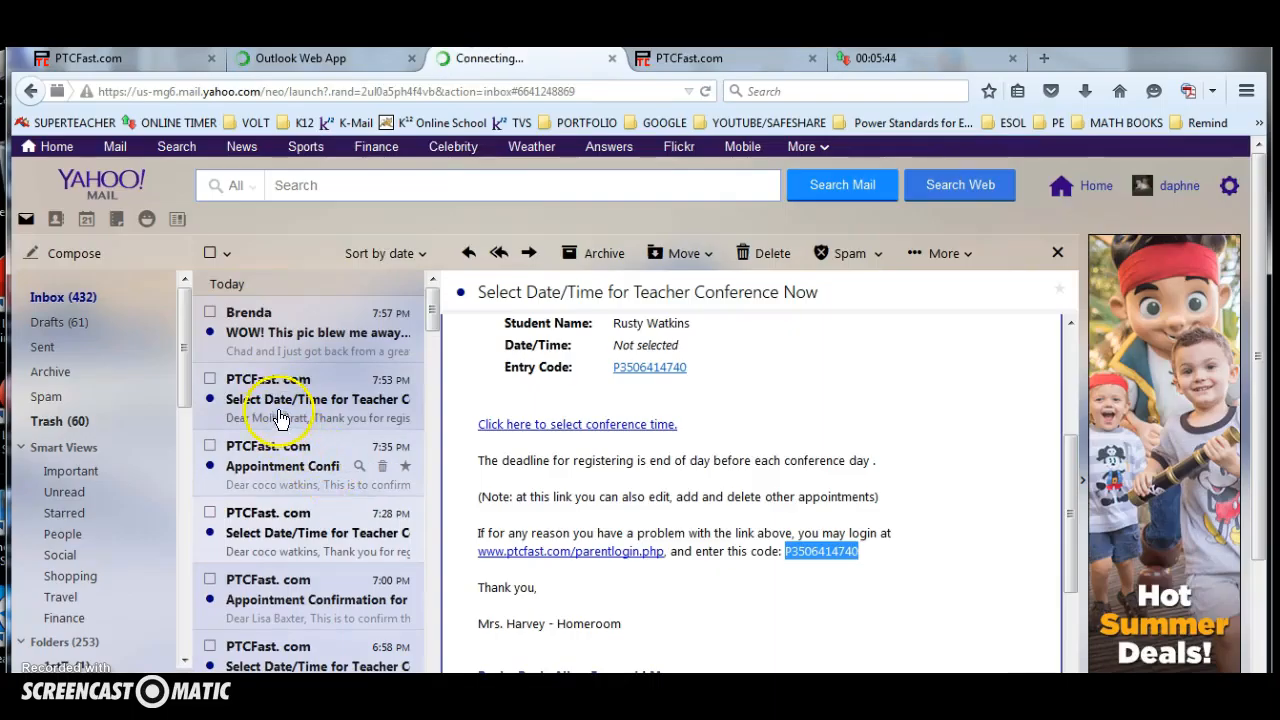
left_click(280, 412)
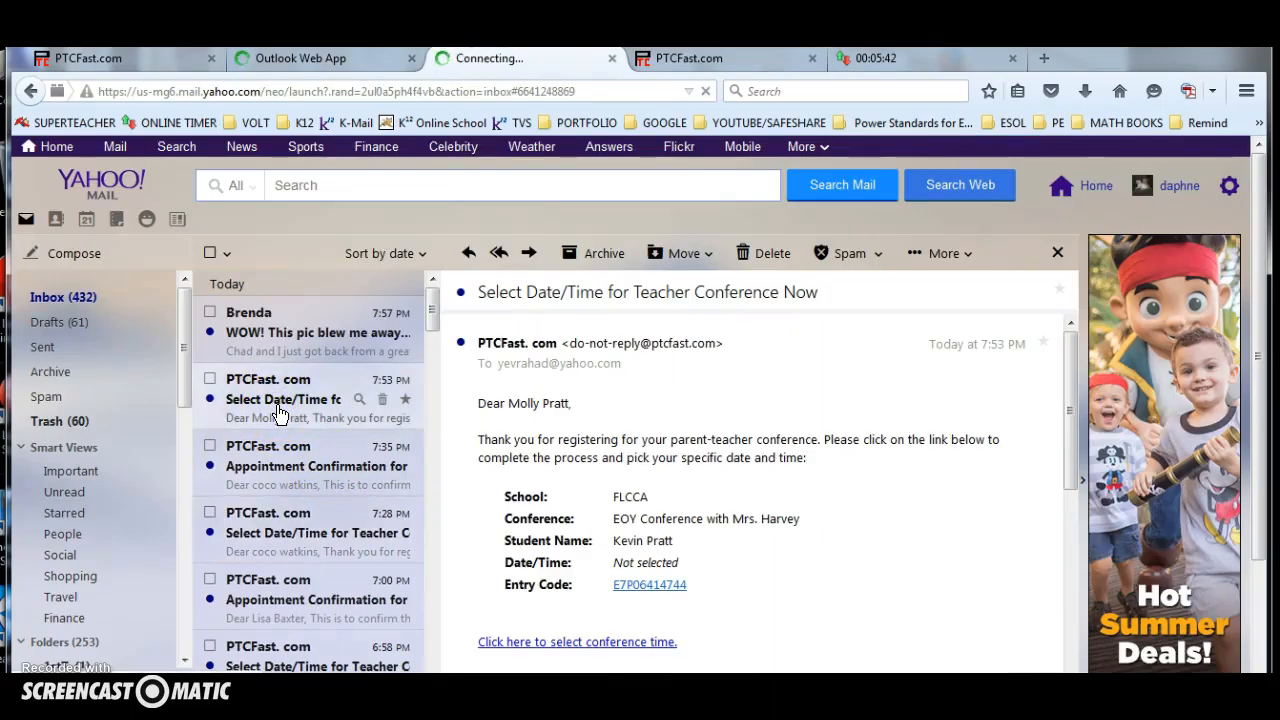
Open the 7:28 PM PTCFast date/time selection email and the 7:35 PM appointment confirmation email to compare them.
left_click(278, 530)
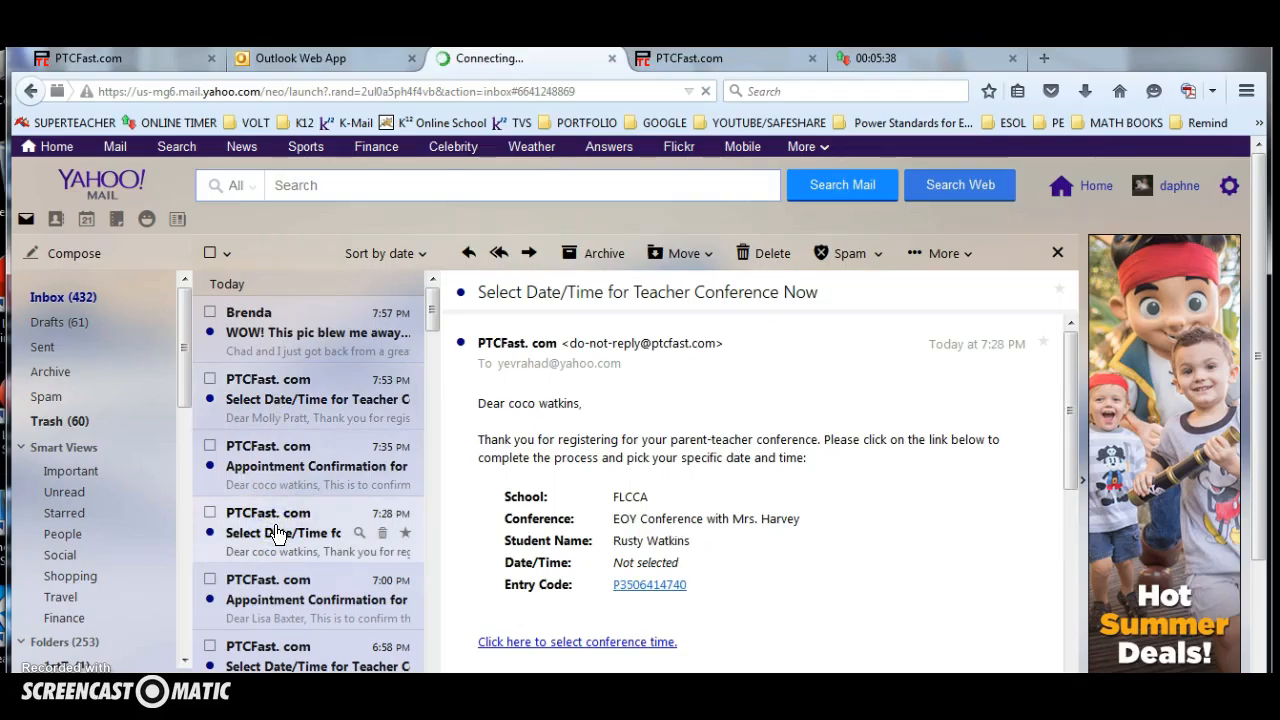
left_click(278, 480)
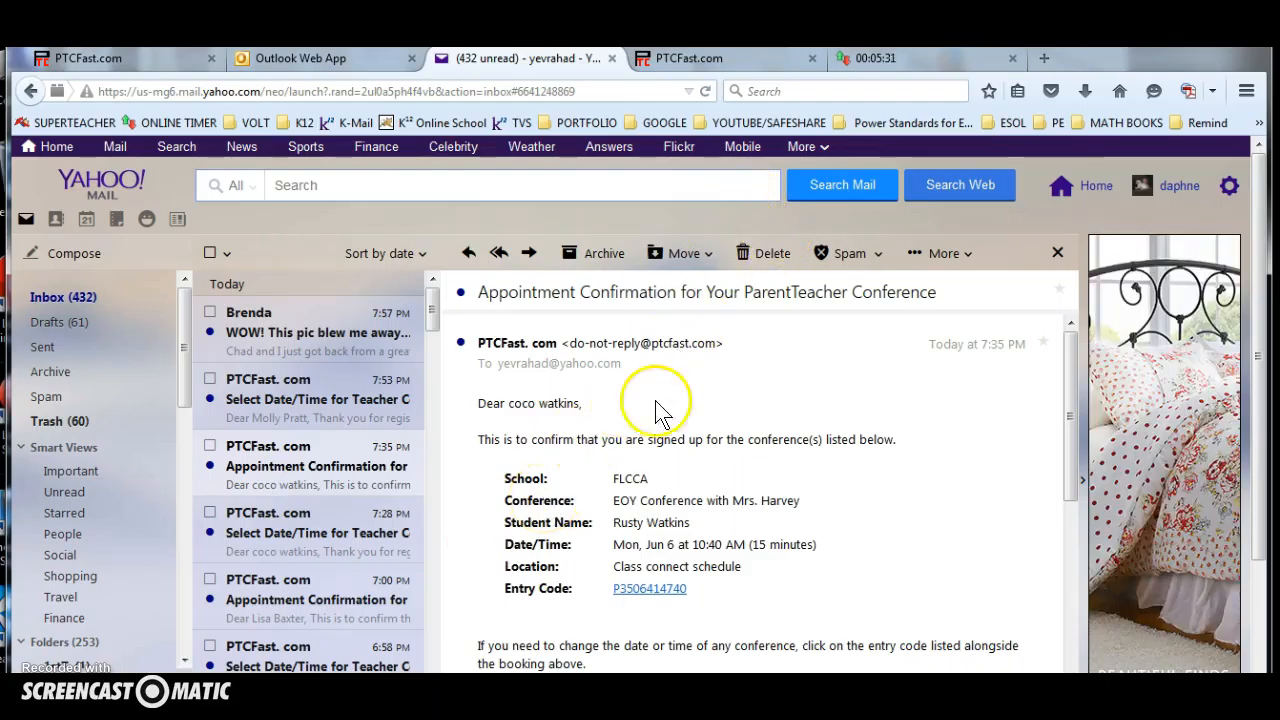
Switch to Outlook Web App, log on with the private computer option and the account password, and read the open appointment confirmation email.
left_click(339, 58)
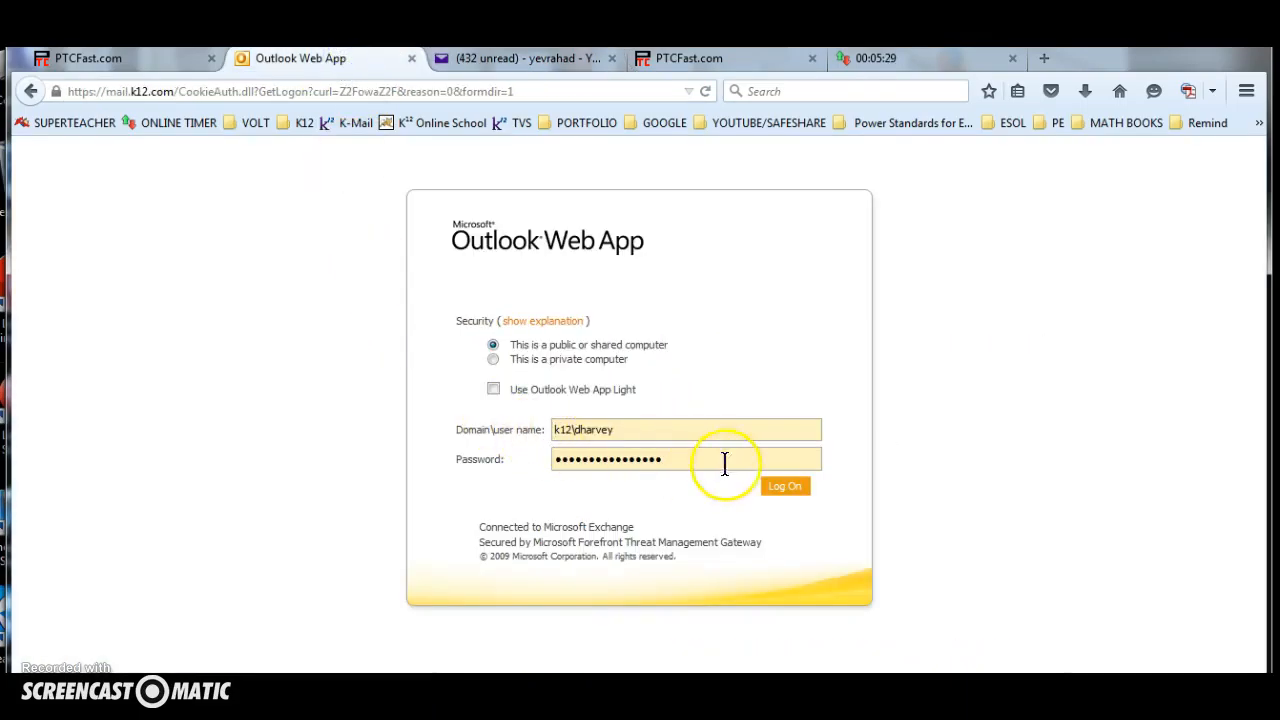
left_click(768, 488)
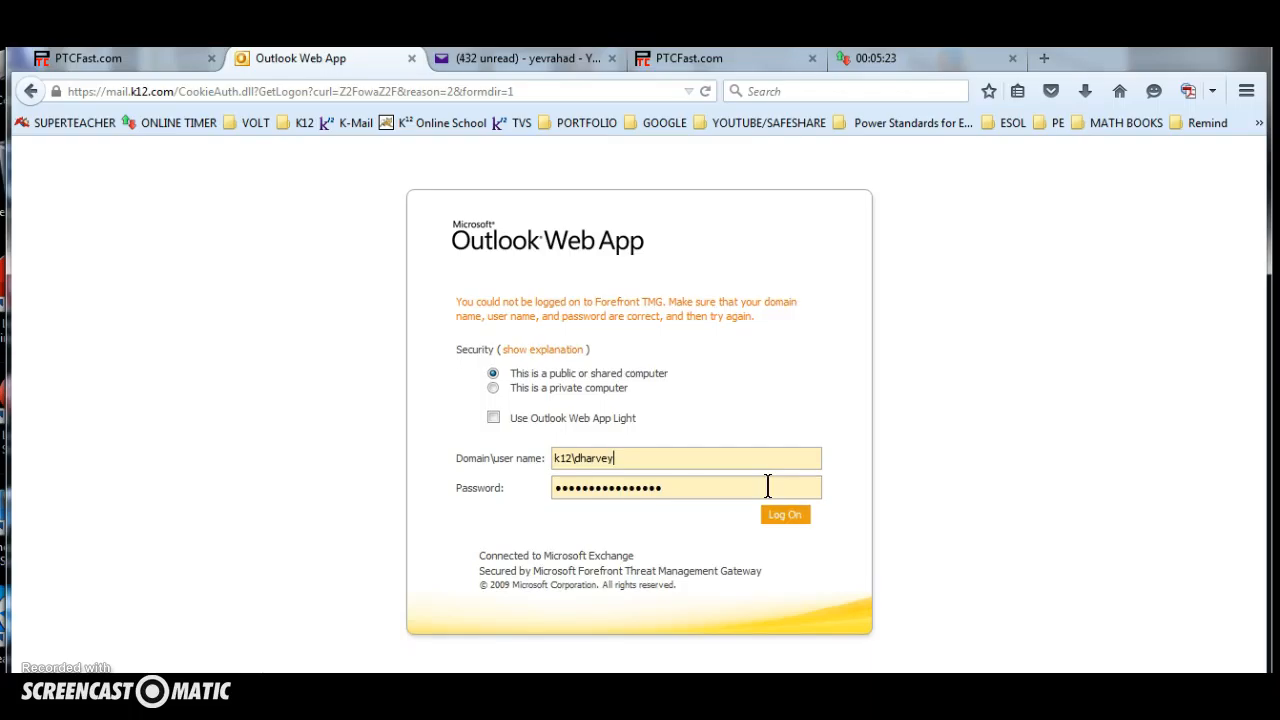
left_click_drag(677, 487, 473, 488)
left_click(493, 388)
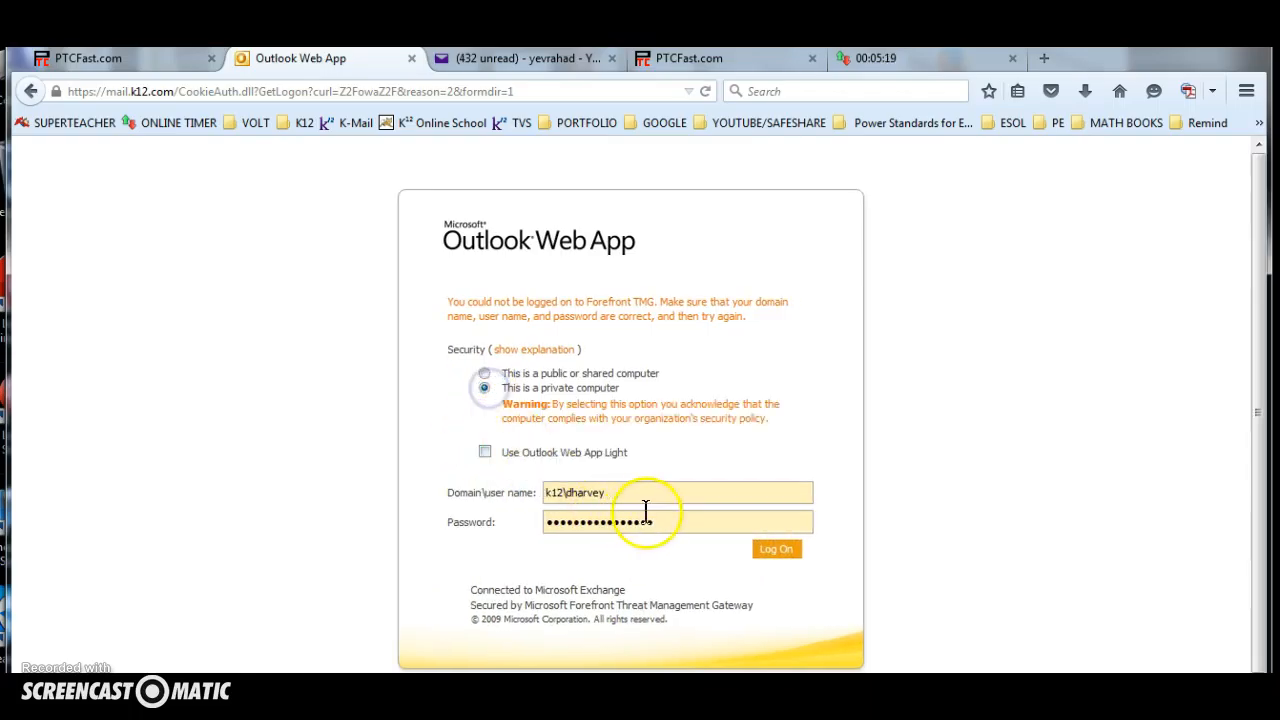
left_click_drag(660, 517, 506, 522)
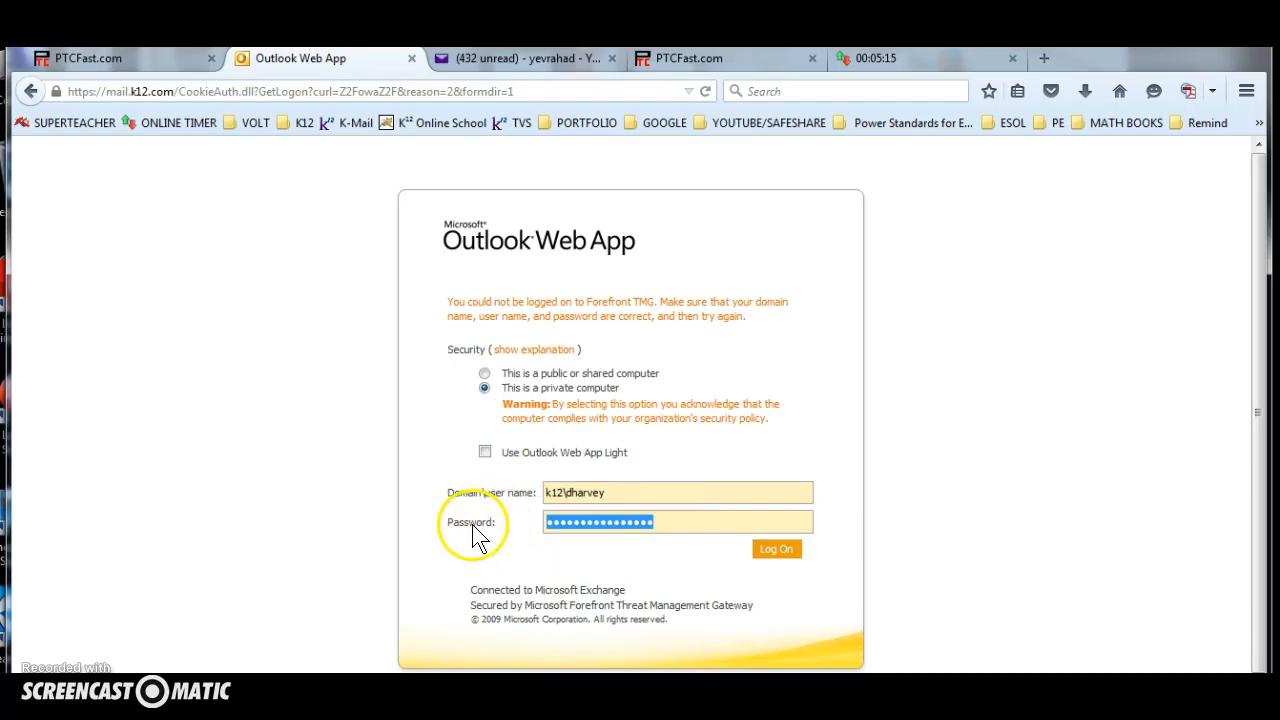
type("••")
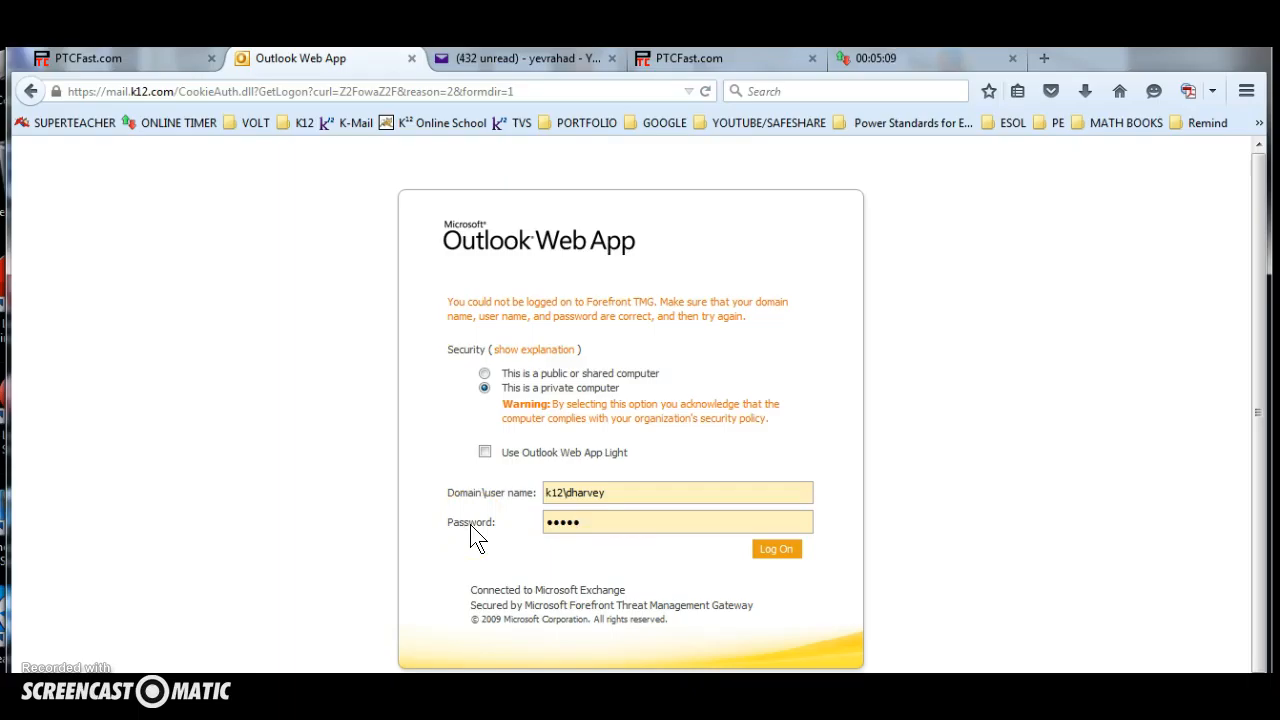
type("•••••••••")
key("Return")
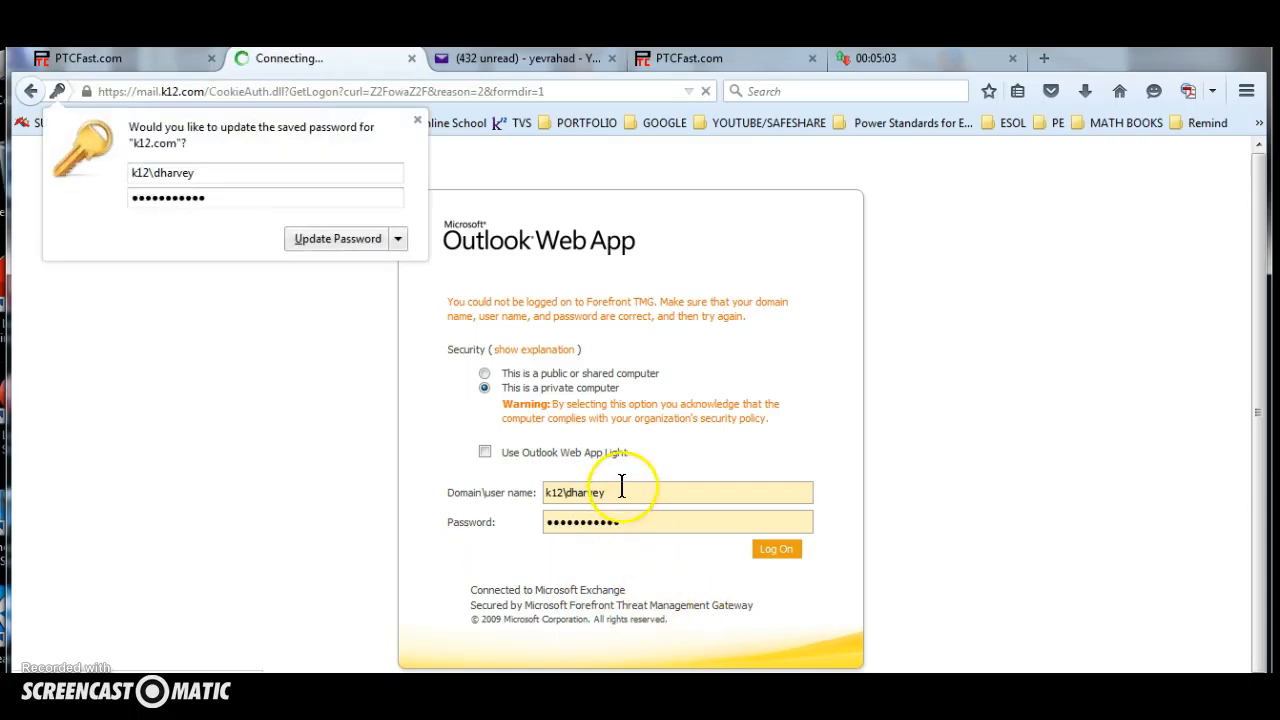
left_click(418, 119)
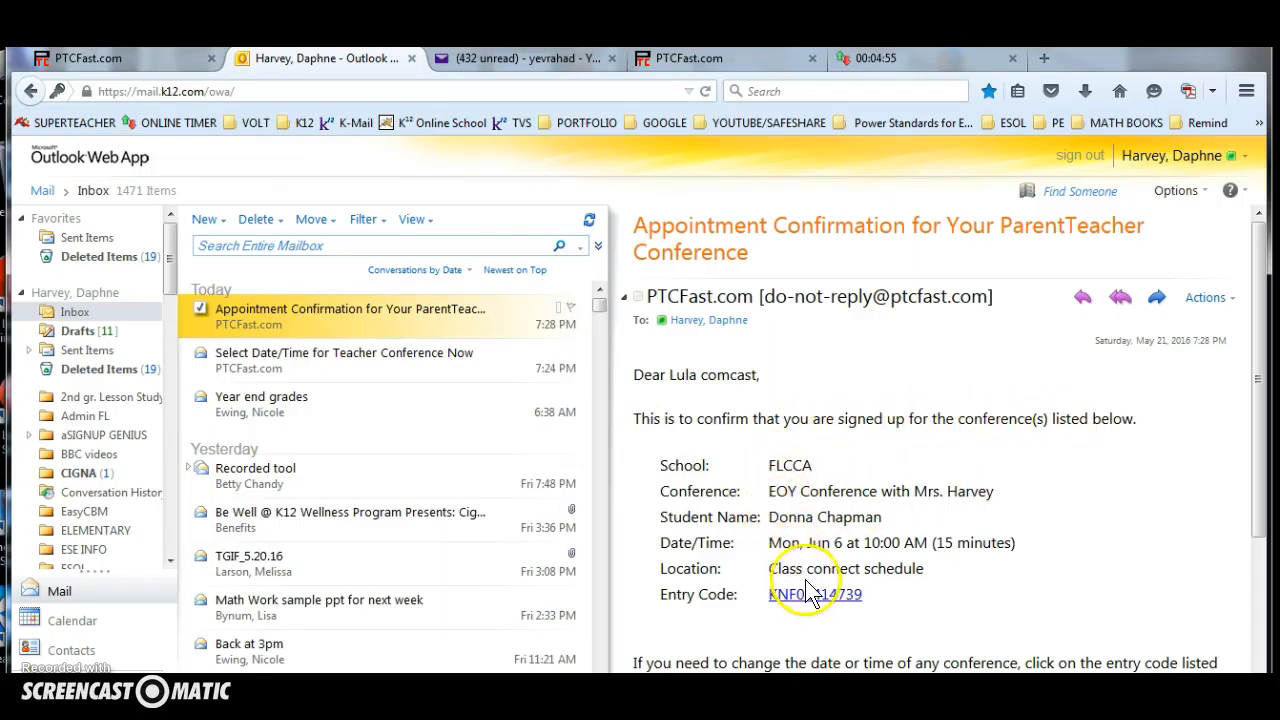
scroll(810, 594, "down", 3)
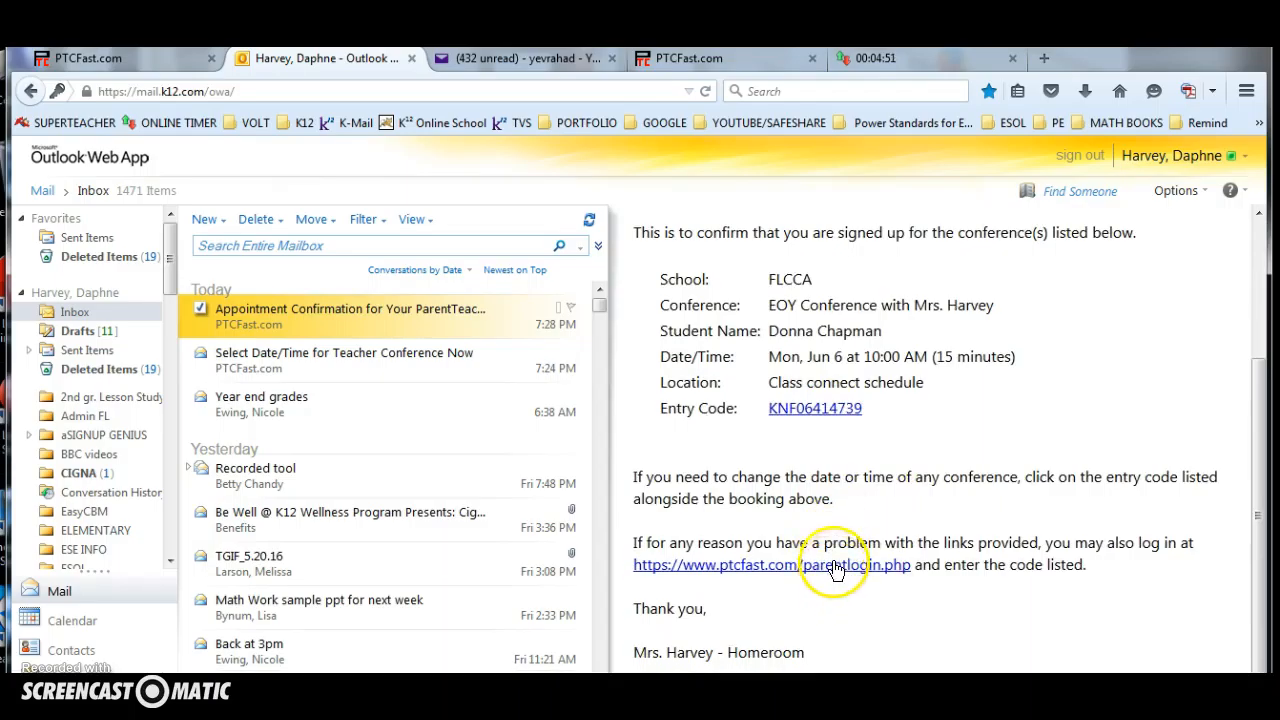
Switch back to the PTCFast conference scheduler and review the Print Parent Letters page with its conference status summary.
left_click(137, 58)
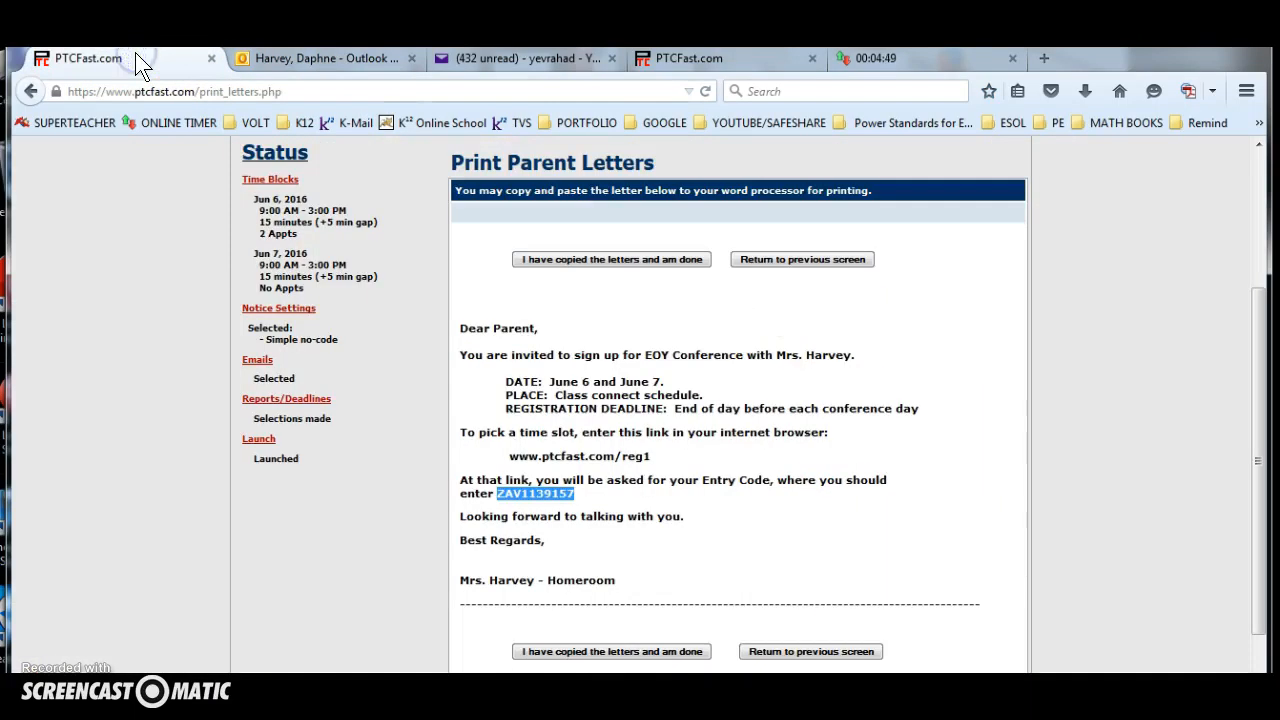
scroll(114, 311, "up", 2)
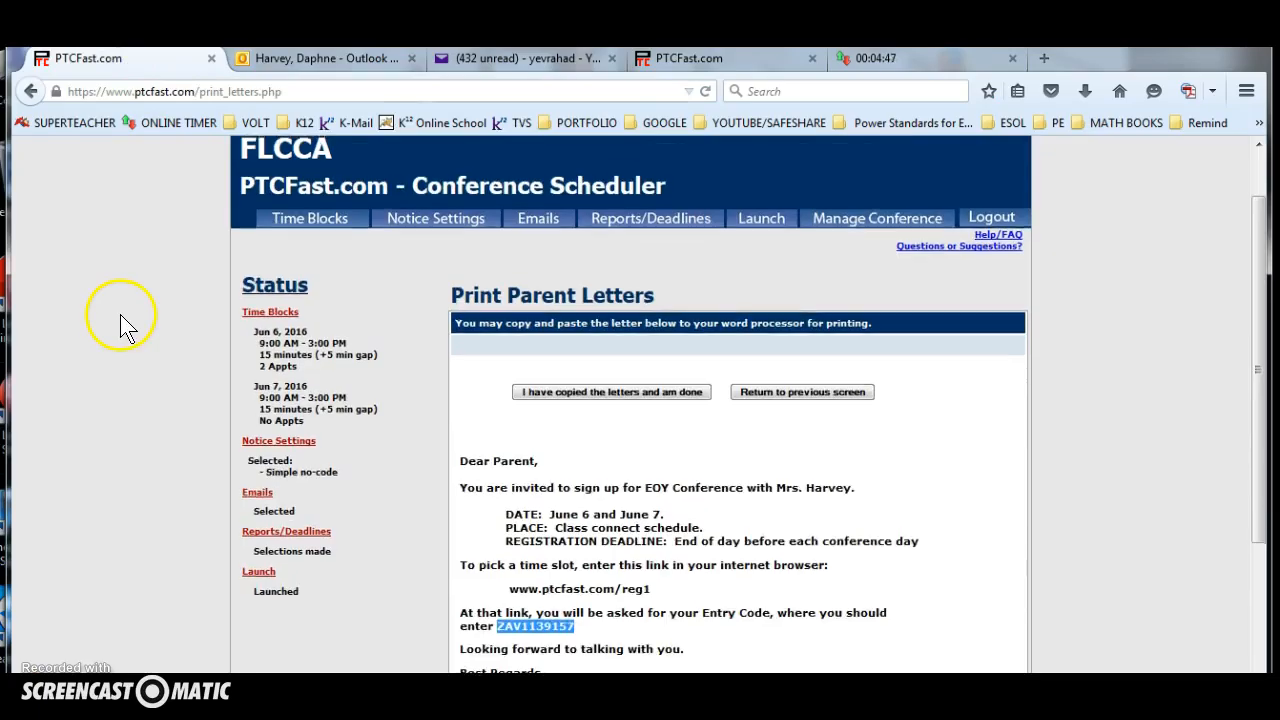
scroll(120, 314, "up", 1)
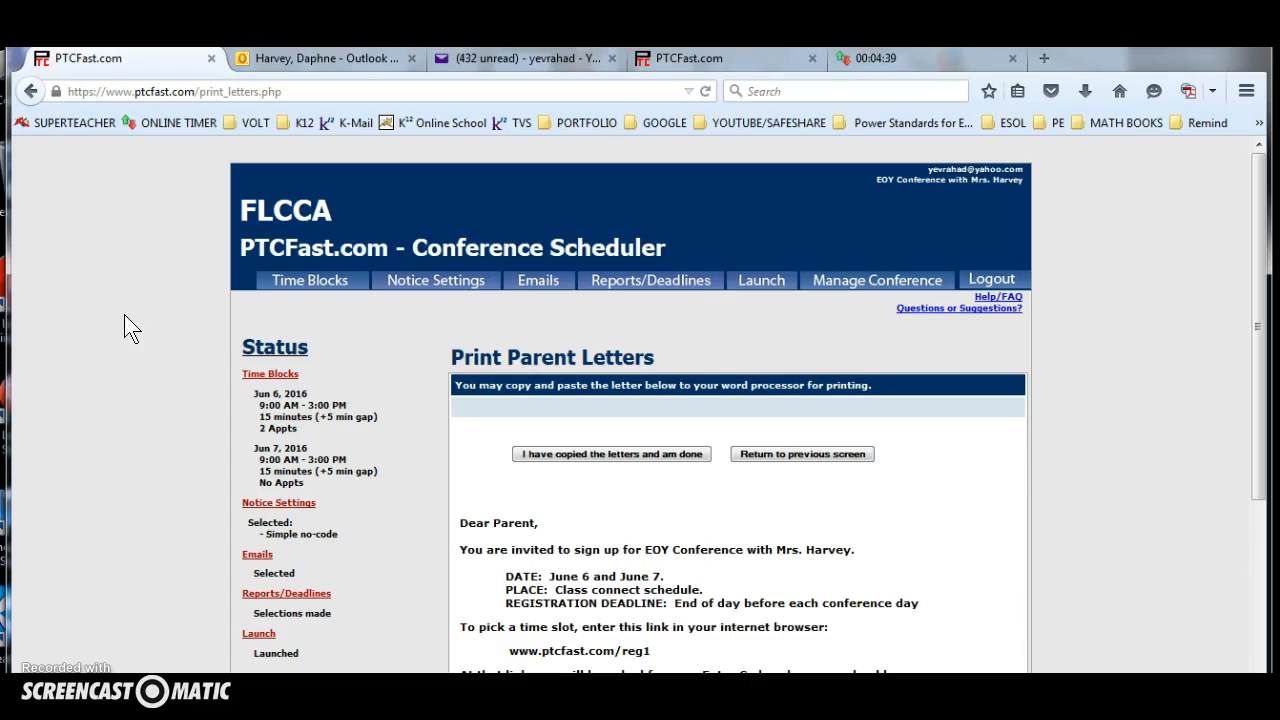
scroll(124, 314, "down", 1)
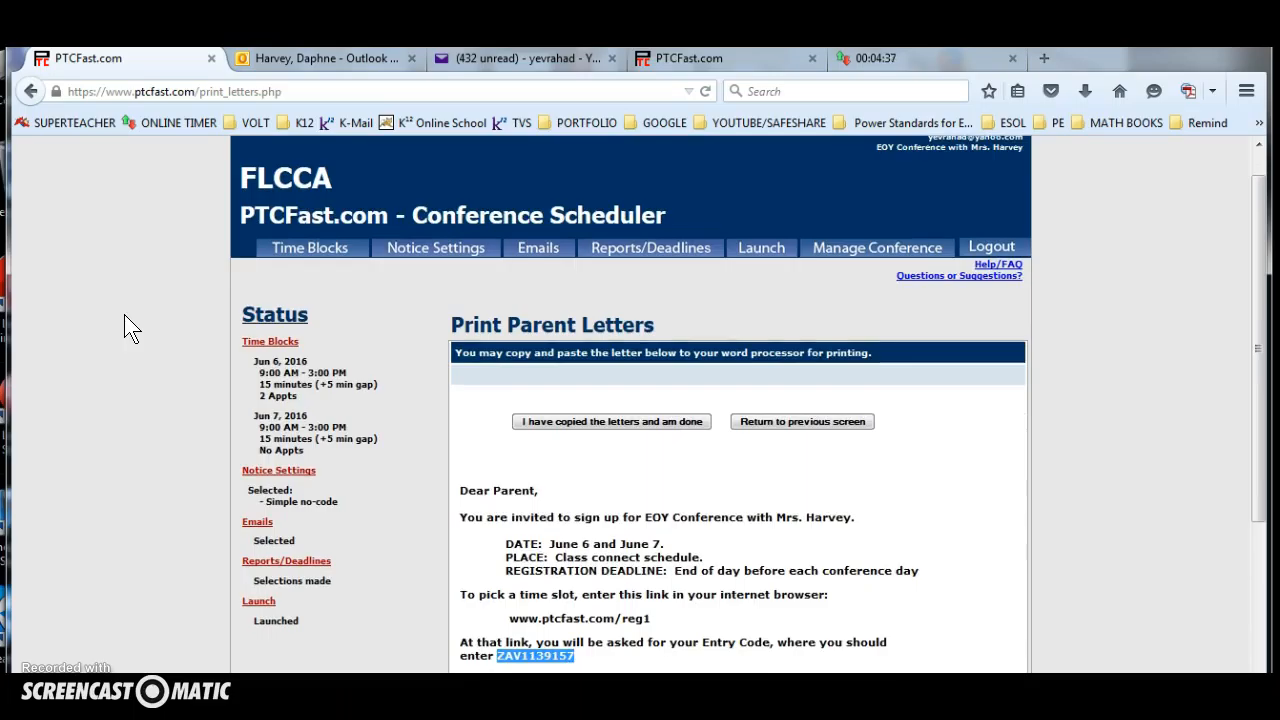